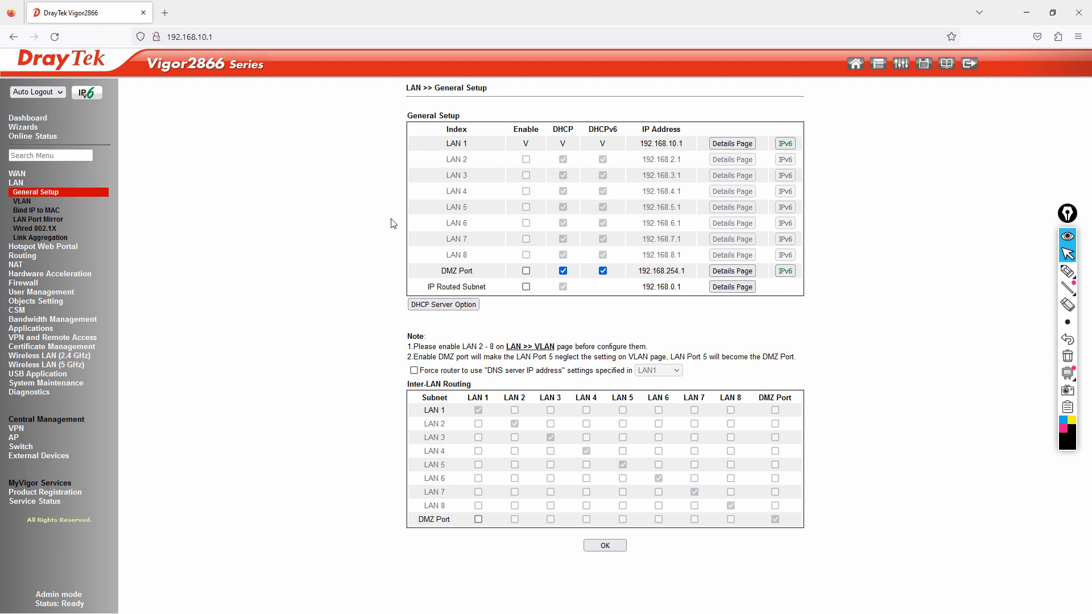
# Step: Tick Enable on the LAN > VLAN page, then leave it unsaved and return to the Dashboard
pyautogui.click(25, 202)
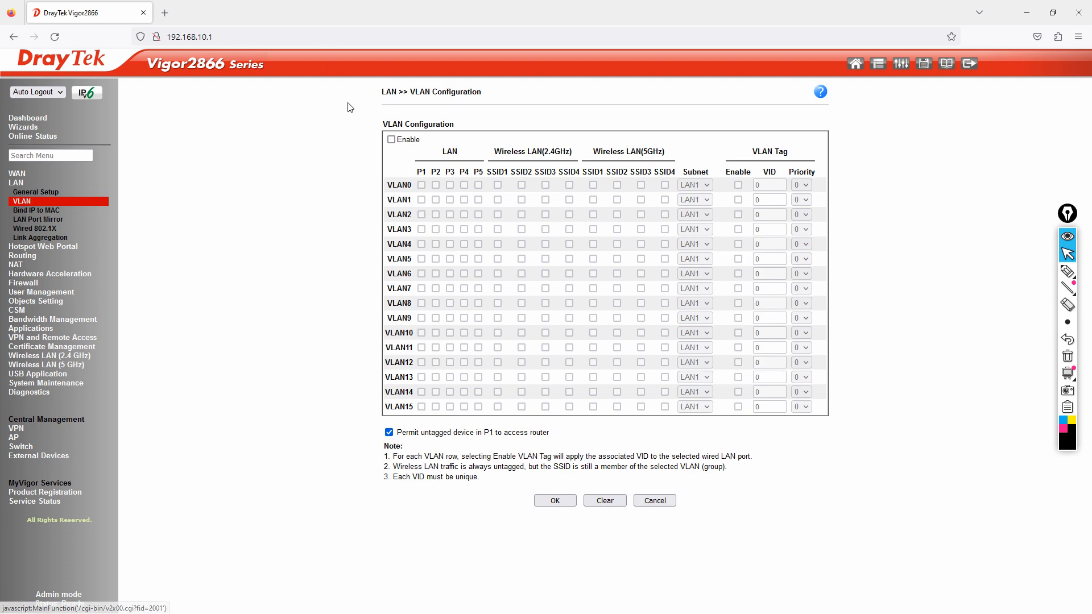
pyautogui.click(391, 140)
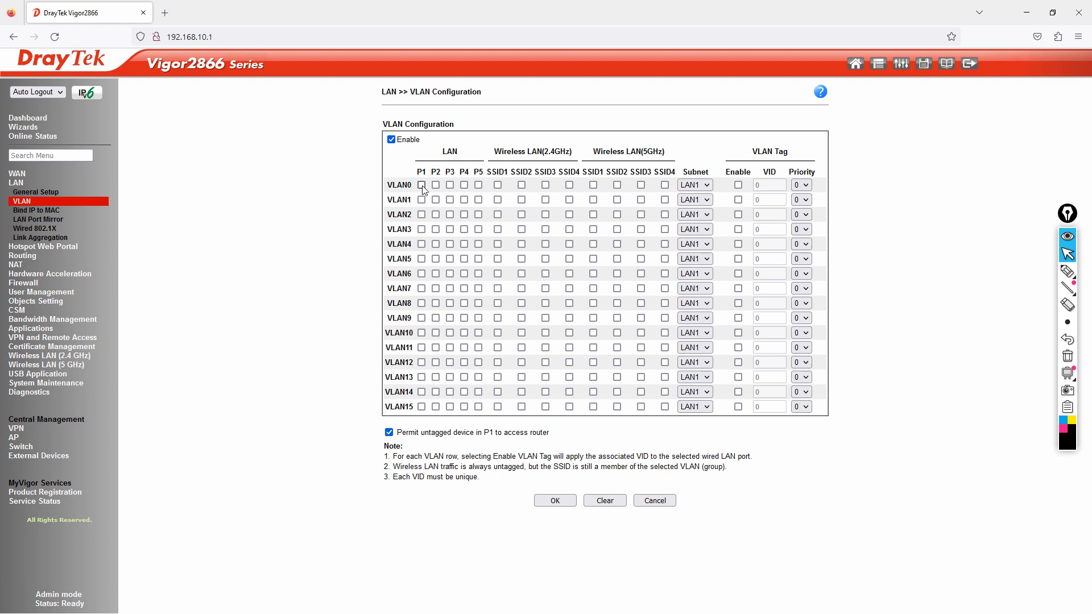
pyautogui.click(31, 120)
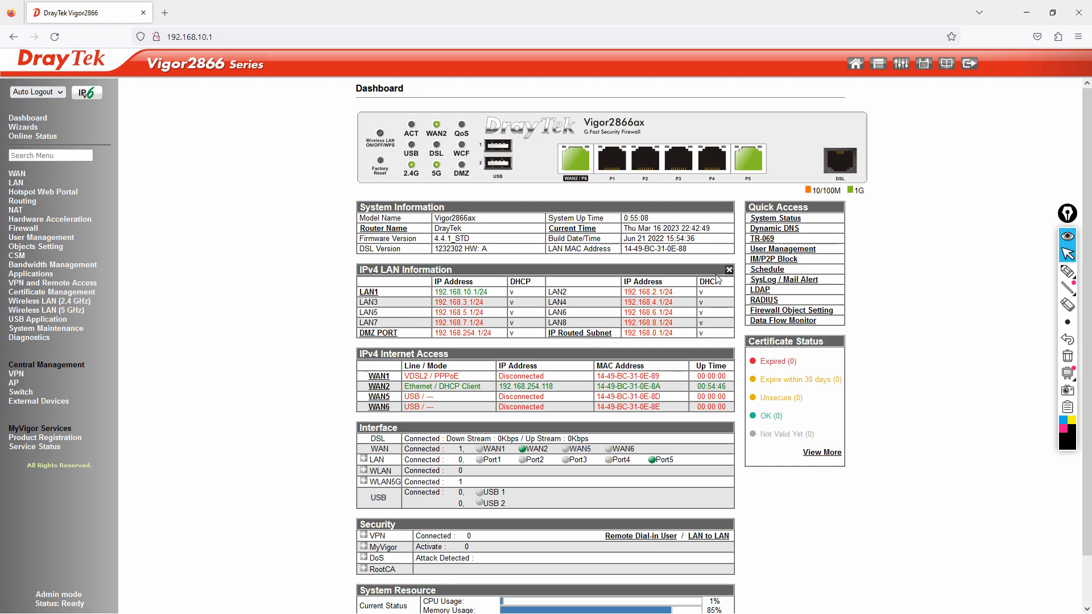
pyautogui.click(1068, 270)
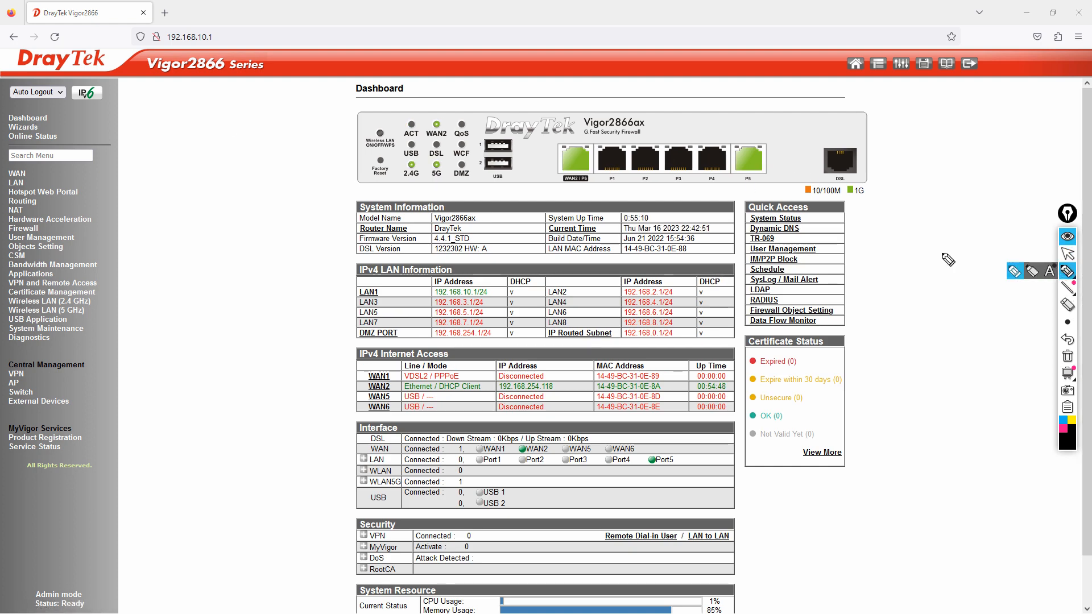
pyautogui.moveTo(742, 165)
pyautogui.mouseDown()
pyautogui.moveTo(744, 124)
pyautogui.moveTo(797, 131)
pyautogui.moveTo(892, 113)
pyautogui.moveTo(887, 128)
pyautogui.mouseUp()
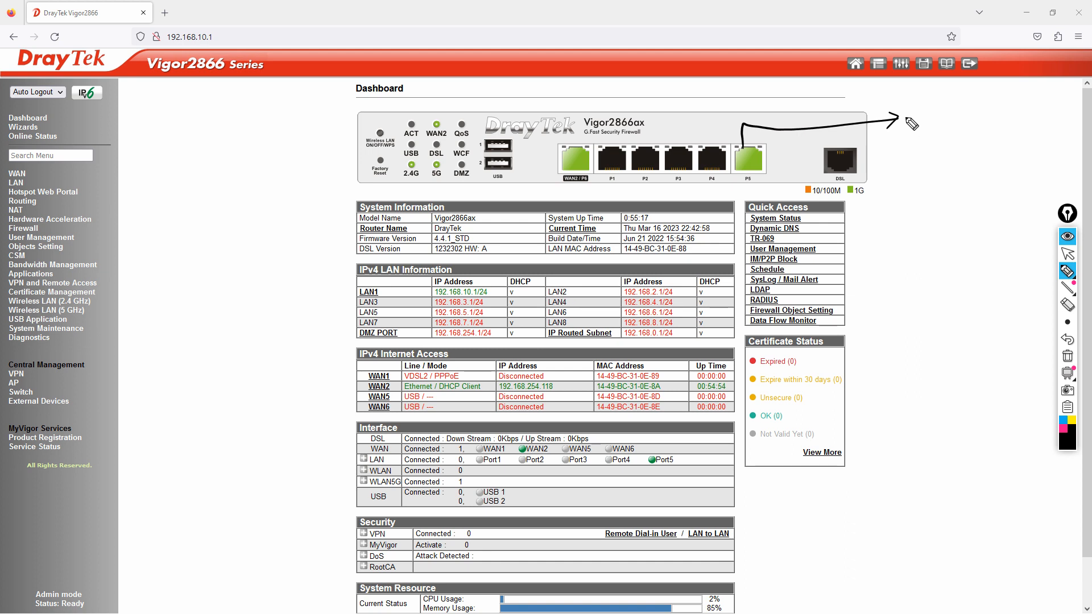
pyautogui.moveTo(905, 113)
pyautogui.mouseDown()
pyautogui.moveTo(914, 123)
pyautogui.moveTo(1001, 108)
pyautogui.mouseUp()
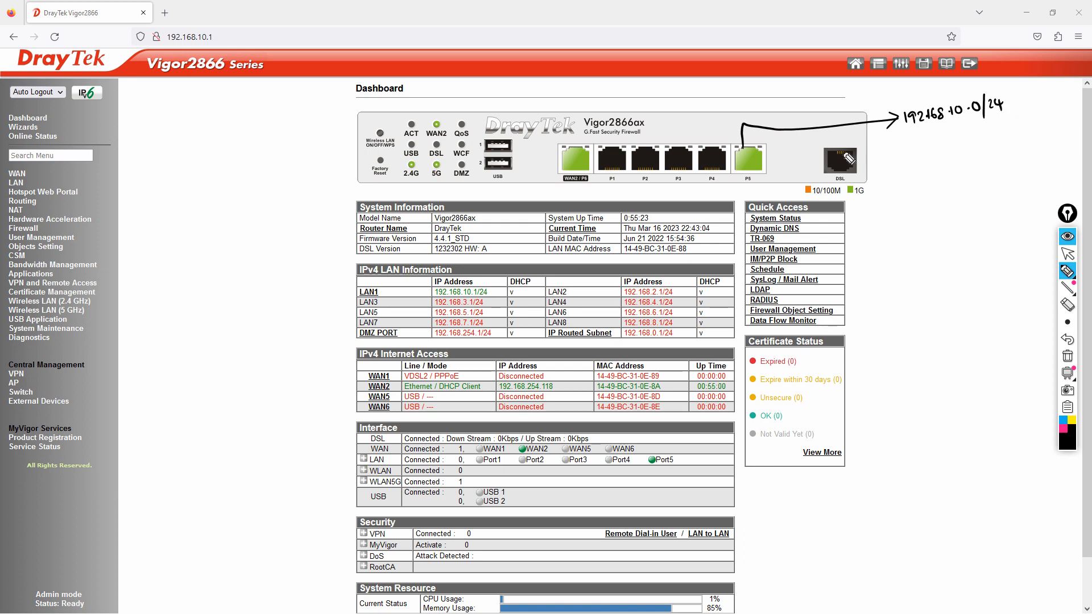
pyautogui.moveTo(896, 141); pyautogui.dragTo(899, 150)
pyautogui.moveTo(893, 139)
pyautogui.mouseDown()
pyautogui.moveTo(910, 152)
pyautogui.moveTo(902, 138)
pyautogui.mouseUp()
pyautogui.moveTo(910, 138); pyautogui.dragTo(909, 160)
pyautogui.moveTo(902, 159); pyautogui.dragTo(927, 158)
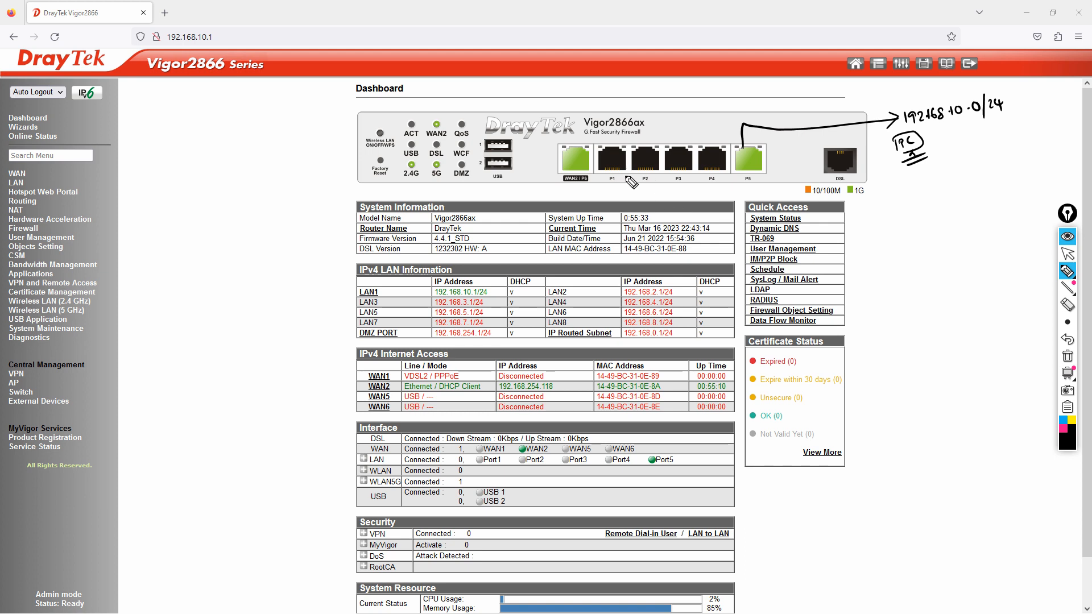
pyautogui.moveTo(624, 174)
pyautogui.mouseDown()
pyautogui.moveTo(671, 219)
pyautogui.moveTo(913, 236)
pyautogui.moveTo(917, 247)
pyautogui.moveTo(929, 235)
pyautogui.moveTo(990, 235)
pyautogui.moveTo(1004, 212)
pyautogui.moveTo(1025, 216)
pyautogui.mouseUp()
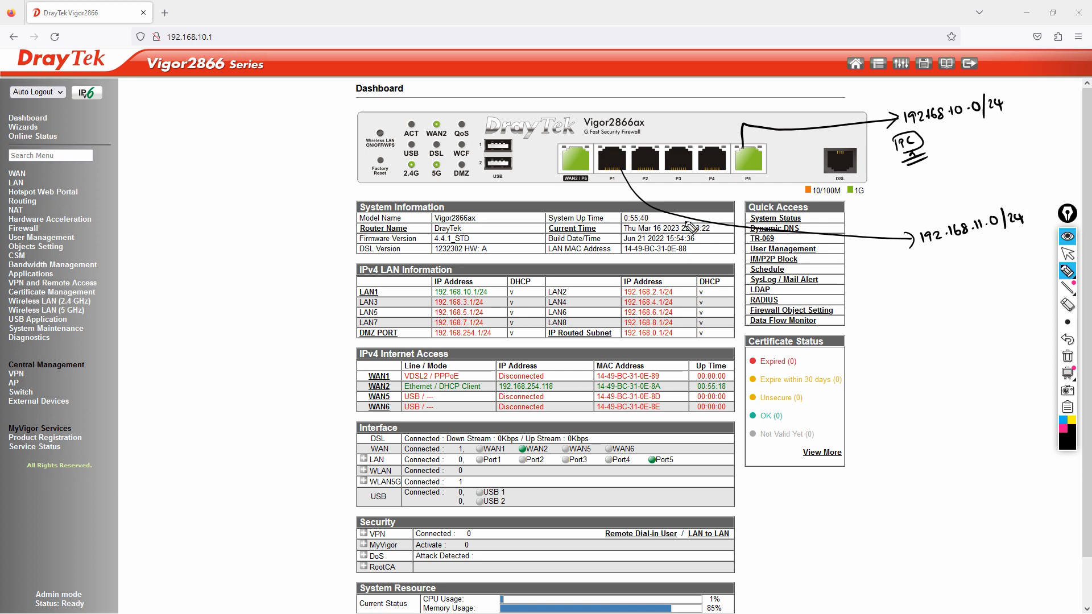
pyautogui.moveTo(650, 177)
pyautogui.mouseDown()
pyautogui.moveTo(851, 275)
pyautogui.moveTo(915, 285)
pyautogui.moveTo(1006, 268)
pyautogui.moveTo(1010, 252)
pyautogui.moveTo(1017, 263)
pyautogui.mouseUp()
pyautogui.moveTo(1023, 251); pyautogui.dragTo(1038, 253)
pyautogui.moveTo(1035, 243); pyautogui.dragTo(1036, 257)
pyautogui.moveTo(679, 179)
pyautogui.mouseDown()
pyautogui.moveTo(897, 305)
pyautogui.moveTo(947, 304)
pyautogui.mouseUp()
pyautogui.moveTo(956, 292)
pyautogui.mouseDown()
pyautogui.moveTo(956, 302)
pyautogui.moveTo(994, 297)
pyautogui.mouseUp()
pyautogui.moveTo(999, 286); pyautogui.dragTo(1003, 299)
pyautogui.moveTo(1007, 286)
pyautogui.mouseDown()
pyautogui.moveTo(1021, 291)
pyautogui.moveTo(991, 302)
pyautogui.mouseUp()
pyautogui.moveTo(978, 306); pyautogui.dragTo(990, 305)
pyautogui.moveTo(712, 181)
pyautogui.mouseDown()
pyautogui.moveTo(854, 328)
pyautogui.moveTo(901, 340)
pyautogui.mouseUp()
pyautogui.moveTo(898, 335); pyautogui.dragTo(914, 342)
pyautogui.moveTo(923, 334); pyautogui.dragTo(930, 342)
pyautogui.moveTo(933, 341); pyautogui.dragTo(949, 340)
pyautogui.moveTo(954, 339); pyautogui.dragTo(963, 337)
pyautogui.moveTo(969, 330)
pyautogui.mouseDown()
pyautogui.moveTo(989, 323)
pyautogui.moveTo(994, 333)
pyautogui.mouseUp()
pyautogui.moveTo(1002, 320); pyautogui.dragTo(1009, 326)
pyautogui.moveTo(1011, 318); pyautogui.dragTo(1016, 326)
pyautogui.moveTo(957, 345); pyautogui.dragTo(979, 339)
pyautogui.moveTo(959, 348); pyautogui.dragTo(980, 343)
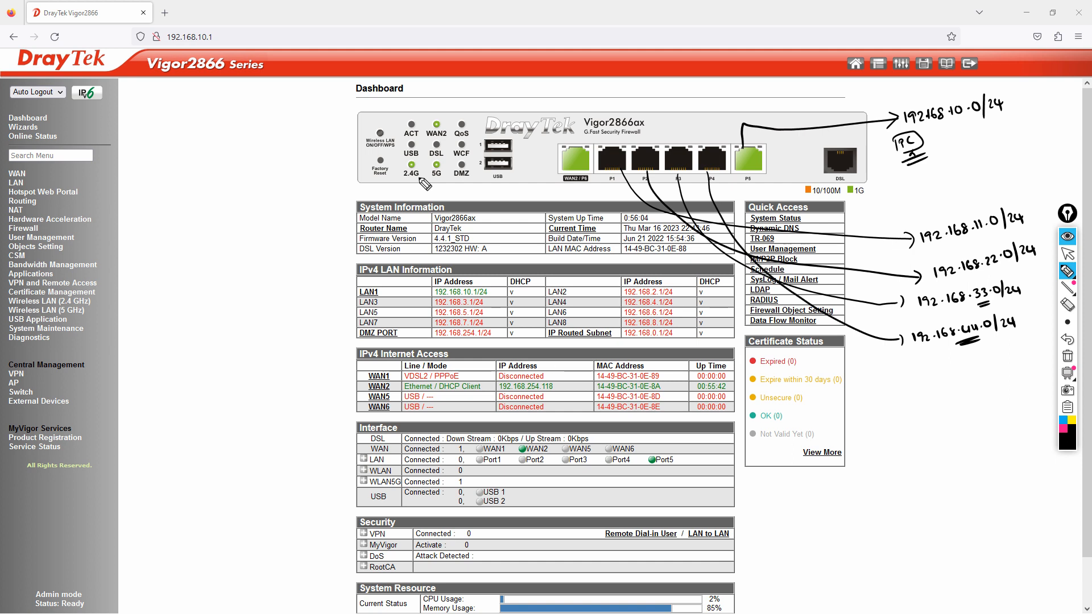
pyautogui.moveTo(961, 119); pyautogui.dragTo(950, 124)
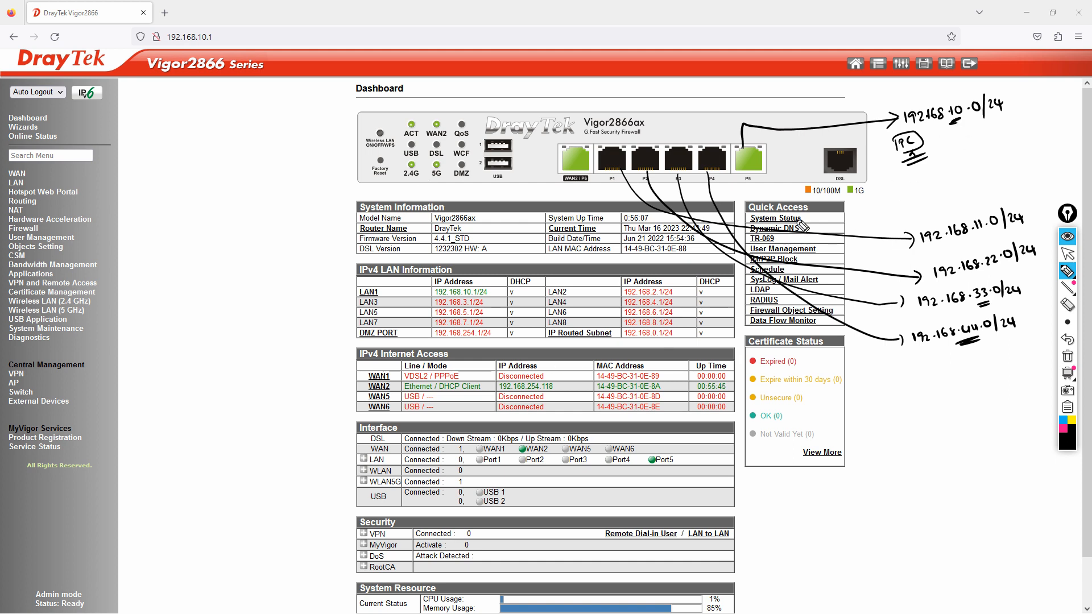
pyautogui.click(1068, 356)
pyautogui.click(1068, 255)
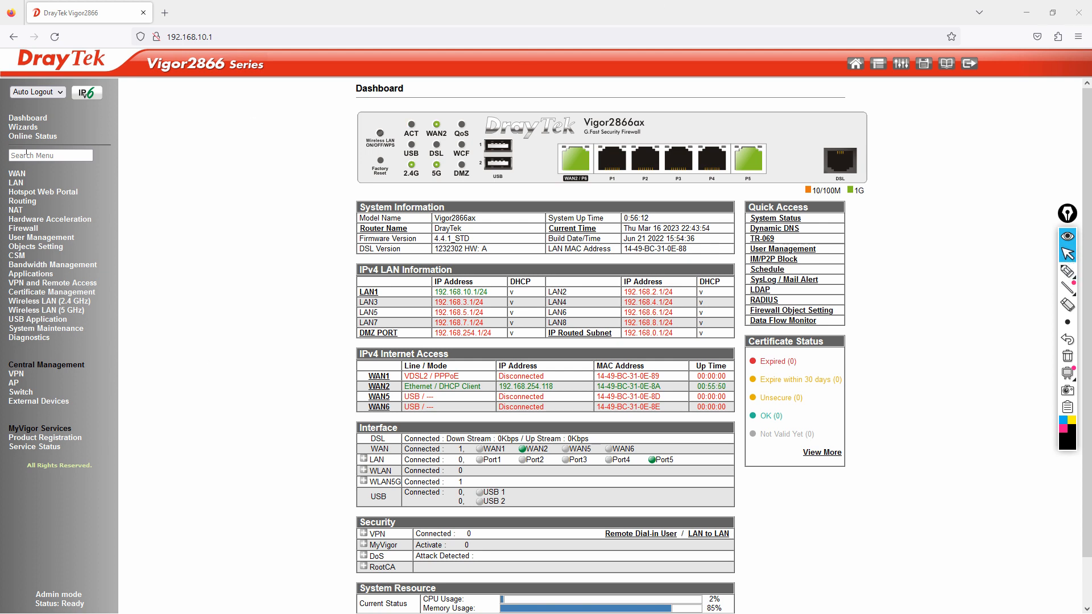
# Step: Tick Enable on the VLAN page, then switch to LAN General Setup, which lists LAN 1–8
pyautogui.click(16, 183)
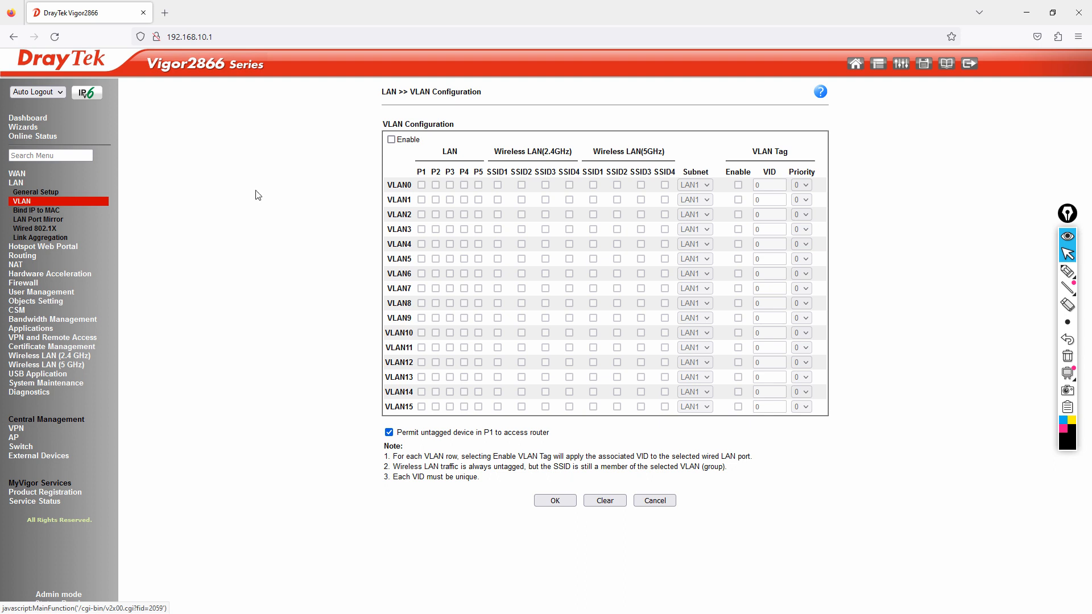
pyautogui.click(392, 140)
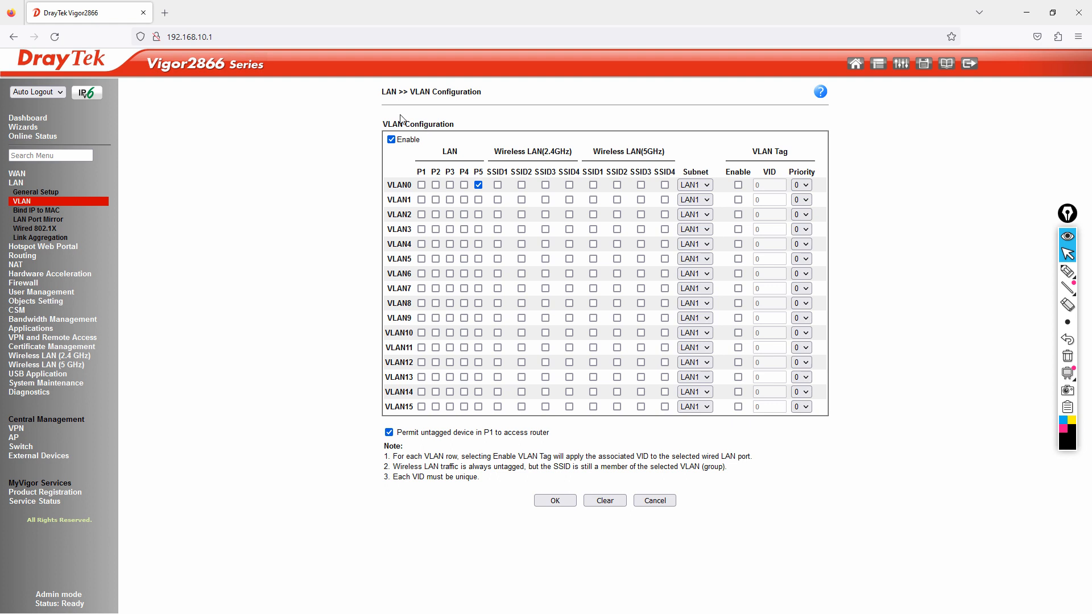
pyautogui.click(47, 191)
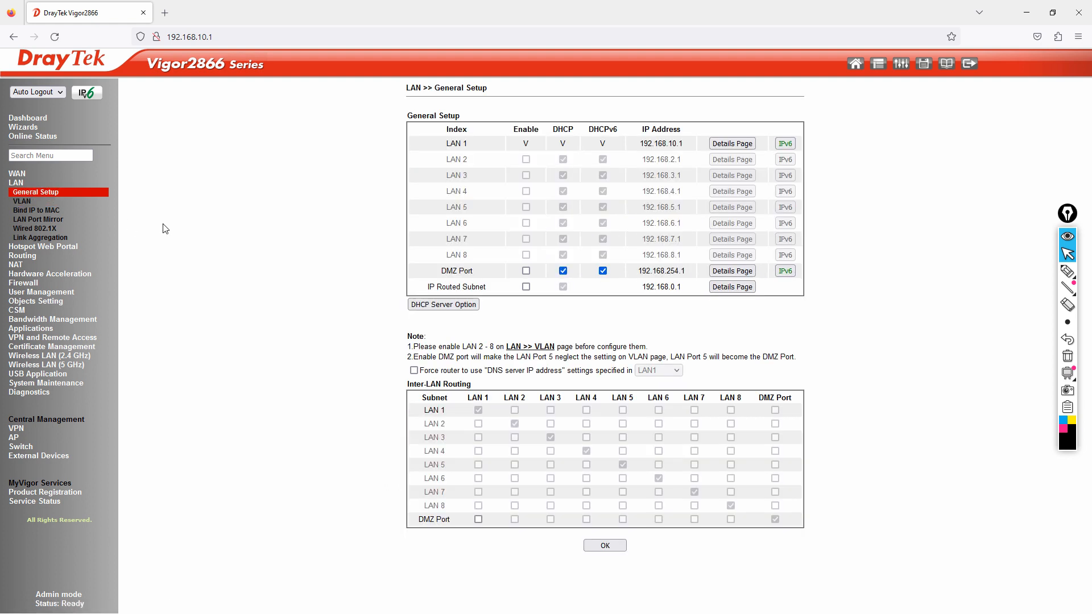
pyautogui.click(1067, 272)
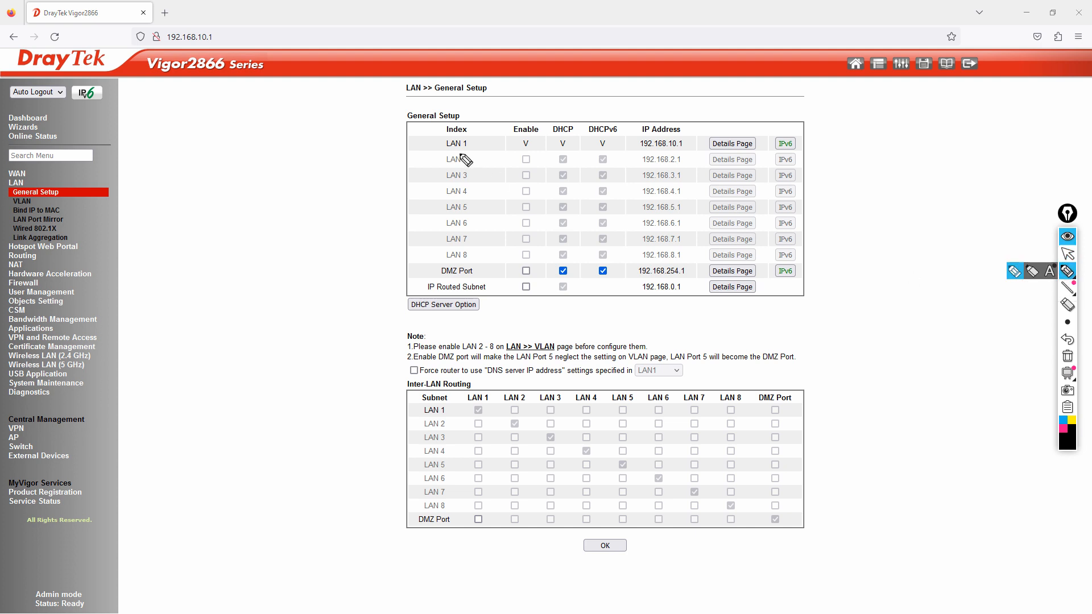
pyautogui.moveTo(442, 153)
pyautogui.mouseDown()
pyautogui.moveTo(443, 139)
pyautogui.moveTo(472, 134)
pyautogui.moveTo(478, 151)
pyautogui.moveTo(443, 152)
pyautogui.moveTo(626, 135)
pyautogui.moveTo(624, 145)
pyautogui.moveTo(683, 149)
pyautogui.mouseUp()
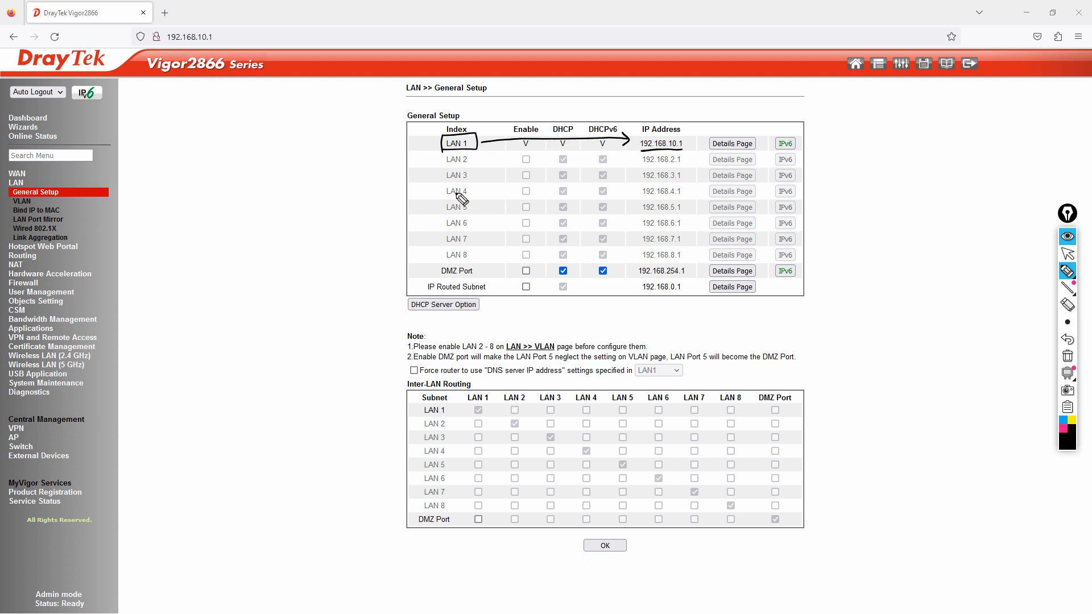
pyautogui.moveTo(443, 152)
pyautogui.mouseDown()
pyautogui.moveTo(453, 168)
pyautogui.moveTo(476, 163)
pyautogui.moveTo(476, 151)
pyautogui.moveTo(632, 152)
pyautogui.moveTo(445, 183)
pyautogui.moveTo(466, 183)
pyautogui.moveTo(475, 169)
pyautogui.moveTo(632, 169)
pyautogui.mouseUp()
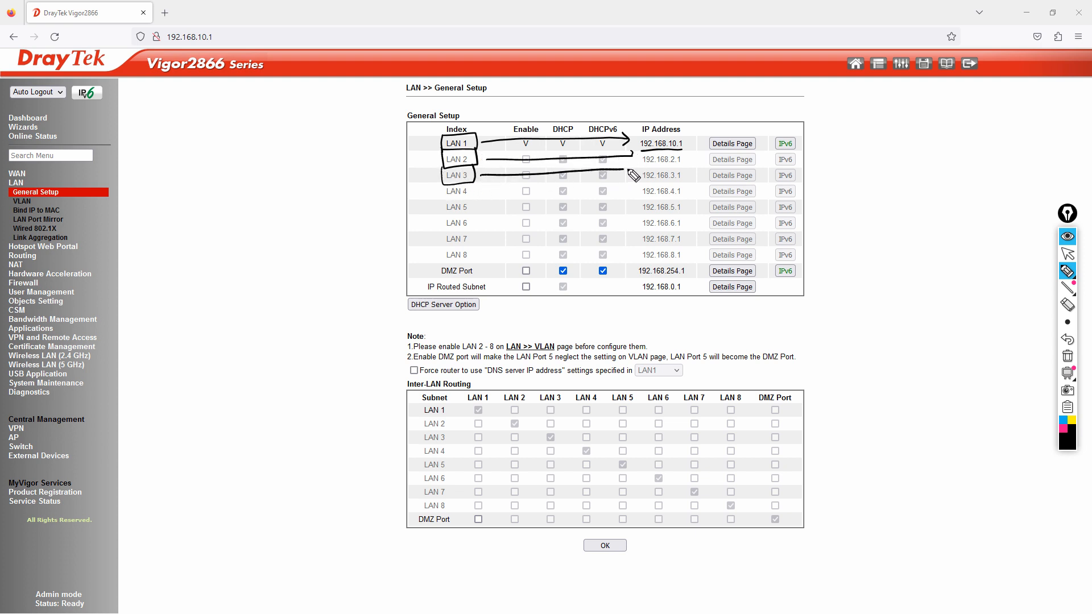
pyautogui.moveTo(444, 185)
pyautogui.mouseDown()
pyautogui.moveTo(462, 198)
pyautogui.moveTo(473, 185)
pyautogui.mouseUp()
pyautogui.moveTo(477, 192); pyautogui.dragTo(633, 185)
pyautogui.moveTo(443, 198)
pyautogui.mouseDown()
pyautogui.moveTo(461, 212)
pyautogui.moveTo(472, 199)
pyautogui.moveTo(633, 203)
pyautogui.mouseUp()
pyautogui.moveTo(443, 218)
pyautogui.mouseDown()
pyautogui.moveTo(461, 228)
pyautogui.moveTo(473, 216)
pyautogui.moveTo(625, 214)
pyautogui.moveTo(624, 227)
pyautogui.mouseUp()
pyautogui.click(1067, 356)
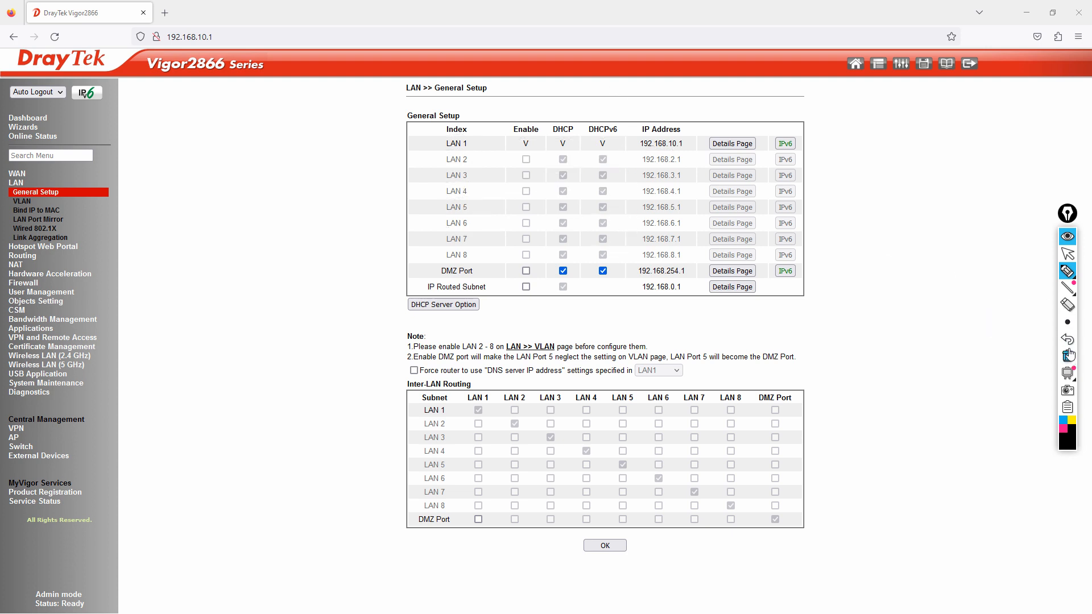
pyautogui.click(1070, 257)
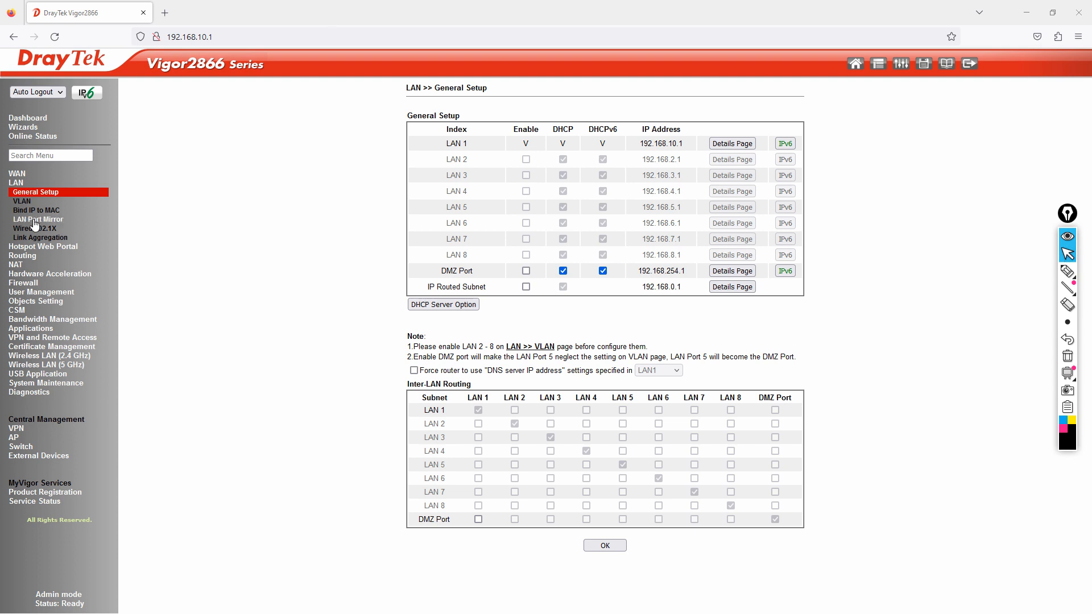
# Step: Enable VLAN configuration and assign VLAN1 to subnet LAN2
pyautogui.click(23, 203)
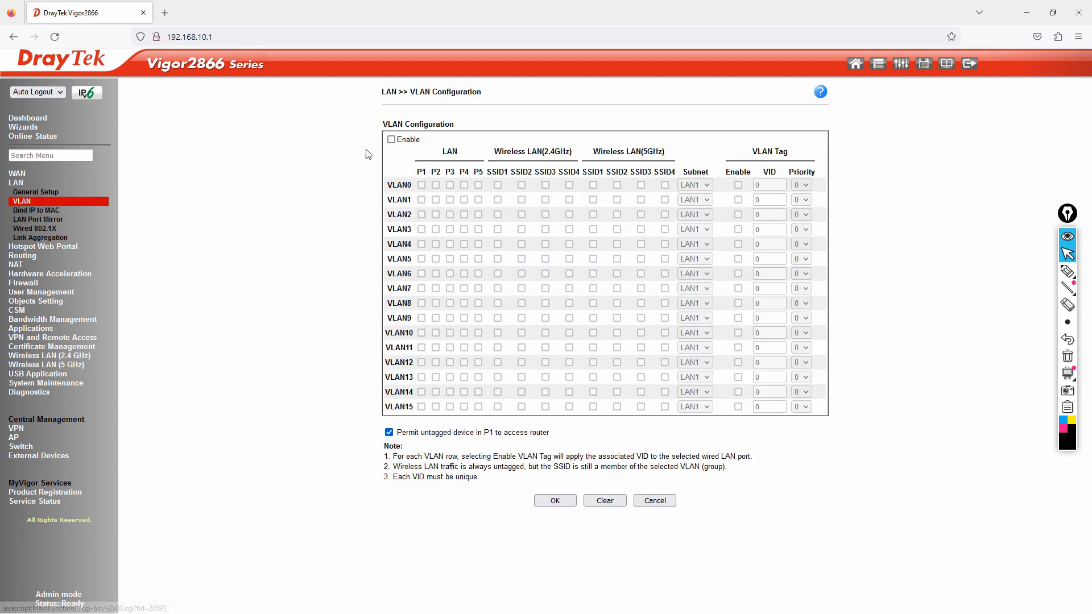
pyautogui.click(391, 140)
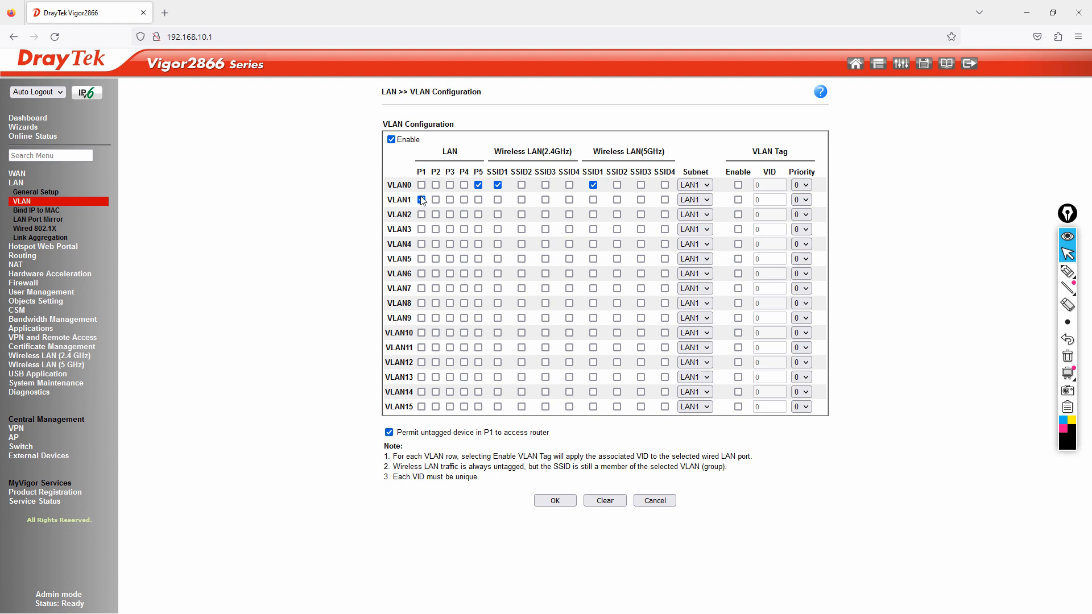
pyautogui.click(695, 200)
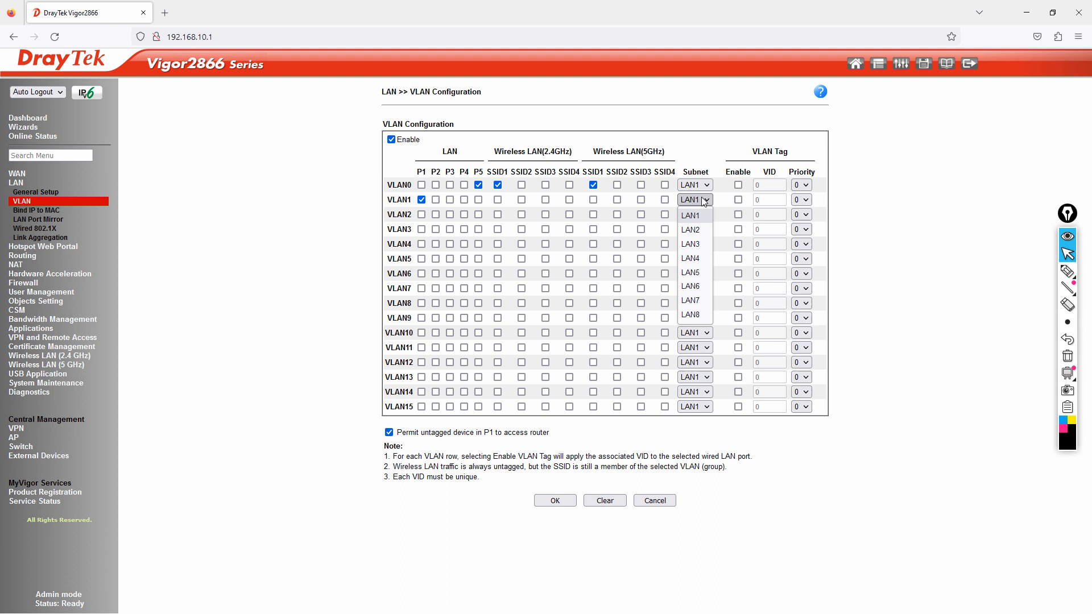
pyautogui.click(699, 228)
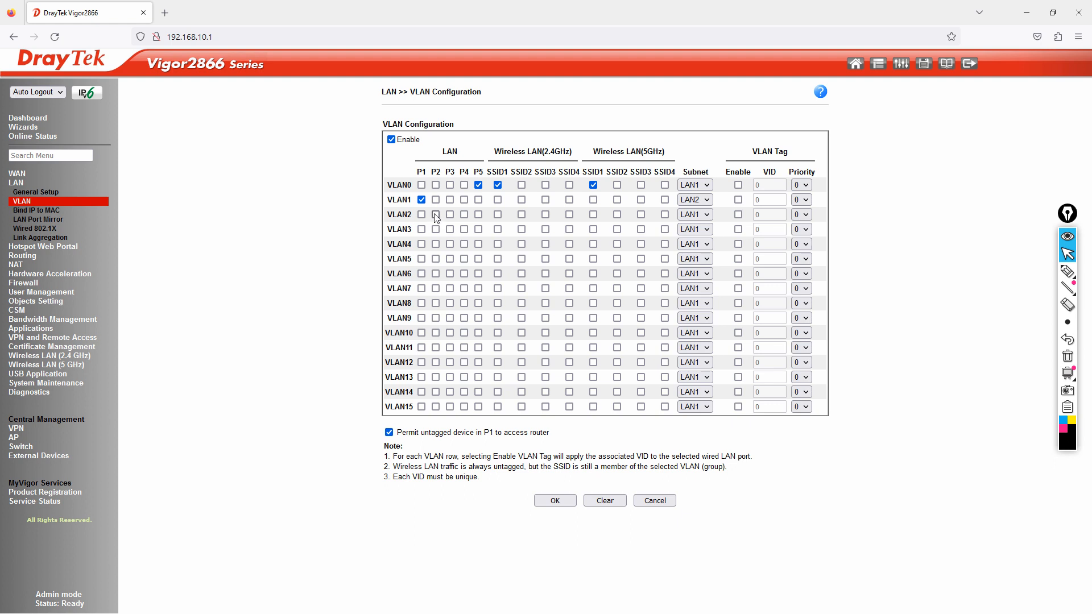
# Step: Map VLAN2 to subnet LAN3, and add port P3 to VLAN3 on subnet LAN4
pyautogui.click(691, 216)
pyautogui.click(699, 257)
pyautogui.click(450, 229)
pyautogui.click(694, 231)
pyautogui.click(693, 288)
pyautogui.click(696, 245)
# Step: Set VLAN4's subnet to LAN5, add 2.4GHz SSIDs to VLAN1–3 and 5GHz SSID4 to VLAN4
pyautogui.click(693, 317)
pyautogui.click(522, 200)
pyautogui.click(569, 230)
pyautogui.click(666, 245)
pyautogui.click(664, 244)
# Step: Save the VLAN settings, keep LAN 2–5 enabled, and reboot the router
pyautogui.click(555, 501)
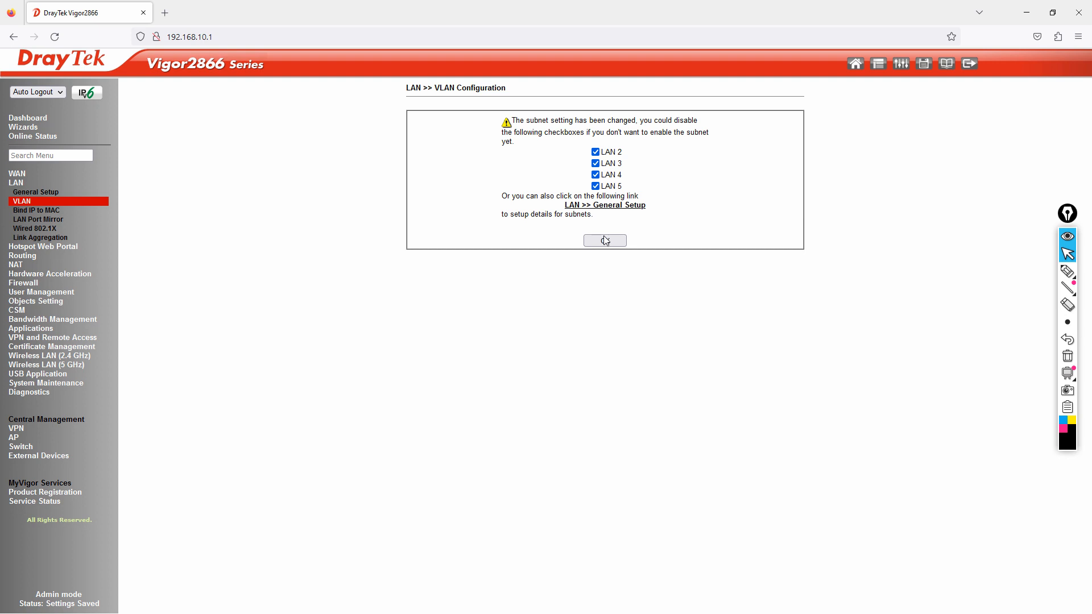
pyautogui.click(606, 240)
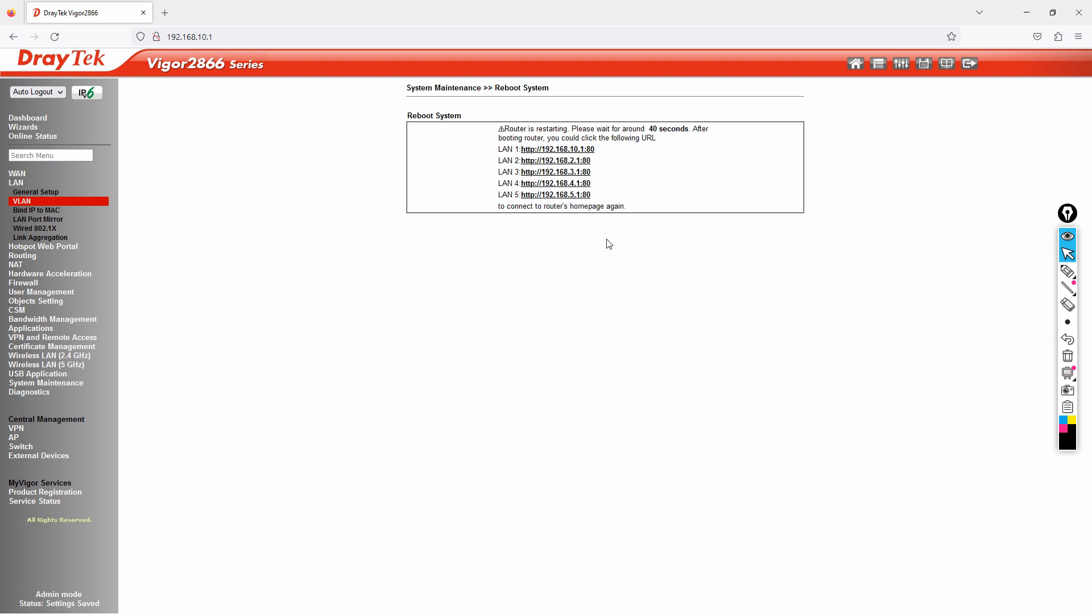
# Step: Launch Command Prompt via Run with cmd and reposition its window
pyautogui.press('super+r')
pyautogui.write('cmd')
pyautogui.press('Return')
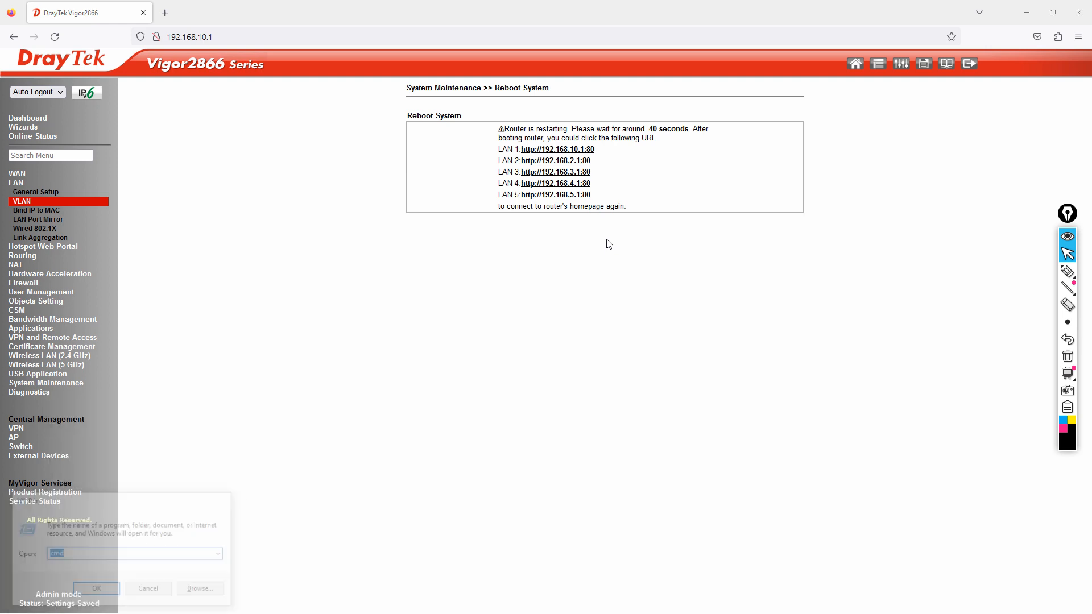
pyautogui.moveTo(506, 121); pyautogui.dragTo(599, 341)
# Step: Start a continuous ping to the router at 192.168.10.1
pyautogui.write('pi')
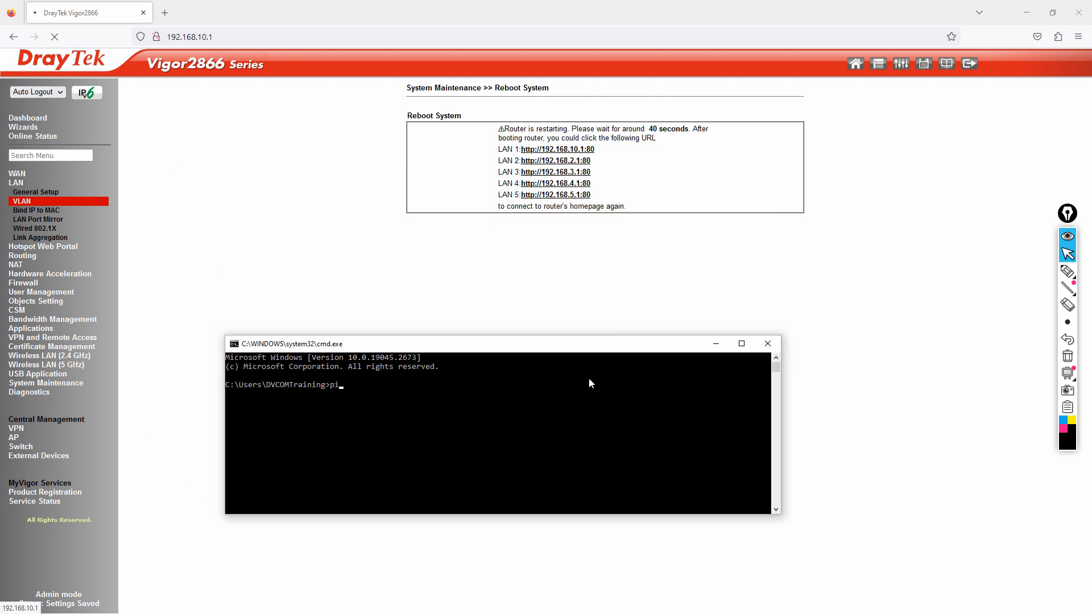
pyautogui.write('ng -t 10')
pyautogui.press('BackSpace')
pyautogui.press('BackSpace')
pyautogui.write('9')
pyautogui.press('BackSpace')
pyautogui.write('.168.10.1')
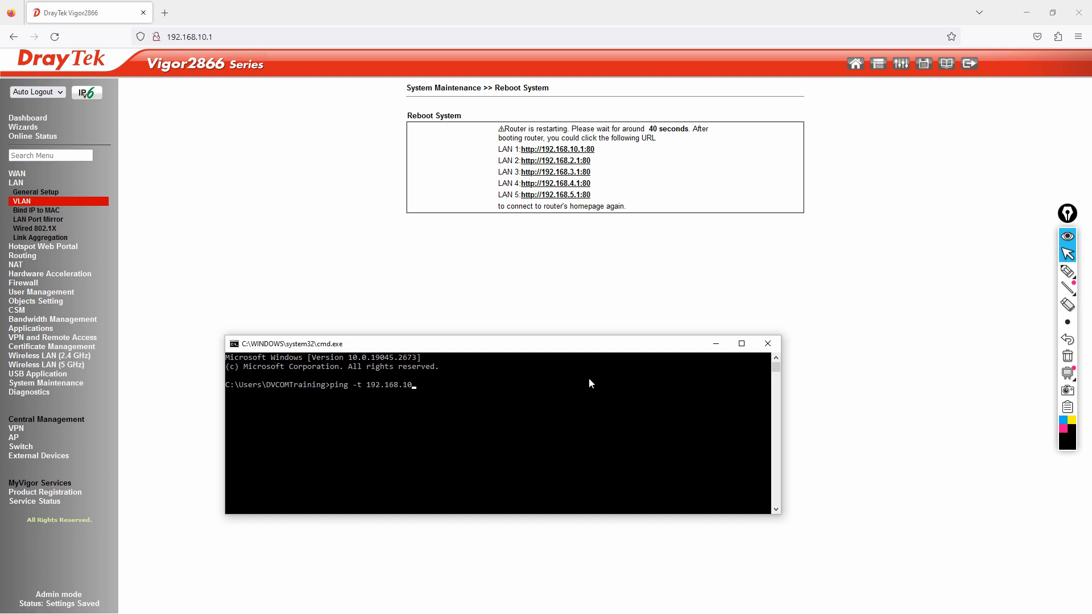
pyautogui.press('Return')
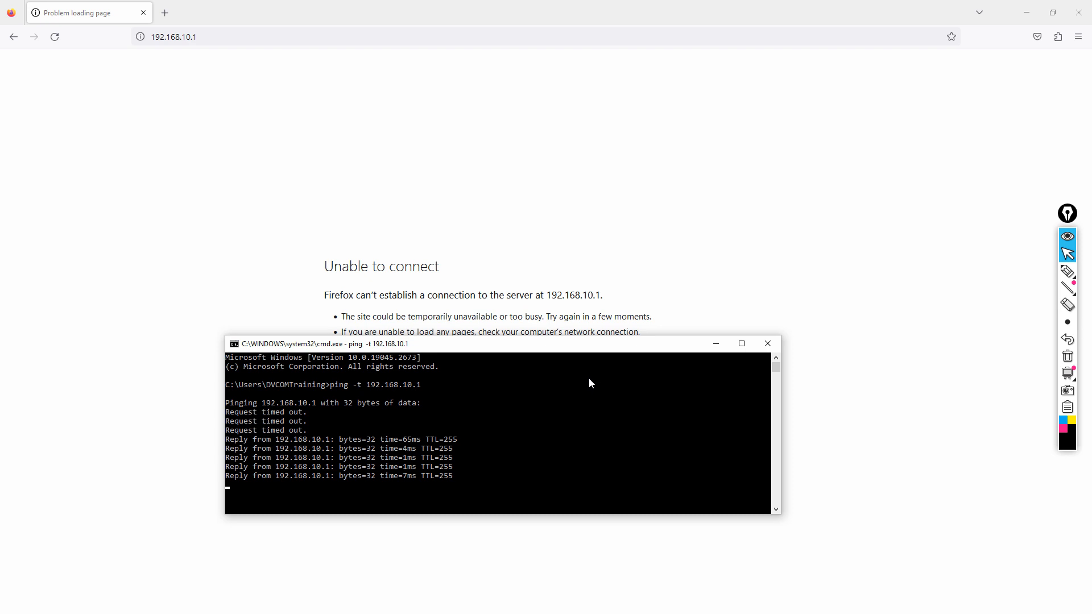
# Step: Stop the continuous ping and ping 4.2.2.2 to confirm internet access
pyautogui.hotkey('ctrl', 'c')
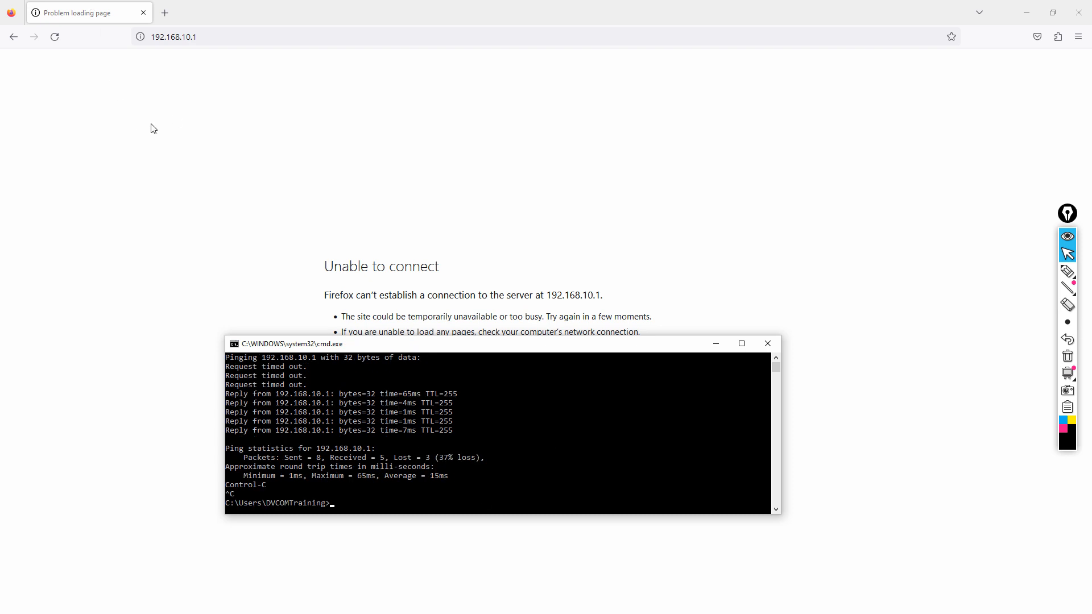
pyautogui.write('ping 4.2.2.2')
pyautogui.press('Return')
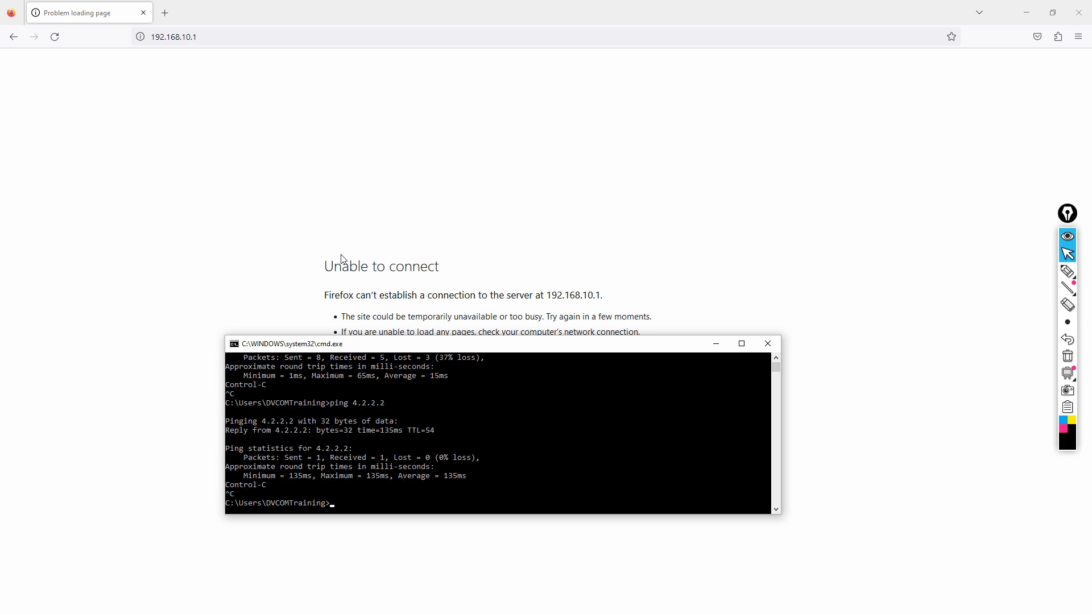
pyautogui.click(149, 130)
# Step: Reload the router page, log in with the username and password, and dismiss the prompts
pyautogui.click(54, 36)
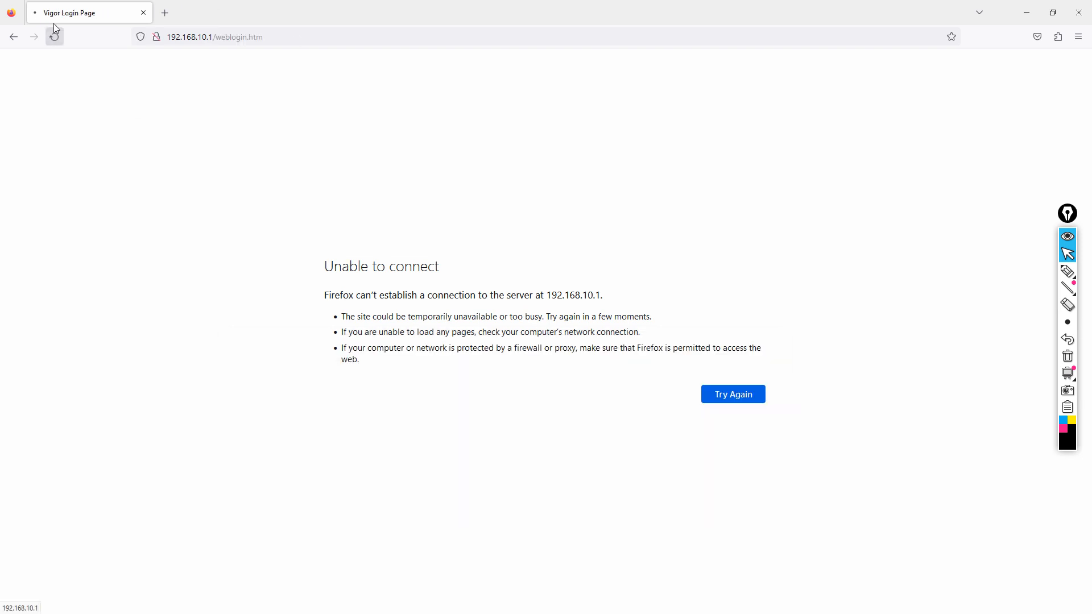
pyautogui.write('admin')
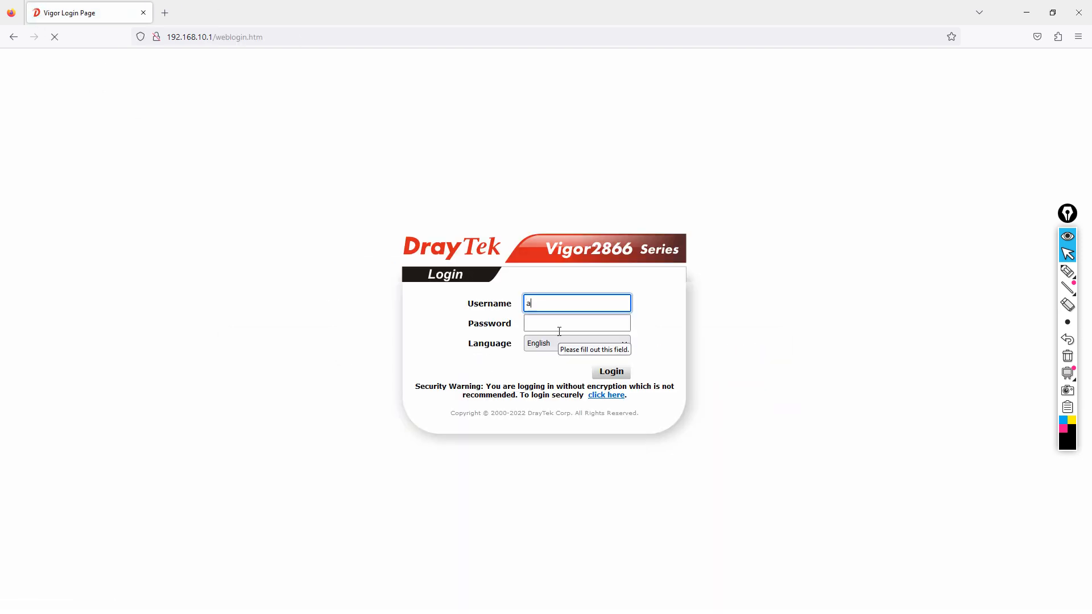
pyautogui.press('Tab')
pyautogui.write('admin')
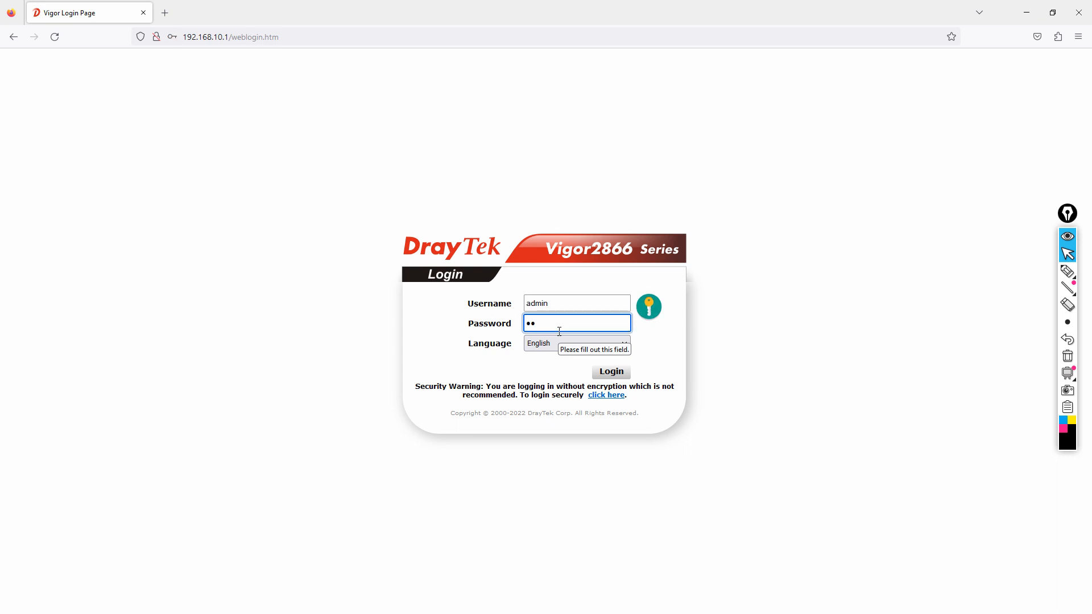
pyautogui.click(611, 377)
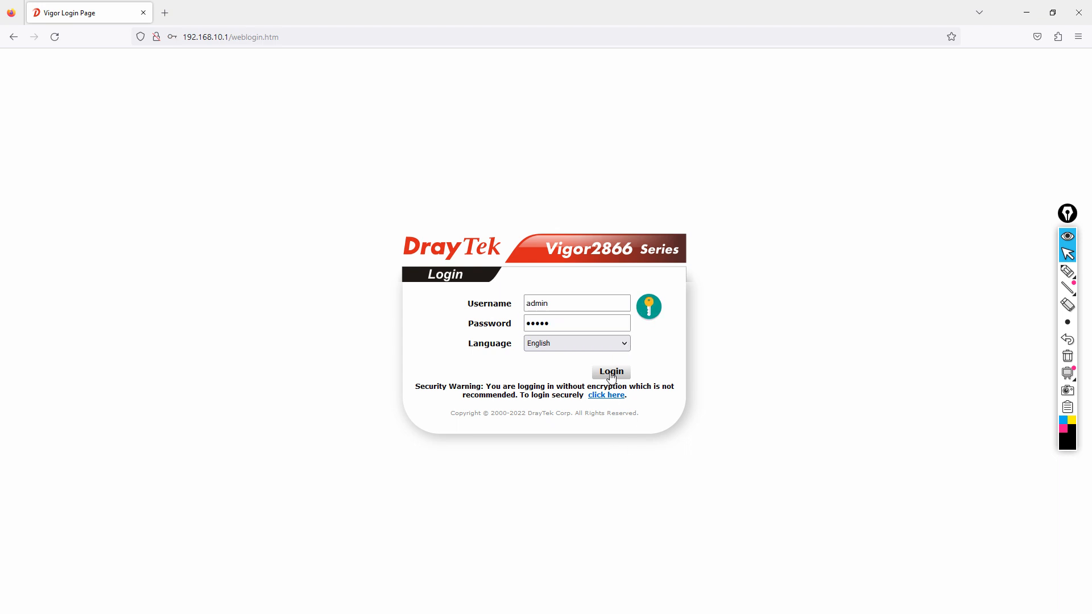
pyautogui.click(324, 181)
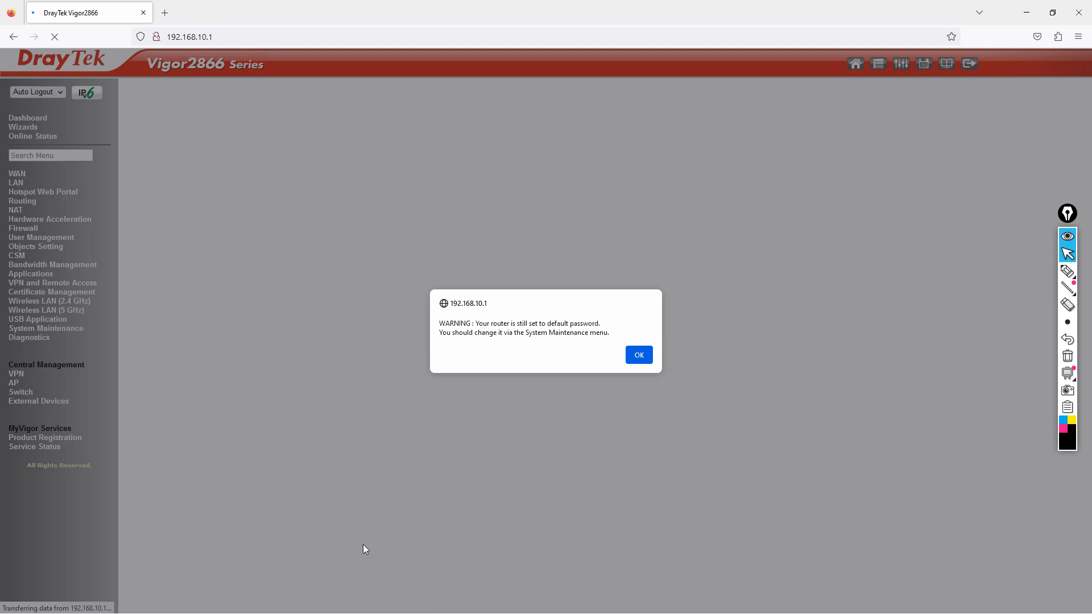
pyautogui.click(637, 355)
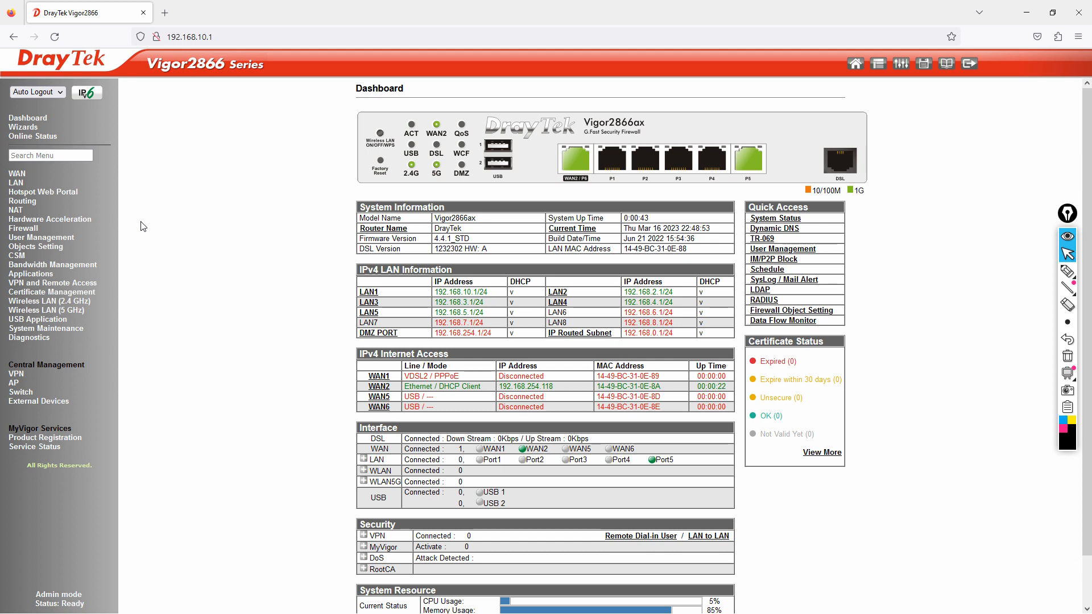
# Step: Open LAN 2's details page from LAN General Setup and highlight the address 192.168.2.1
pyautogui.click(21, 184)
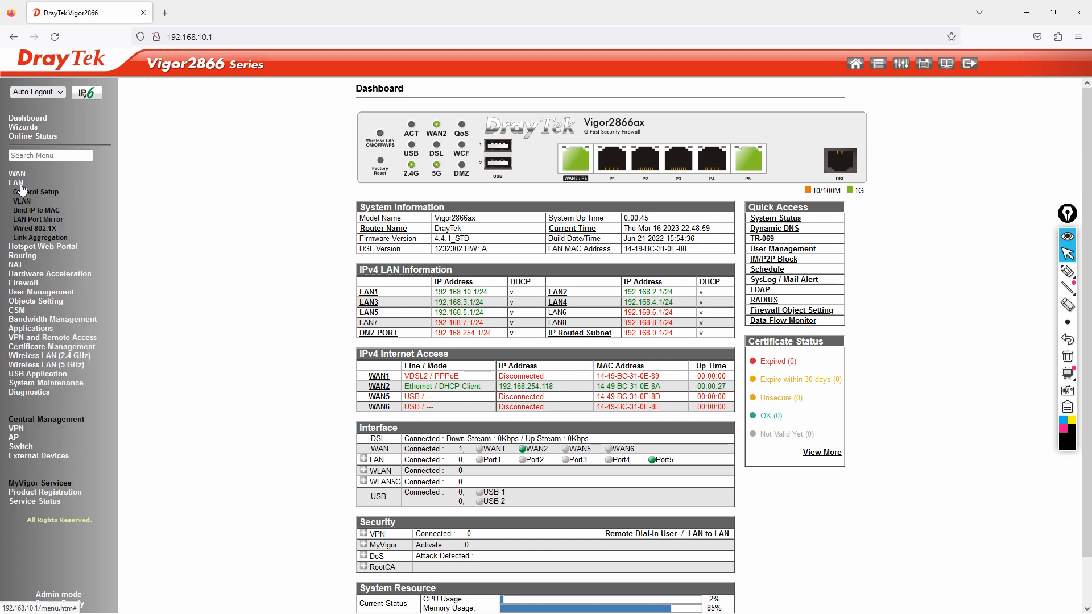
pyautogui.click(28, 194)
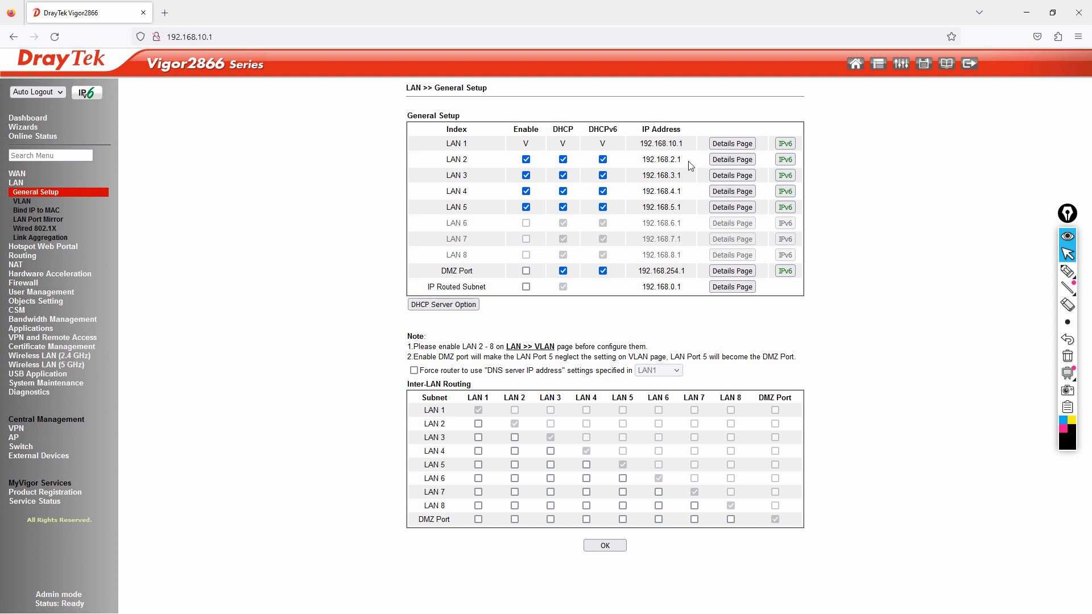
pyautogui.click(752, 161)
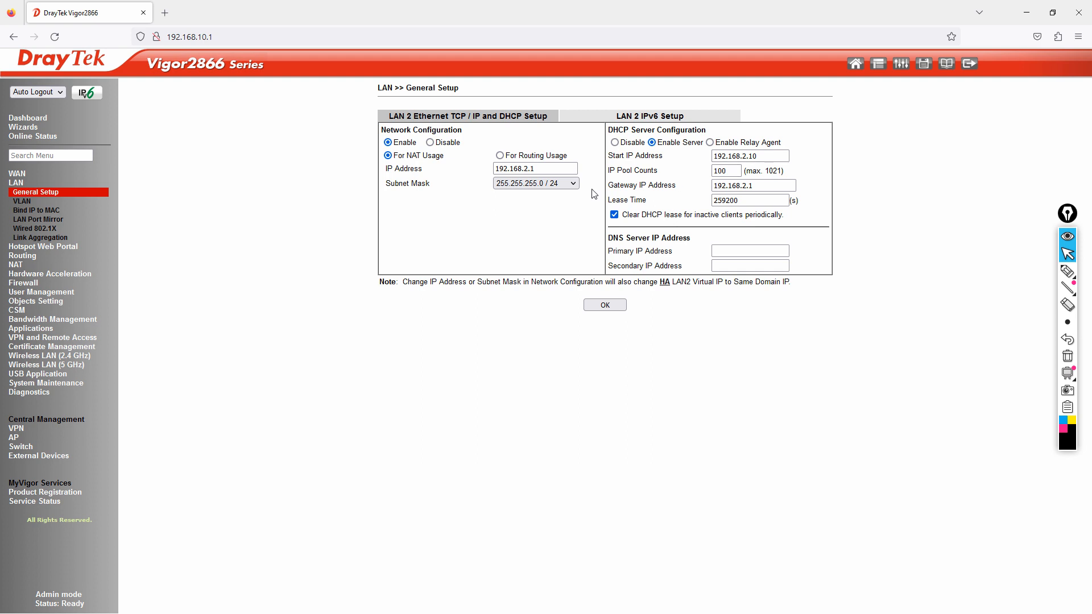
pyautogui.moveTo(538, 169); pyautogui.dragTo(443, 169)
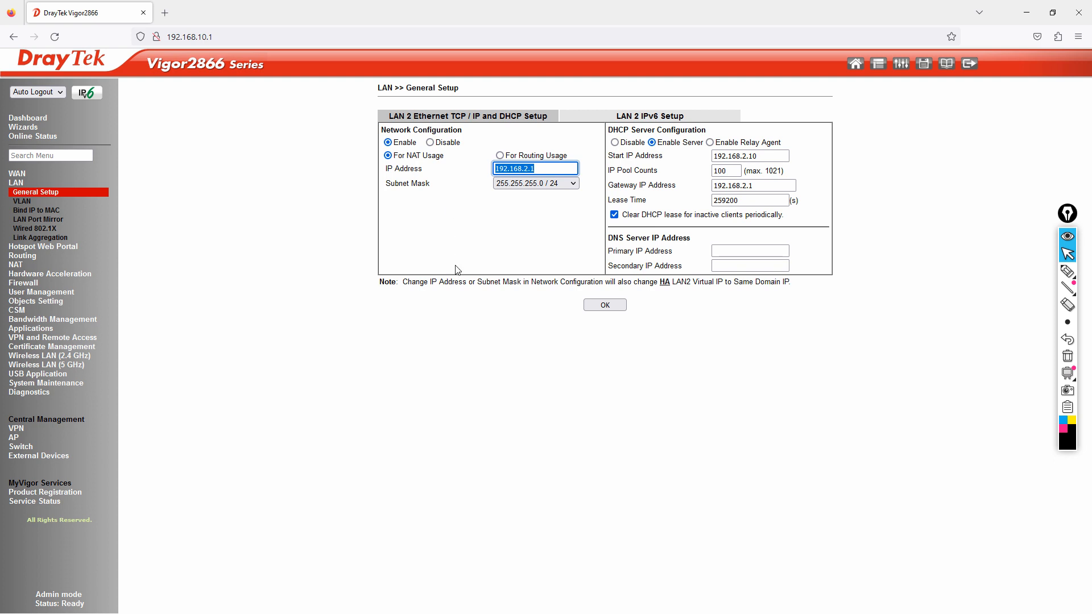
# Step: Annotate the For NAT Usage option with pen marks and a NAT note, then erase them
pyautogui.click(1068, 272)
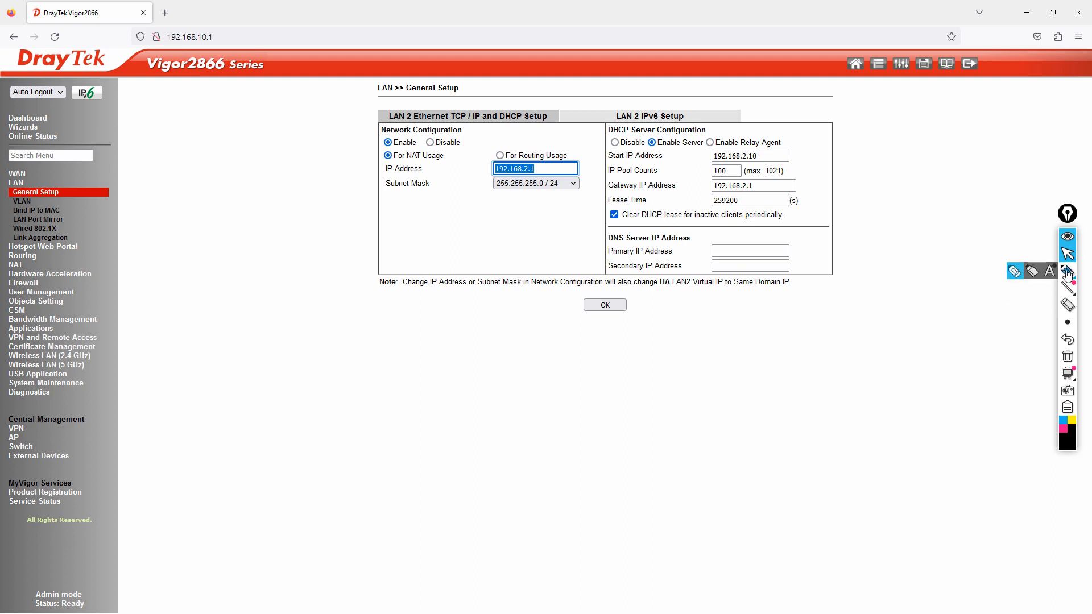
pyautogui.moveTo(381, 149); pyautogui.dragTo(450, 149)
pyautogui.moveTo(382, 150)
pyautogui.mouseDown()
pyautogui.moveTo(398, 162)
pyautogui.moveTo(453, 150)
pyautogui.moveTo(495, 160)
pyautogui.moveTo(541, 147)
pyautogui.moveTo(578, 160)
pyautogui.moveTo(488, 162)
pyautogui.mouseUp()
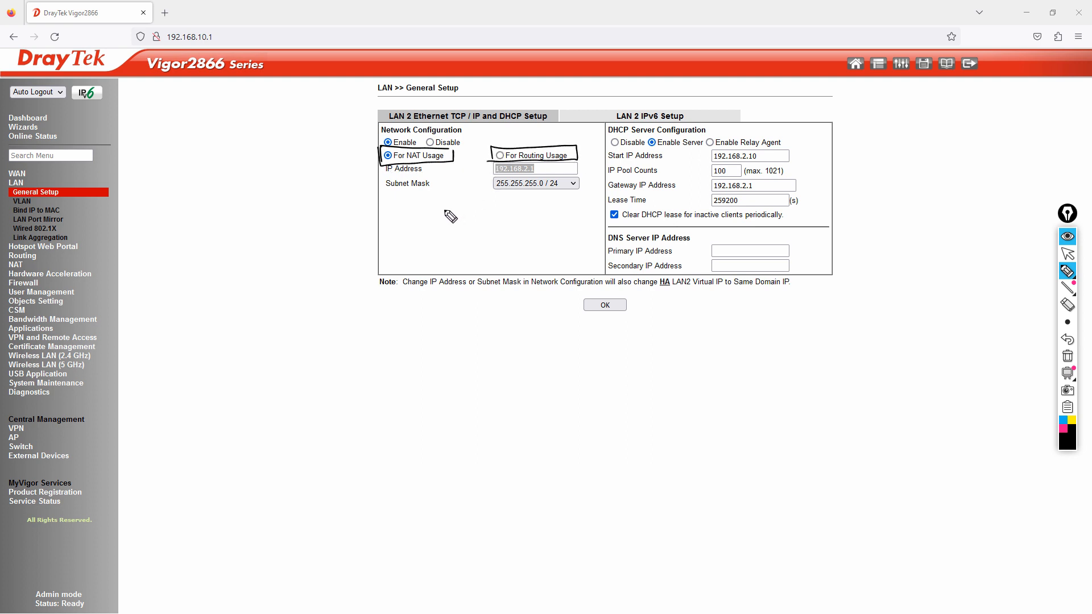
pyautogui.moveTo(433, 170); pyautogui.dragTo(454, 236)
pyautogui.moveTo(427, 169); pyautogui.dragTo(436, 166)
pyautogui.moveTo(435, 253); pyautogui.dragTo(473, 238)
pyautogui.moveTo(467, 235); pyautogui.dragTo(468, 242)
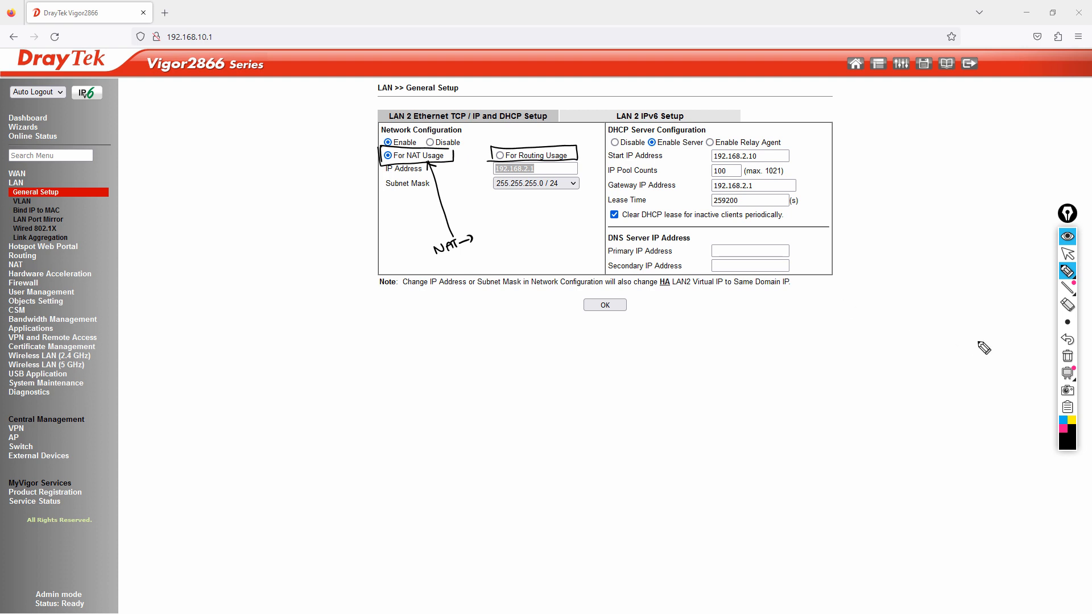
pyautogui.click(1068, 357)
pyautogui.click(1068, 255)
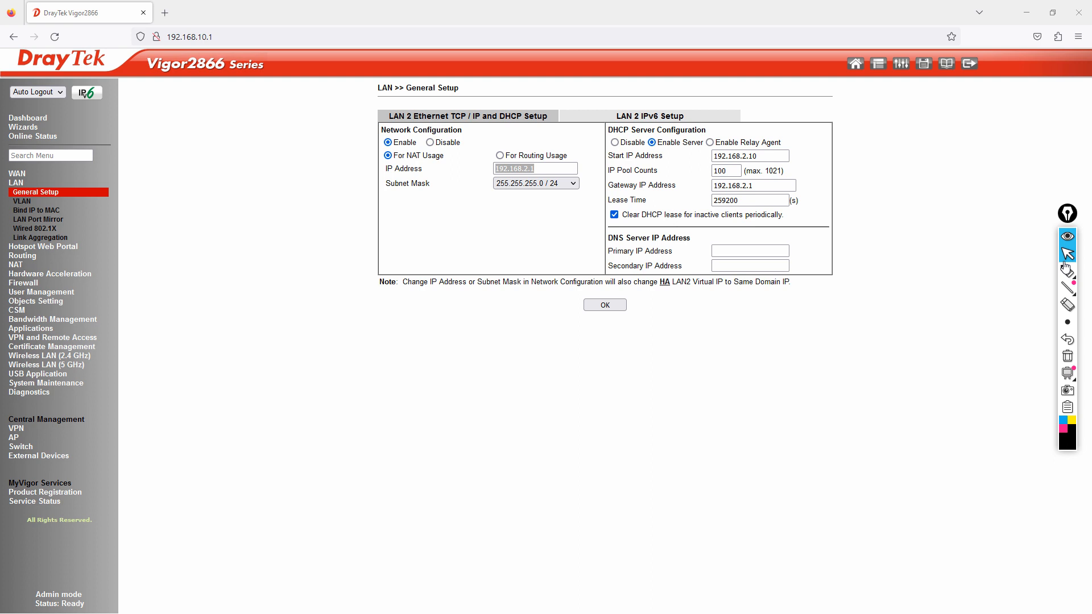
# Step: Switch between LAN General Setup and the VLAN table to compare port assignments and 192.168.2.1
pyautogui.click(30, 195)
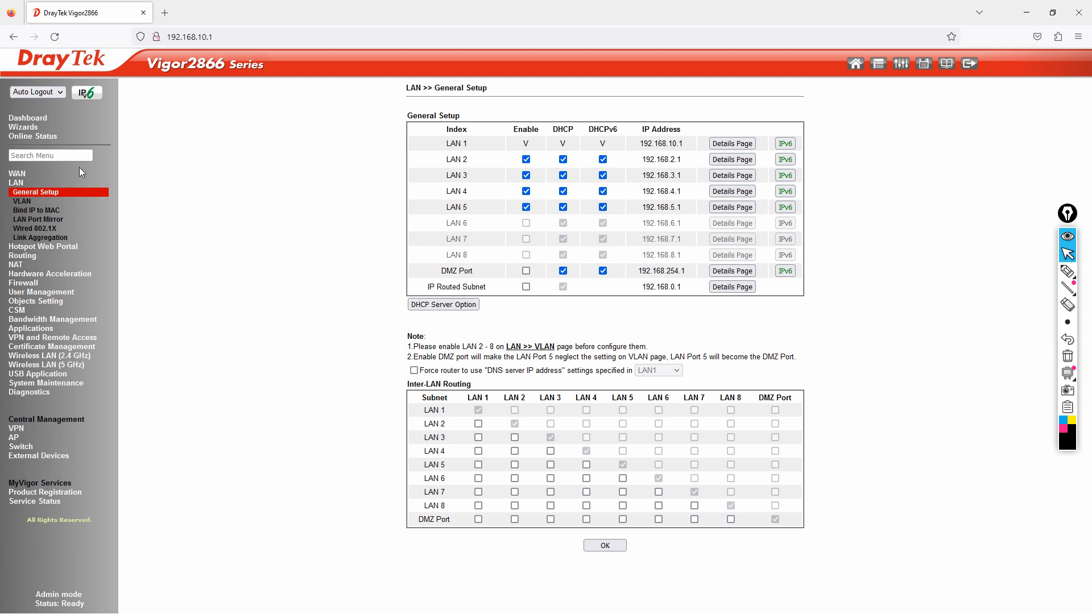
pyautogui.click(22, 201)
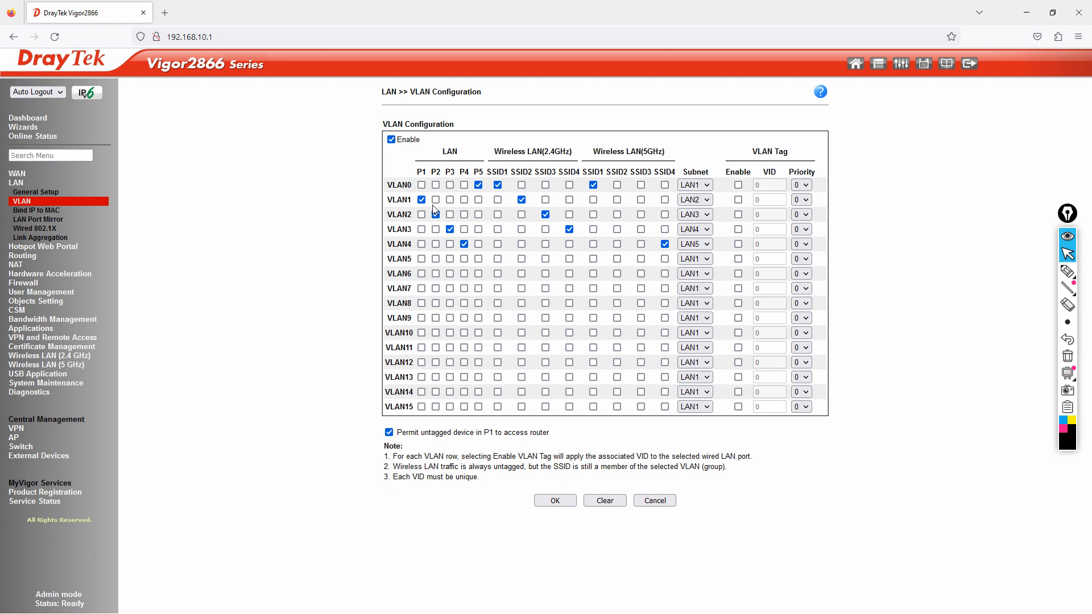
pyautogui.click(35, 193)
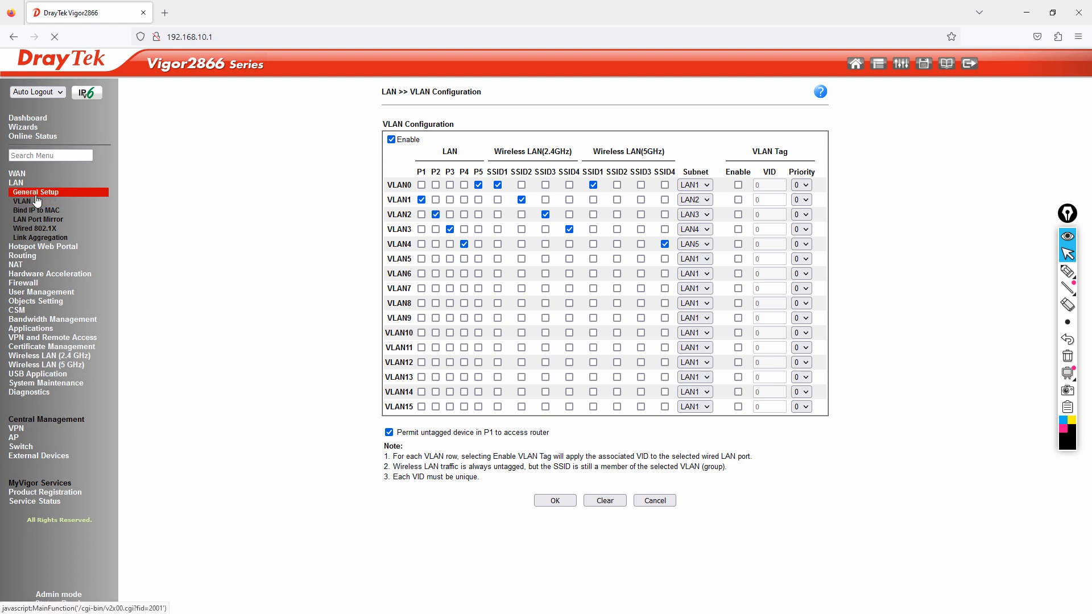
pyautogui.moveTo(641, 159); pyautogui.dragTo(683, 161)
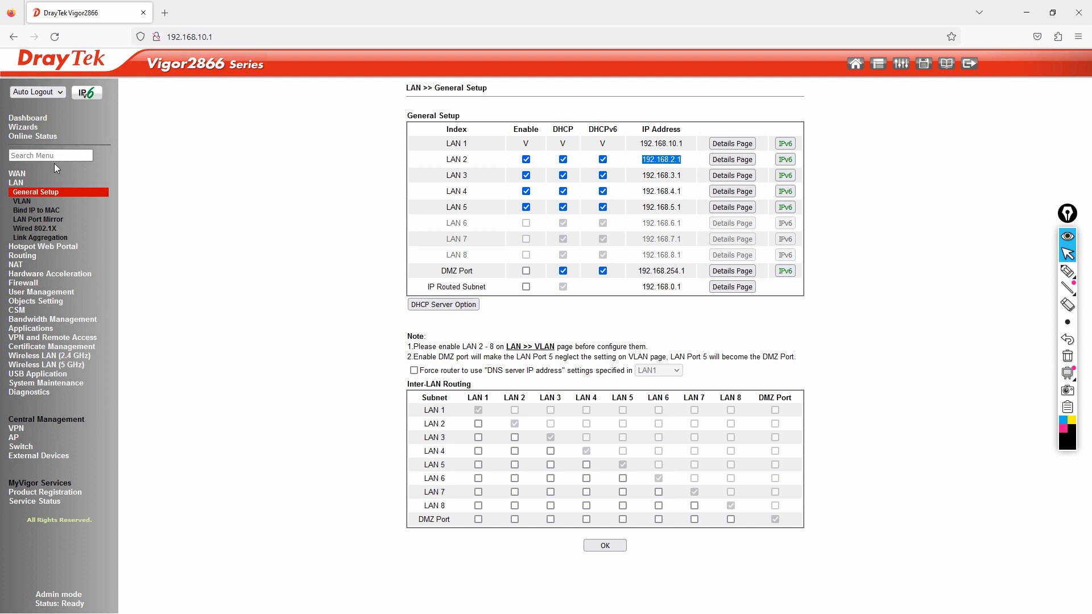
pyautogui.click(22, 203)
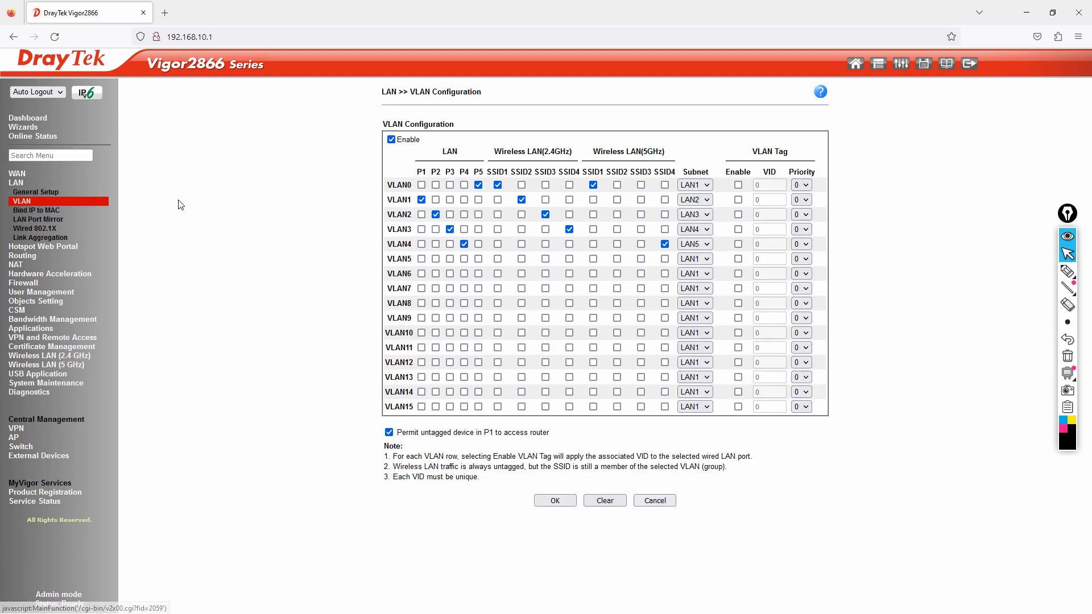
pyautogui.click(35, 192)
# Step: Check LAN 2's TCP/IP and DHCP details, then return to the Dashboard
pyautogui.click(744, 161)
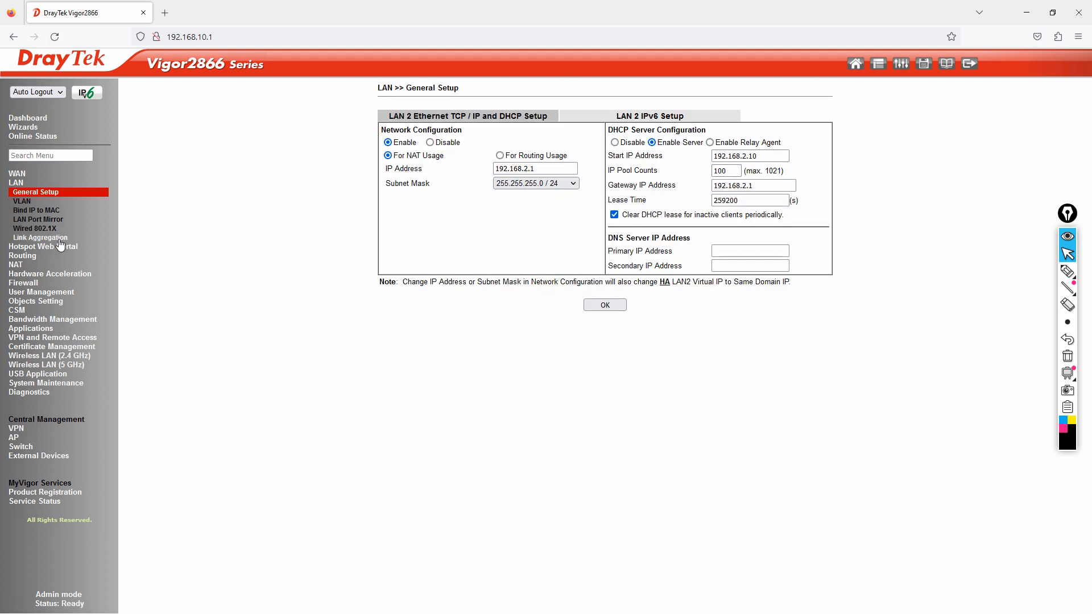
pyautogui.click(39, 193)
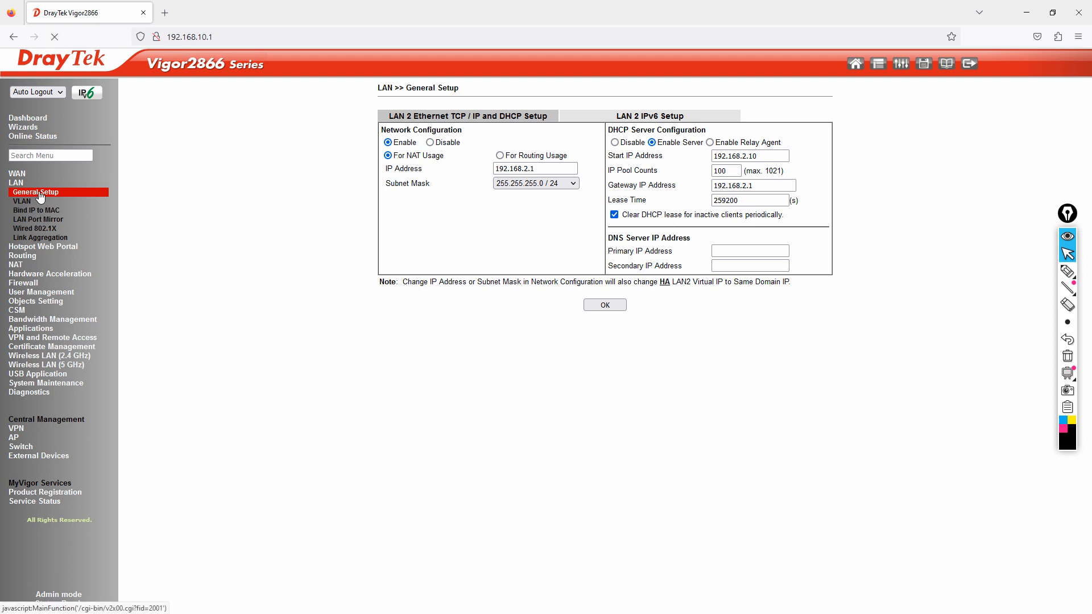
pyautogui.click(39, 121)
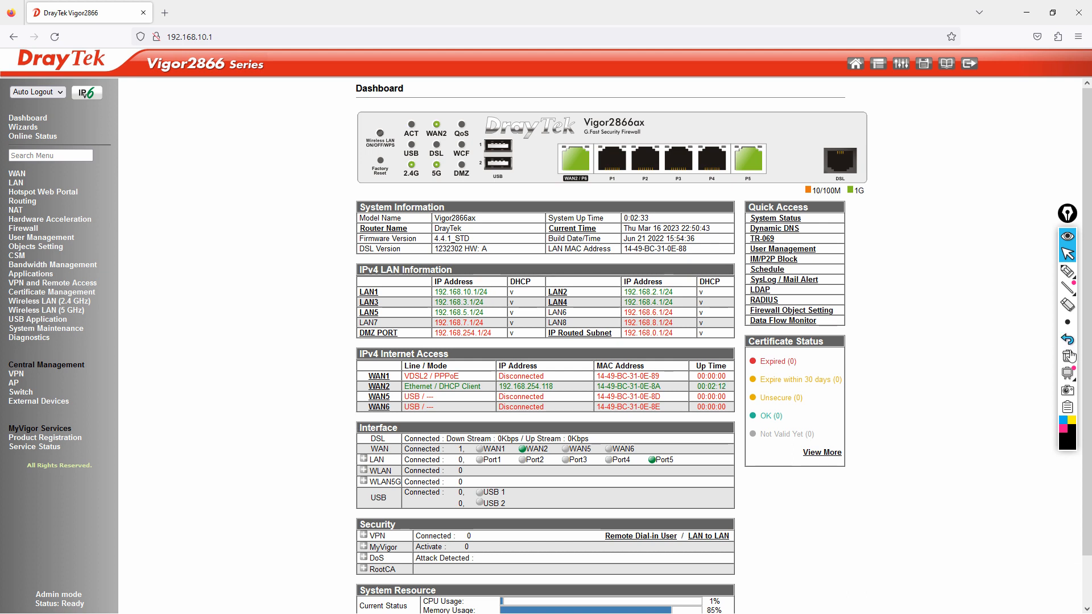
# Step: Draw marker lines from port P1 in magenta and port P2 in black
pyautogui.click(1063, 428)
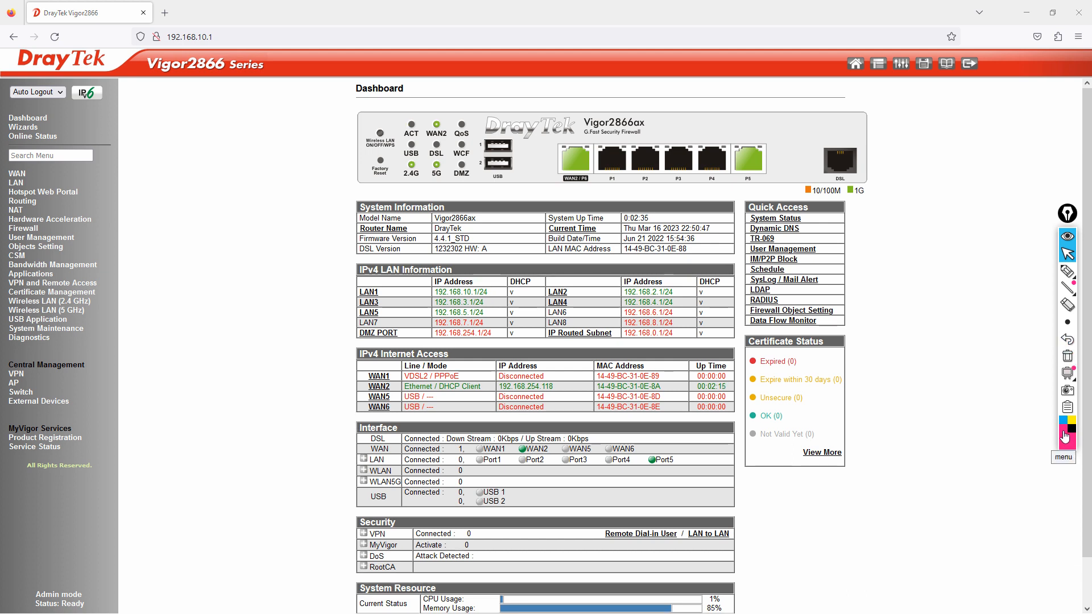
pyautogui.click(1068, 272)
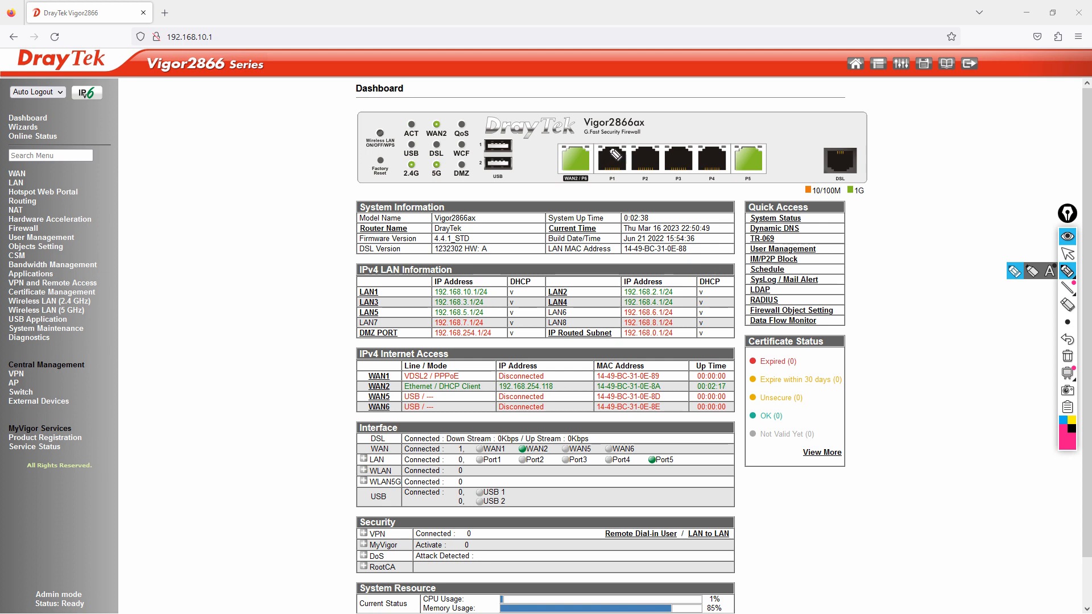
pyautogui.moveTo(613, 151)
pyautogui.mouseDown()
pyautogui.moveTo(606, 93)
pyautogui.moveTo(586, 88)
pyautogui.moveTo(636, 80)
pyautogui.mouseUp()
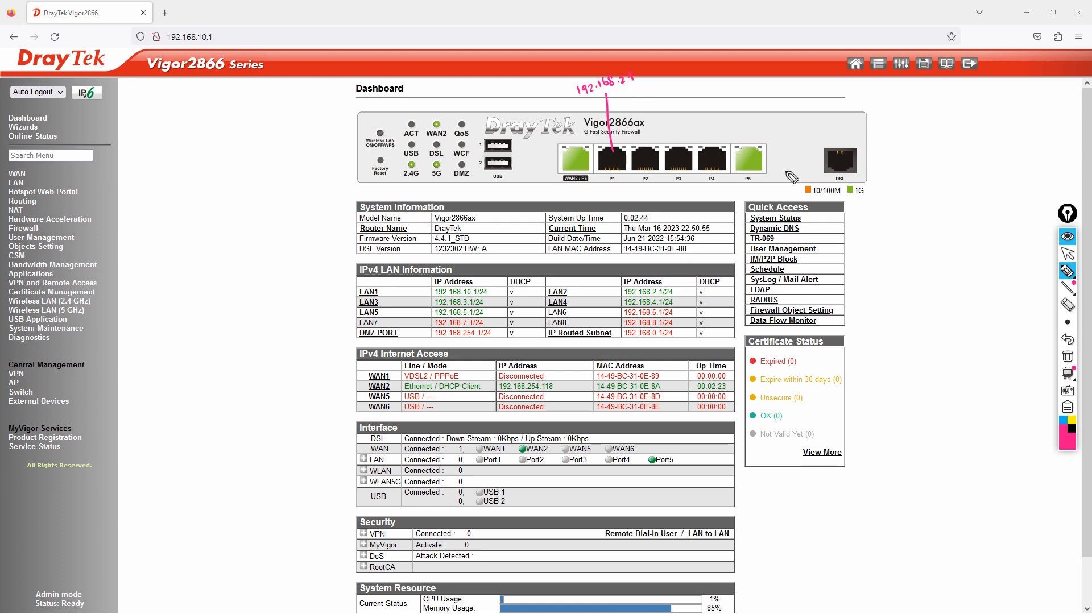
pyautogui.click(1072, 428)
pyautogui.moveTo(651, 161)
pyautogui.mouseDown()
pyautogui.moveTo(650, 97)
pyautogui.moveTo(639, 89)
pyautogui.moveTo(679, 84)
pyautogui.mouseUp()
# Step: Draw a line up from port P3 and handwrite 192.168.4.1 above it
pyautogui.moveTo(680, 163); pyautogui.dragTo(679, 95)
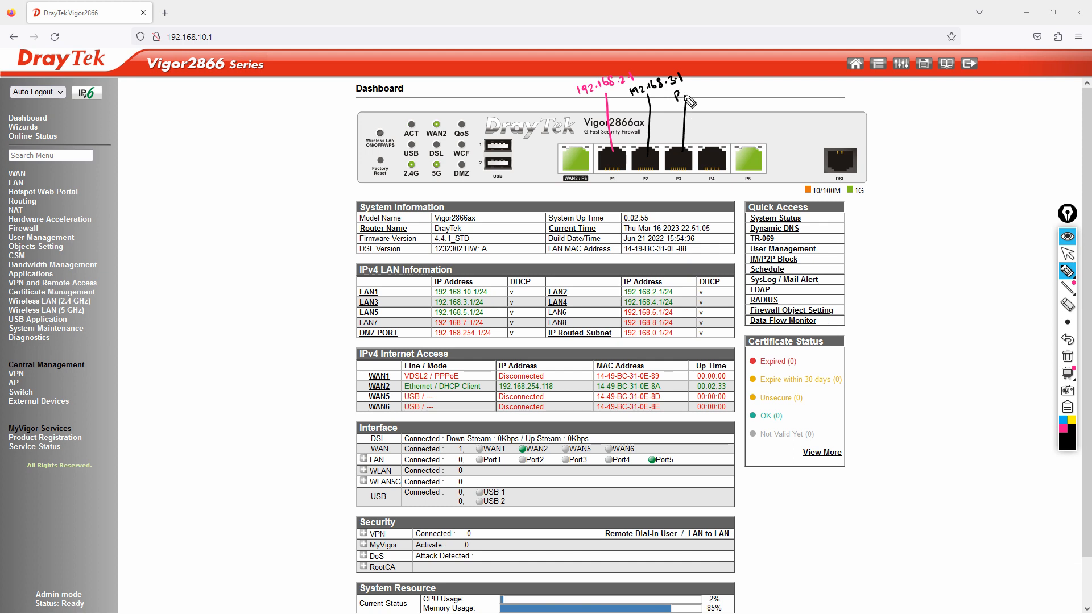
pyautogui.click(1067, 339)
pyautogui.moveTo(674, 94); pyautogui.dragTo(728, 81)
pyautogui.click(708, 87)
pyautogui.click(720, 80)
# Step: Draw a line up from port P4 and handwrite 192.168.5.1 above it
pyautogui.moveTo(714, 153); pyautogui.dragTo(720, 101)
pyautogui.moveTo(726, 94); pyautogui.dragTo(739, 93)
pyautogui.click(737, 98)
pyautogui.moveTo(740, 85); pyautogui.dragTo(754, 86)
pyautogui.click(749, 87)
pyautogui.click(763, 79)
pyautogui.moveTo(753, 78); pyautogui.dragTo(771, 78)
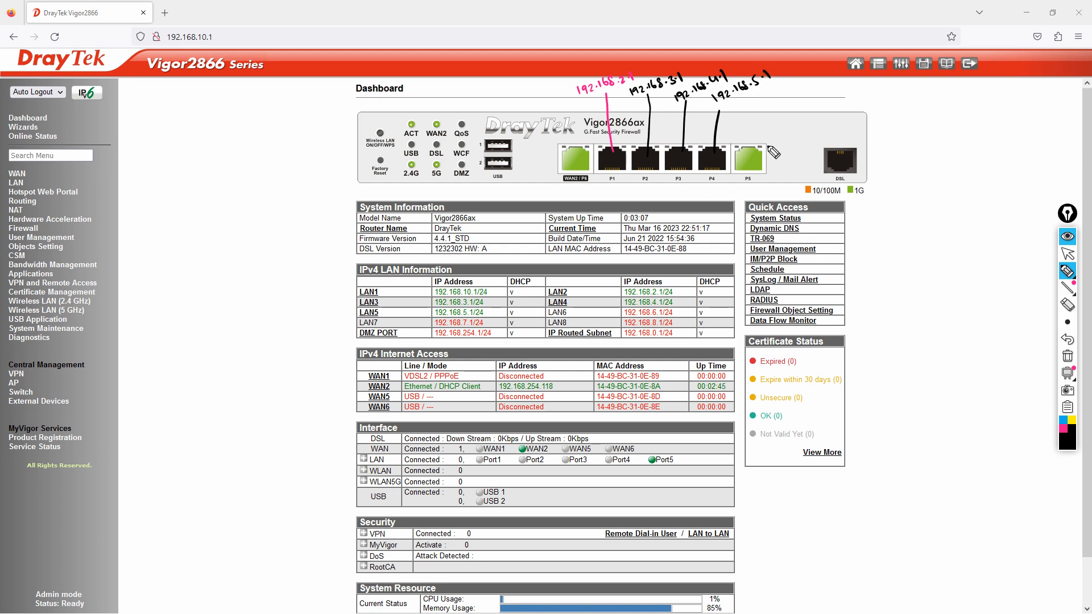
# Step: Draw a line from port P5 and write 192.168.10.1/24 with an underlined DHCP label
pyautogui.moveTo(750, 149); pyautogui.dragTo(799, 100)
pyautogui.click(795, 102)
pyautogui.moveTo(802, 91)
pyautogui.mouseDown()
pyautogui.moveTo(829, 87)
pyautogui.moveTo(838, 101)
pyautogui.moveTo(844, 88)
pyautogui.mouseUp()
pyautogui.click(812, 95)
pyautogui.click(823, 89)
pyautogui.moveTo(846, 85); pyautogui.dragTo(806, 121)
pyautogui.moveTo(803, 115); pyautogui.dragTo(815, 119)
pyautogui.moveTo(815, 115); pyautogui.dragTo(826, 115)
pyautogui.moveTo(829, 108); pyautogui.dragTo(832, 116)
pyautogui.moveTo(815, 129); pyautogui.dragTo(833, 119)
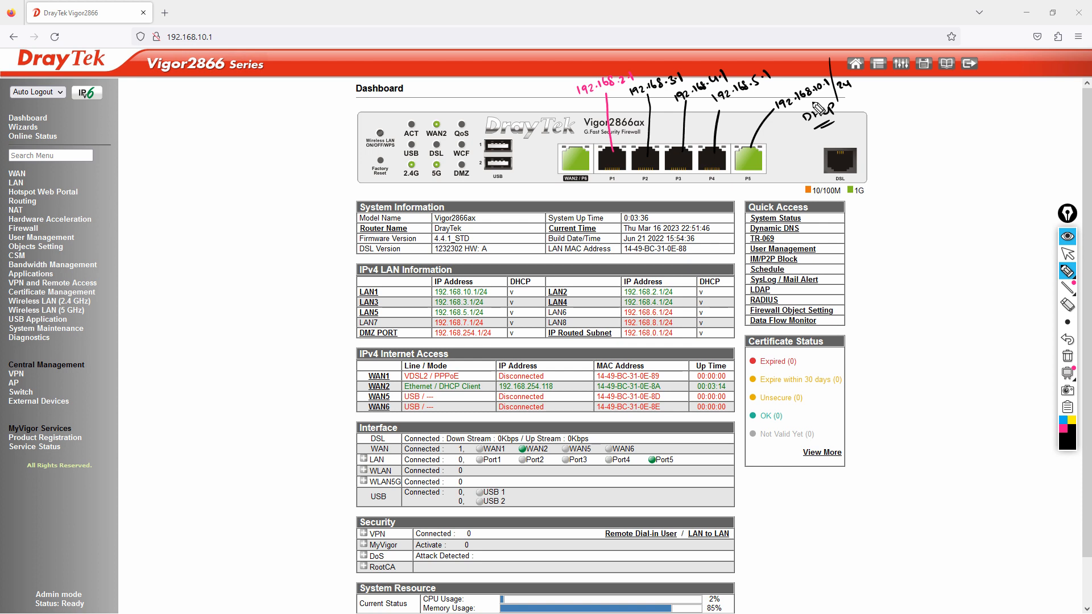
# Step: Open Command Prompt and run ipconfig to list the PC's network adapters
pyautogui.press('super+r')
pyautogui.write('cmd')
pyautogui.press('Return')
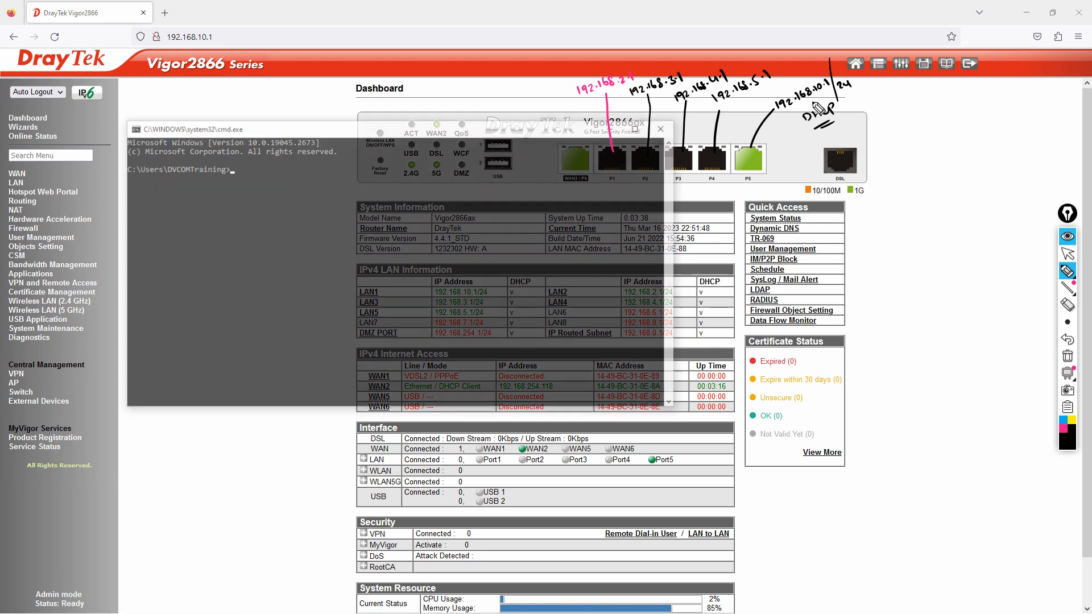
pyautogui.write('ipconfi')
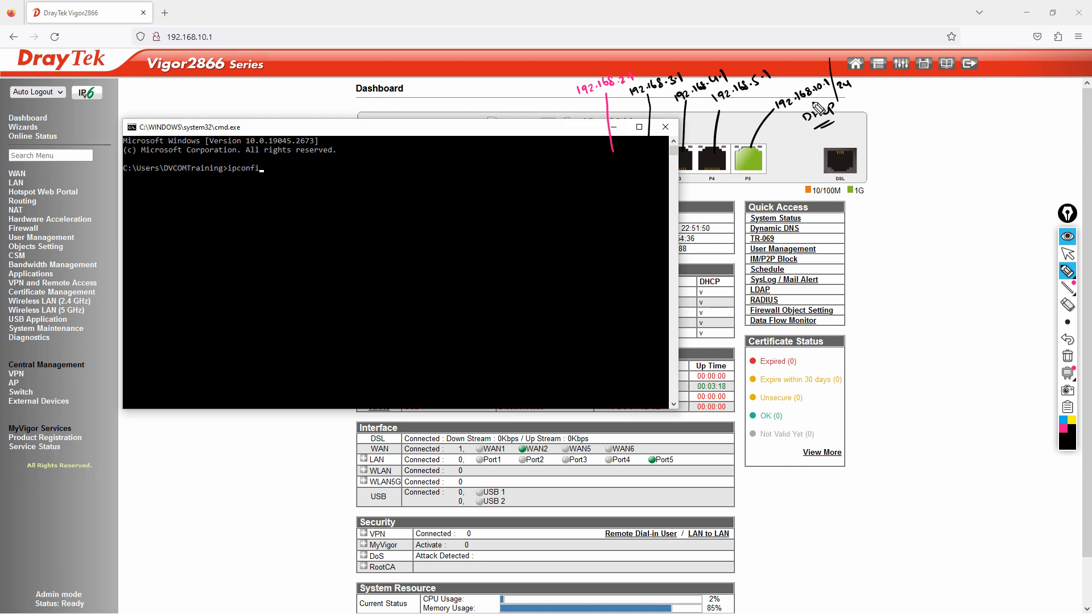
pyautogui.write('g')
pyautogui.press('Return')
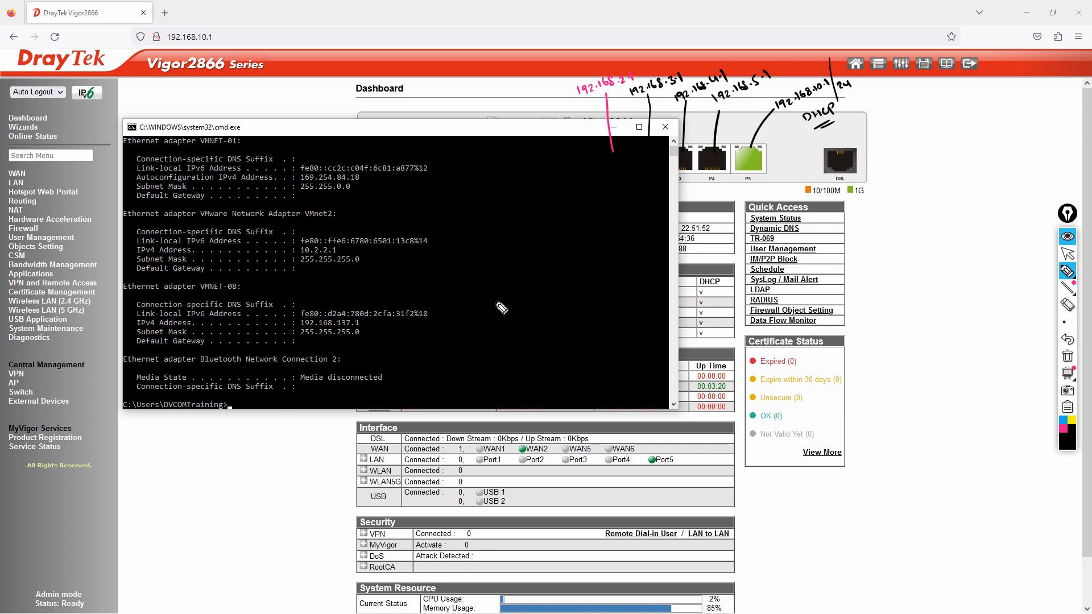
# Step: Mark the MY LAN adapter's 192.168.2.10 address in yellow, then clear the annotations
pyautogui.click(1068, 254)
pyautogui.scroll(7, 240, 279)
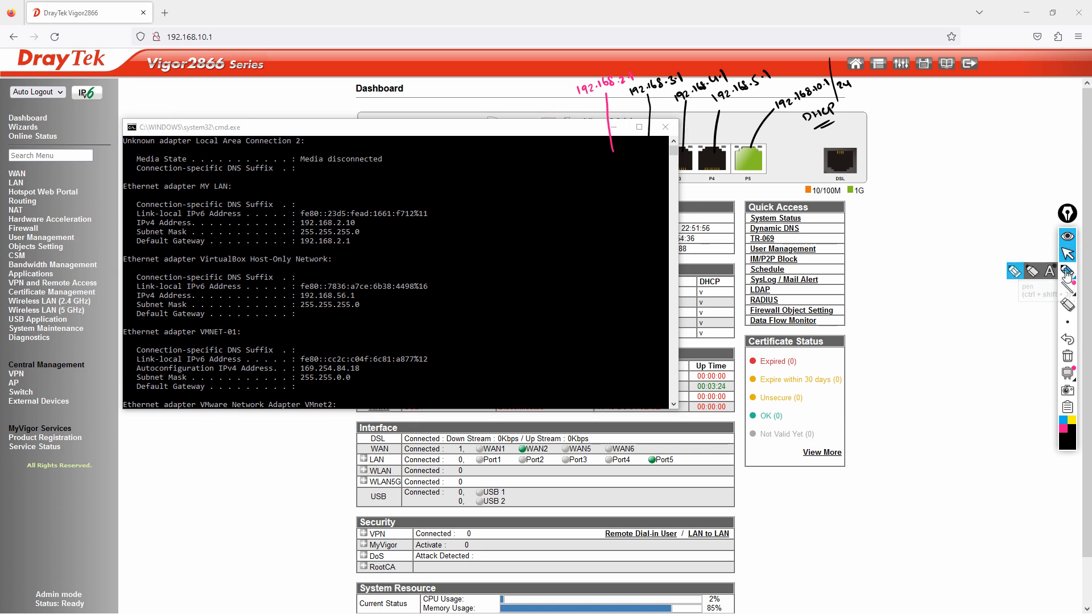
pyautogui.click(1068, 271)
pyautogui.click(1072, 421)
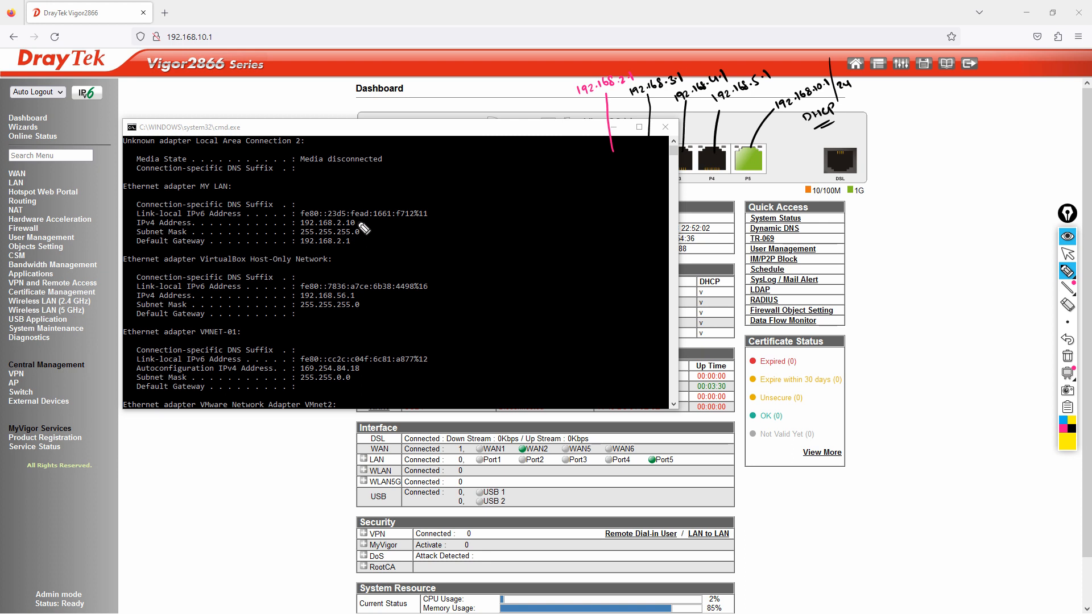
pyautogui.moveTo(360, 224)
pyautogui.mouseDown()
pyautogui.moveTo(374, 222)
pyautogui.moveTo(367, 236)
pyautogui.moveTo(287, 218)
pyautogui.moveTo(336, 263)
pyautogui.moveTo(362, 212)
pyautogui.moveTo(425, 230)
pyautogui.mouseUp()
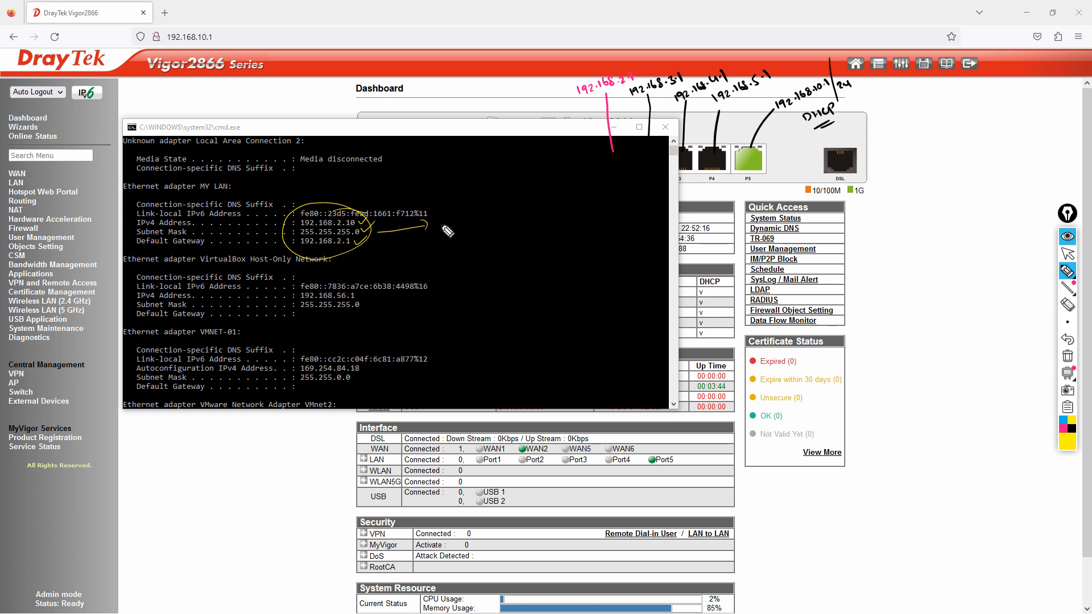
pyautogui.moveTo(441, 213)
pyautogui.mouseDown()
pyautogui.moveTo(445, 223)
pyautogui.moveTo(532, 195)
pyautogui.moveTo(466, 197)
pyautogui.moveTo(443, 228)
pyautogui.mouseUp()
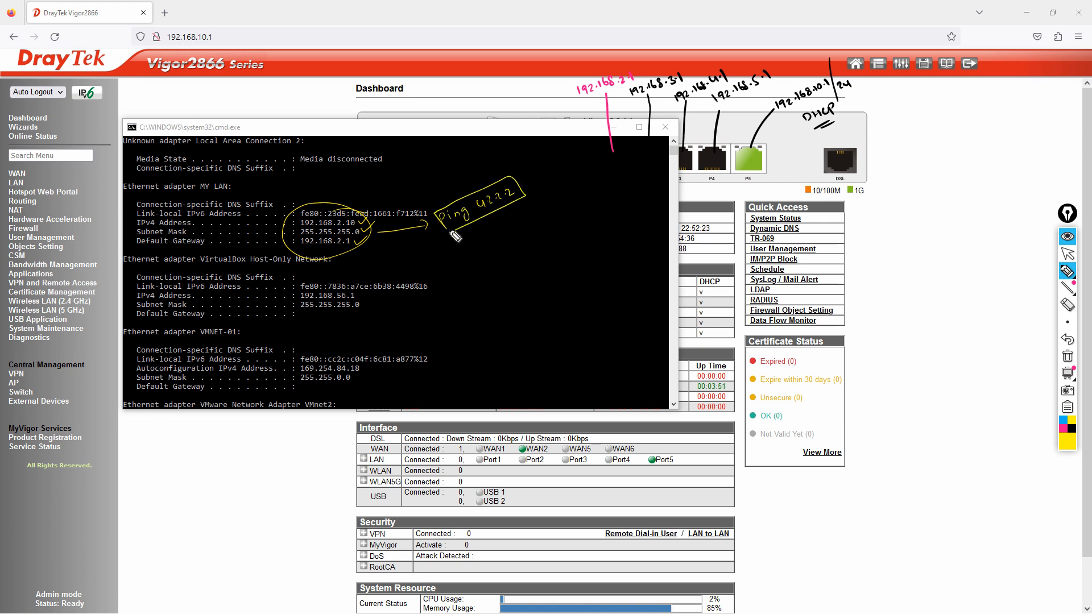
pyautogui.click(1068, 356)
pyautogui.click(567, 297)
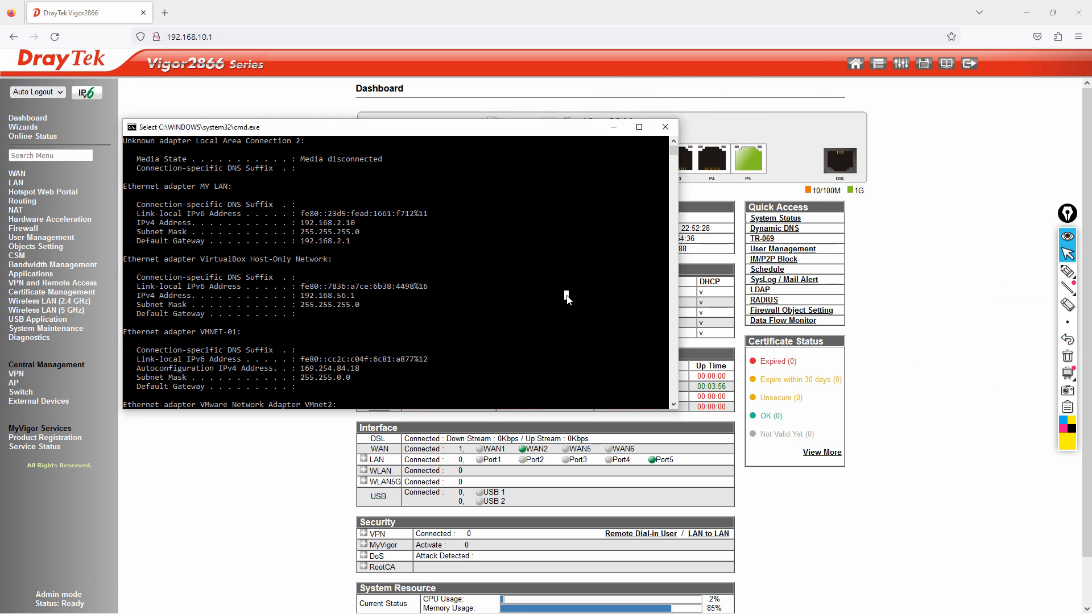
pyautogui.press('Return')
pyautogui.press('Return')
pyautogui.press('Return')
pyautogui.press('Return')
pyautogui.write('ping 4.2.2.2')
pyautogui.press('Return')
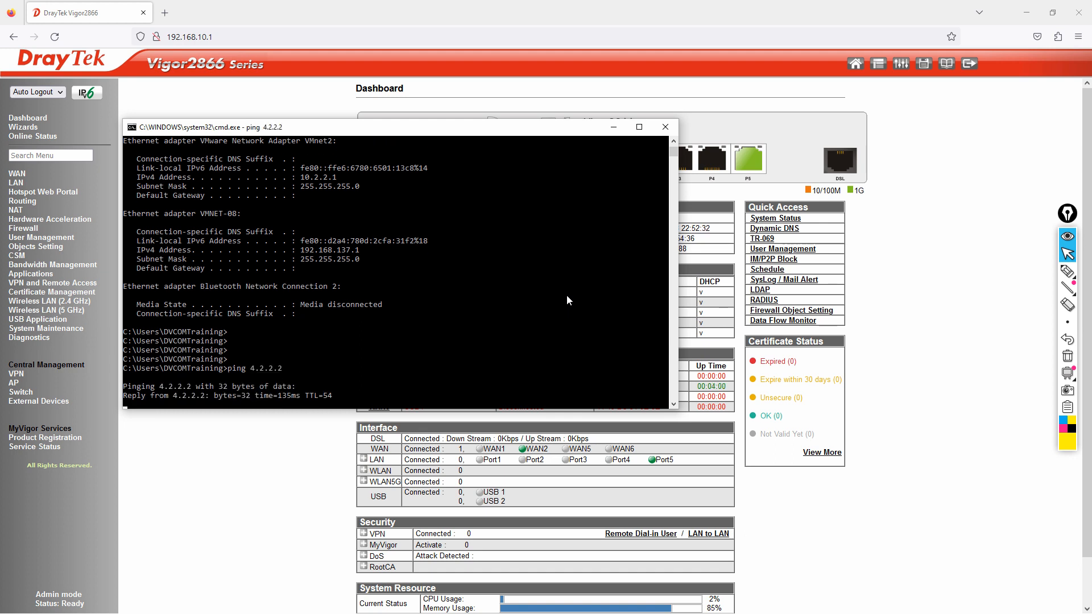
pyautogui.hotkey('ctrl', 'c')
pyautogui.write('ping www.google.com')
pyautogui.press('Return')
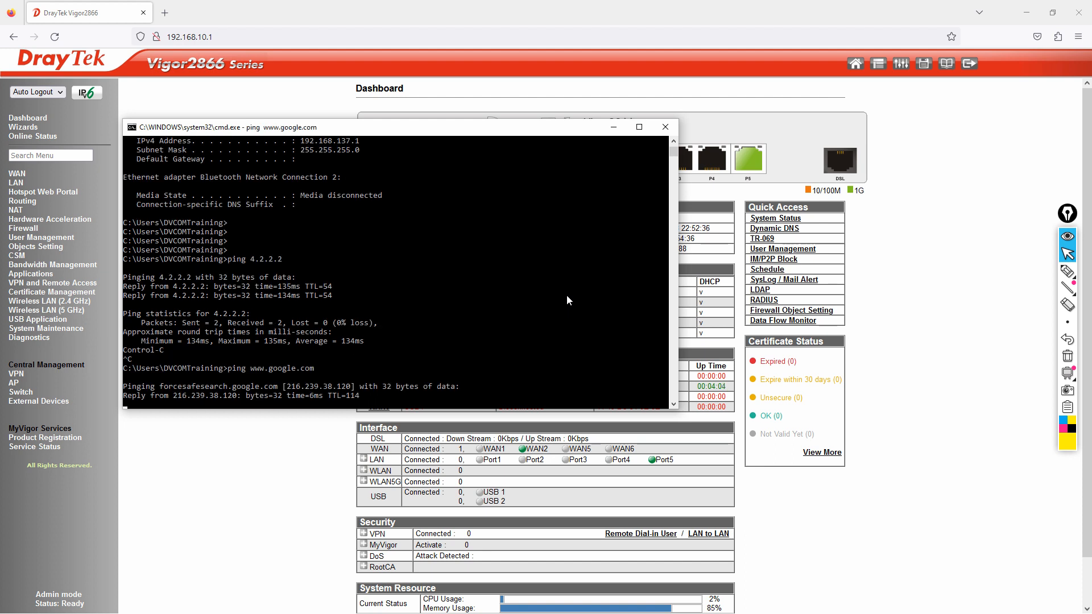
pyautogui.hotkey('ctrl', 'c')
# Step: Run nslookup google.com and highlight the answering DNS server 192.168.254.1
pyautogui.write('nslo')
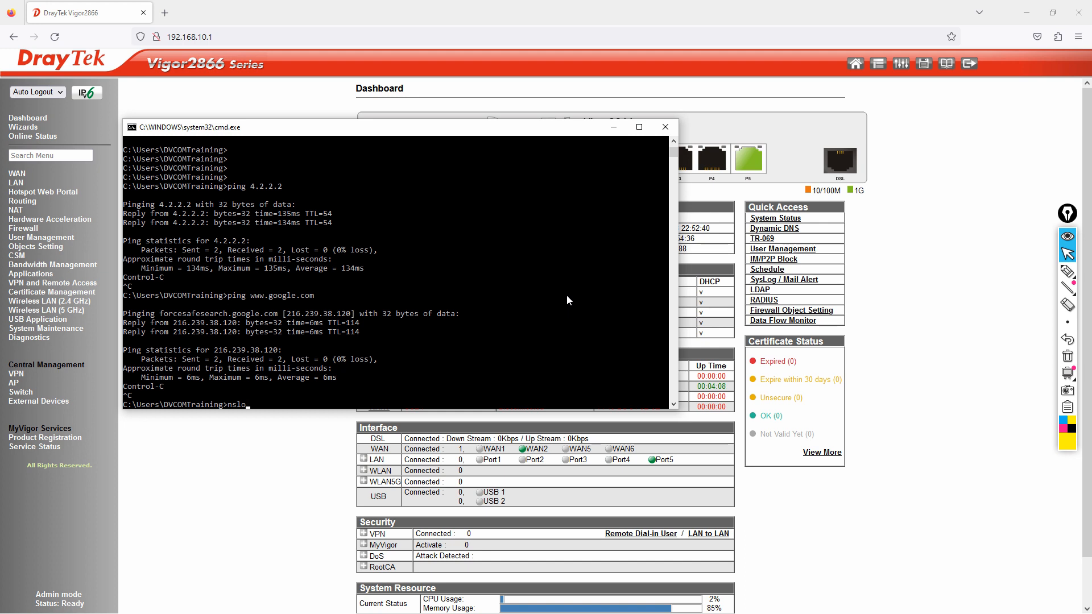
pyautogui.write('okup 4')
pyautogui.press('BackSpace')
pyautogui.write('g>nslookup google.com')
pyautogui.press('Return')
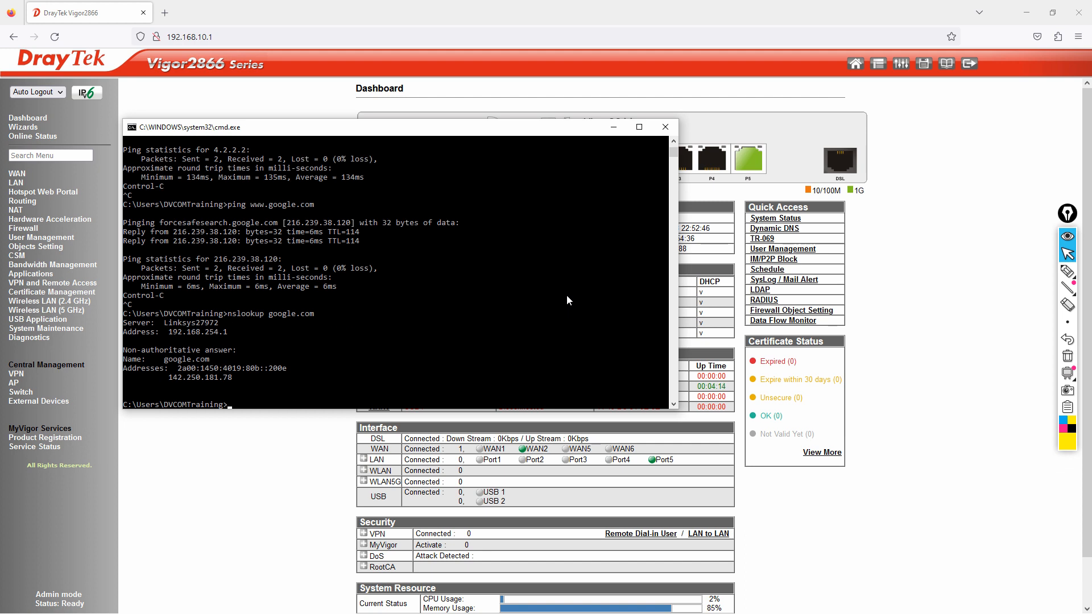
pyautogui.moveTo(169, 332); pyautogui.dragTo(231, 349)
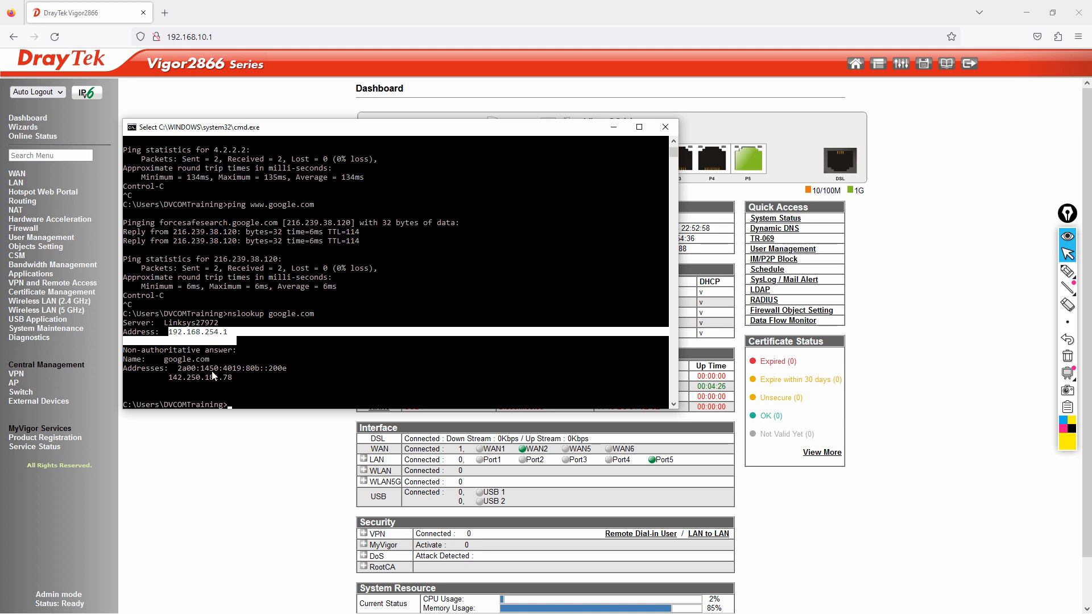
# Step: Run ipconfig /all, highlight DNS servers 192.168.254.1 and 8.8.4.4, then close the console
pyautogui.click(237, 373)
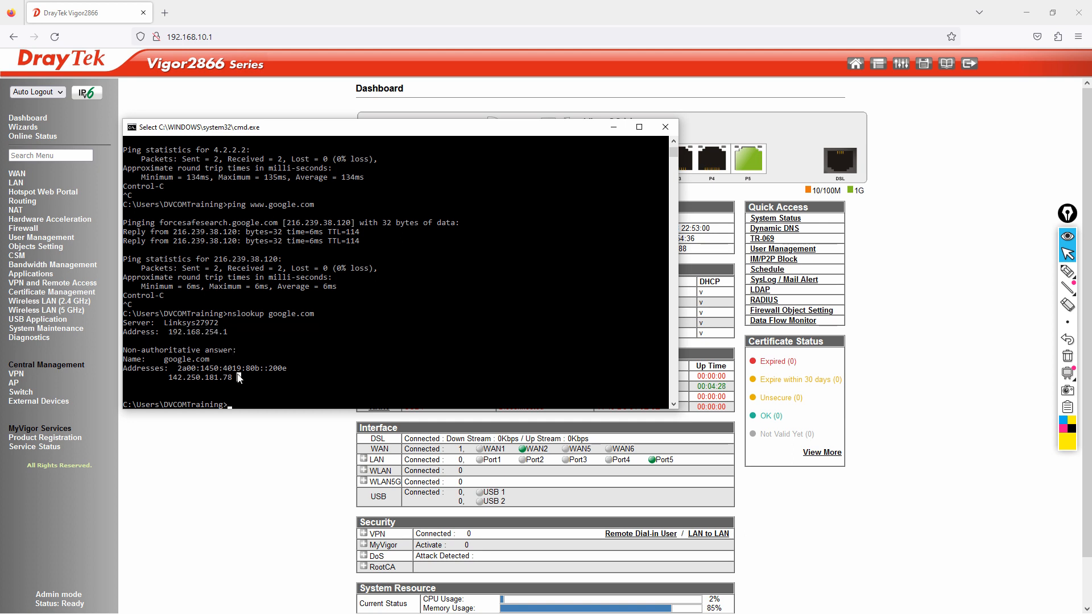
pyautogui.write('ipconfig /all')
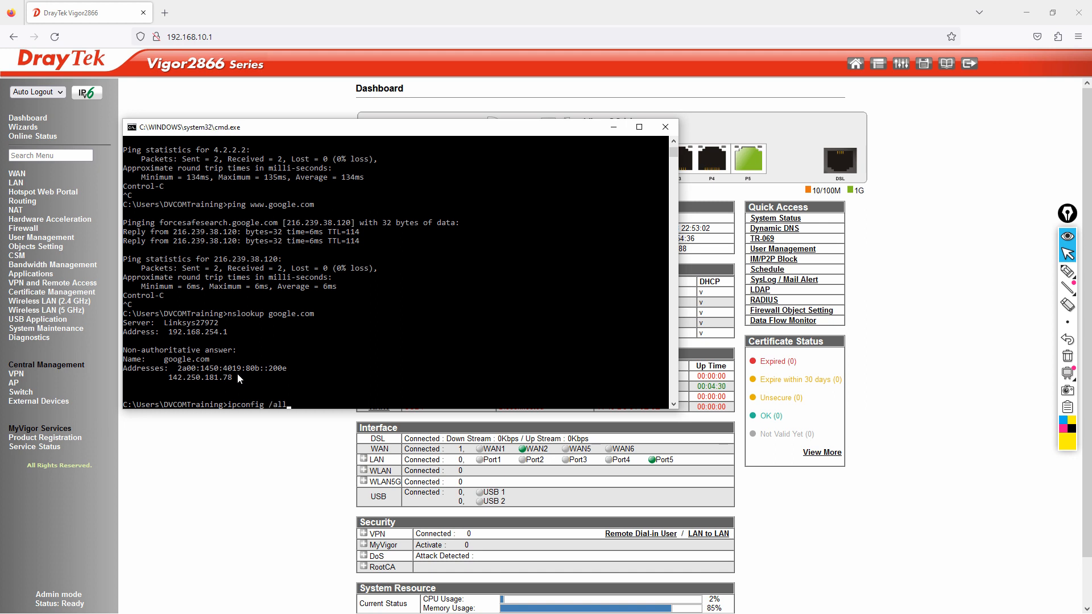
pyautogui.press('Return')
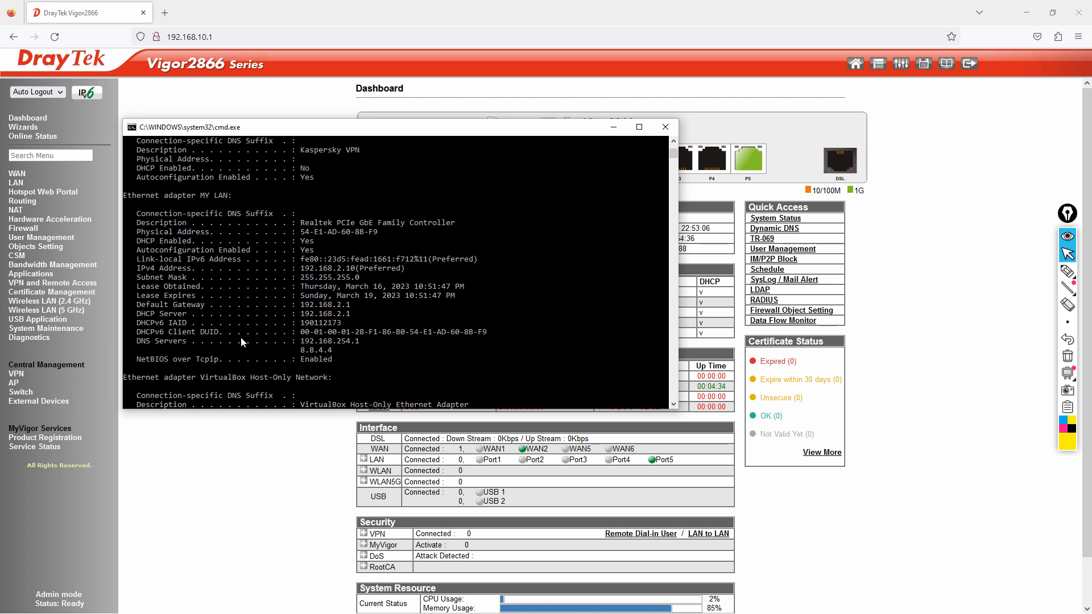
pyautogui.moveTo(141, 342); pyautogui.dragTo(350, 352)
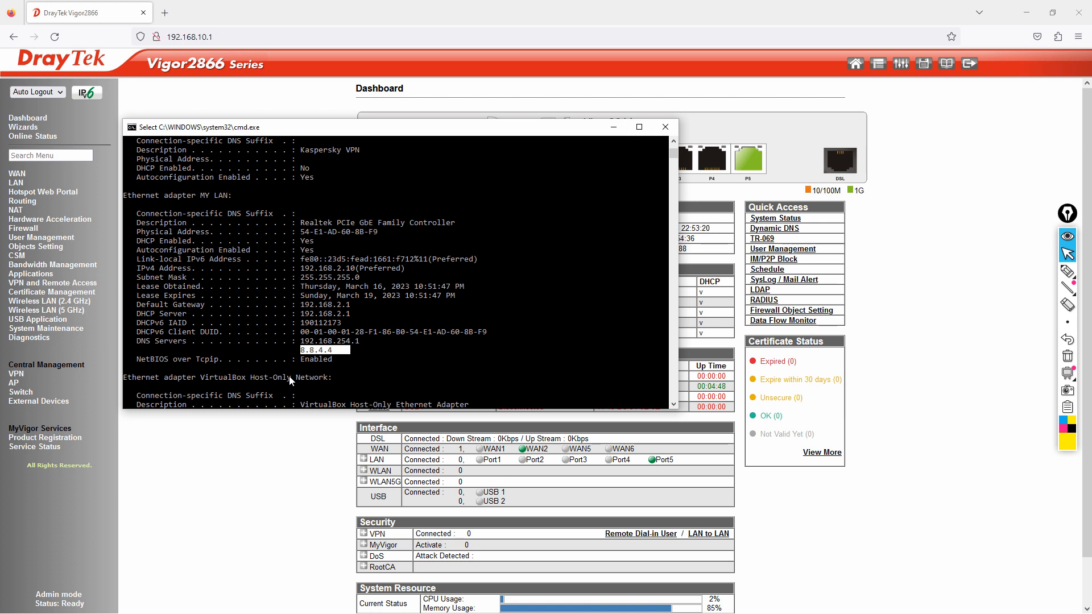
pyautogui.moveTo(297, 340); pyautogui.dragTo(353, 359)
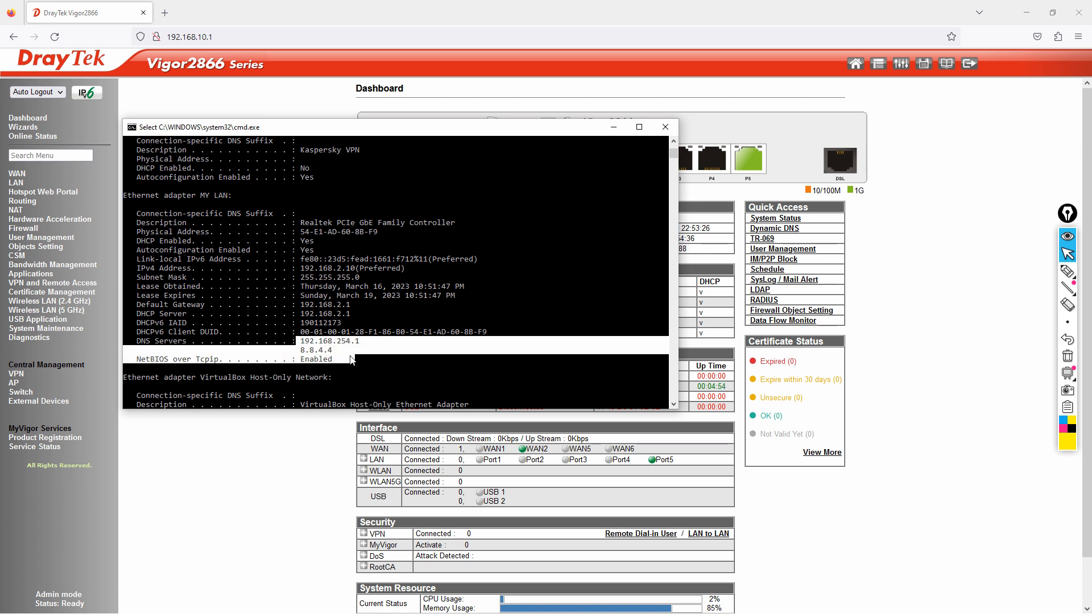
pyautogui.click(349, 359)
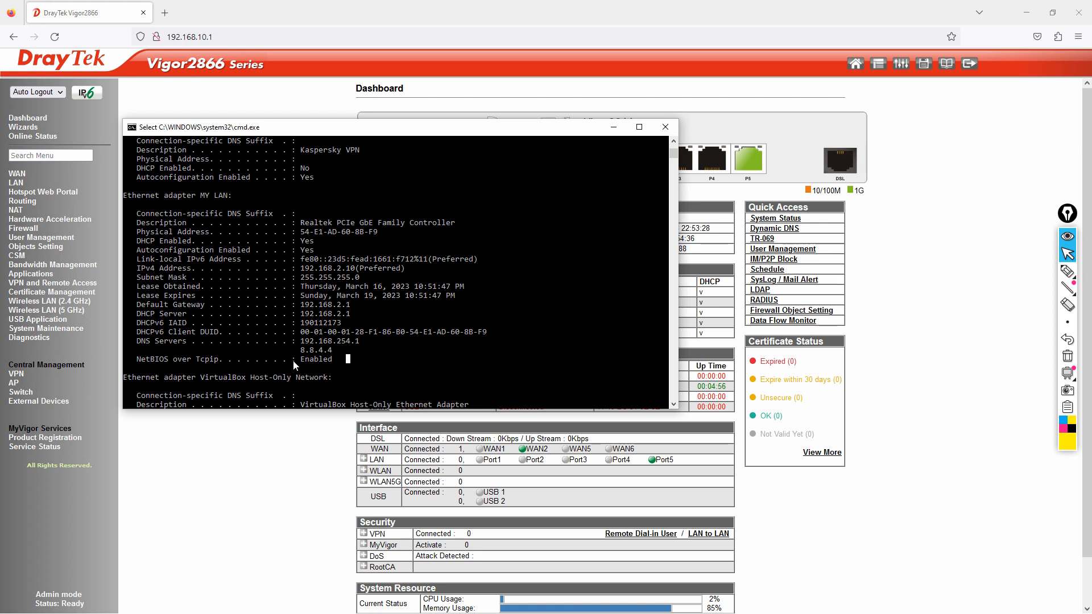
pyautogui.click(666, 127)
# Step: Open the LAN > VLAN page, then point the browser at the router's LAN2 address 192.168.2.1
pyautogui.click(16, 183)
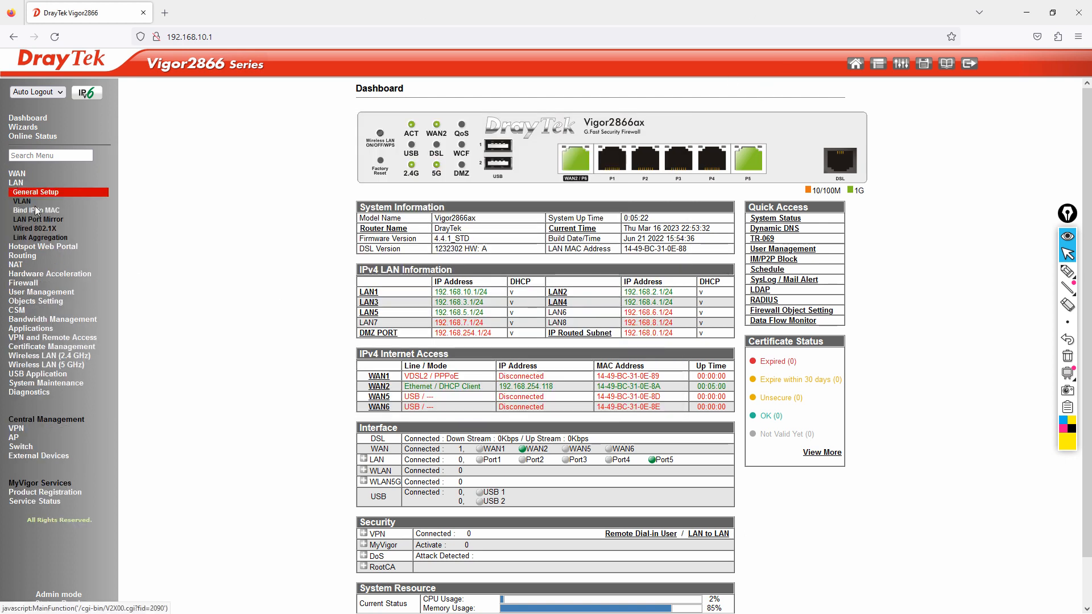
pyautogui.click(23, 202)
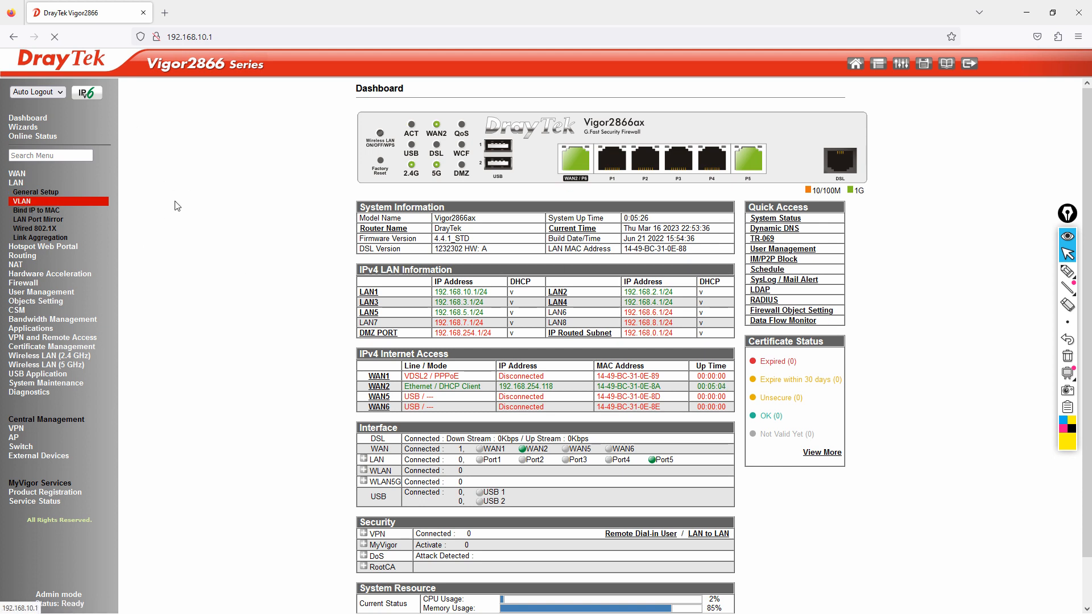
pyautogui.click(228, 38)
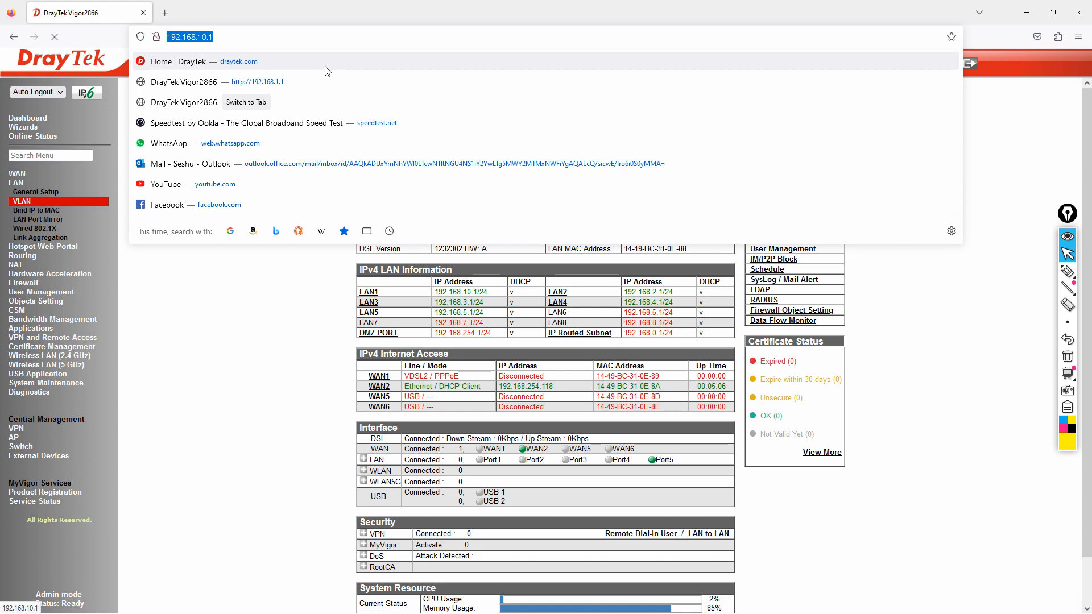
pyautogui.write('192.')
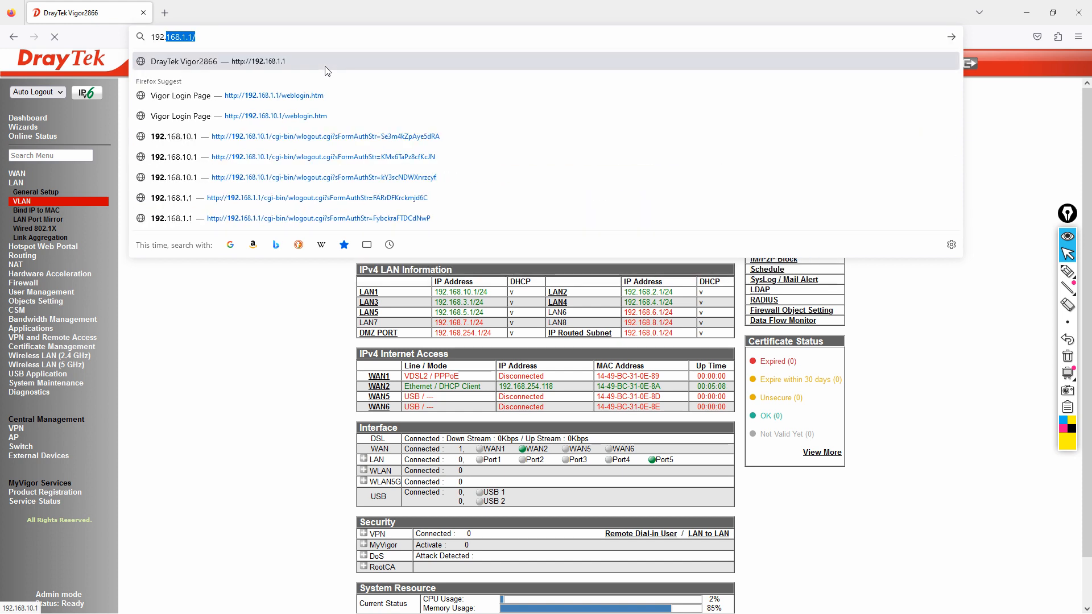
pyautogui.write('168.2.1')
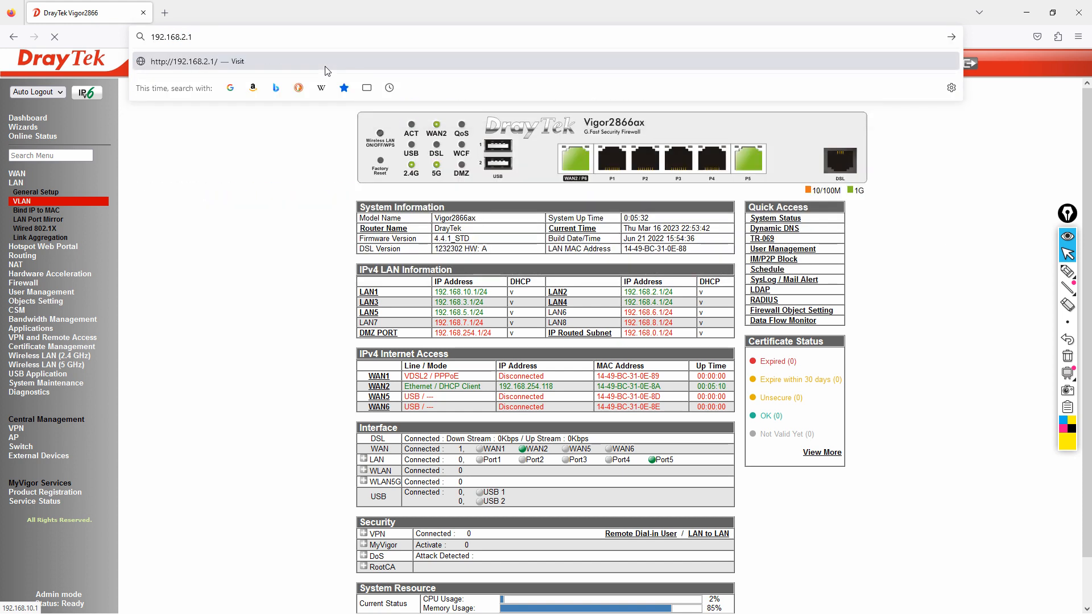
pyautogui.press('Return')
# Step: Sign in with the router's admin credentials and decline saving the login
pyautogui.write('admin')
pyautogui.press('Tab')
pyautogui.write('admin')
pyautogui.press('Return')
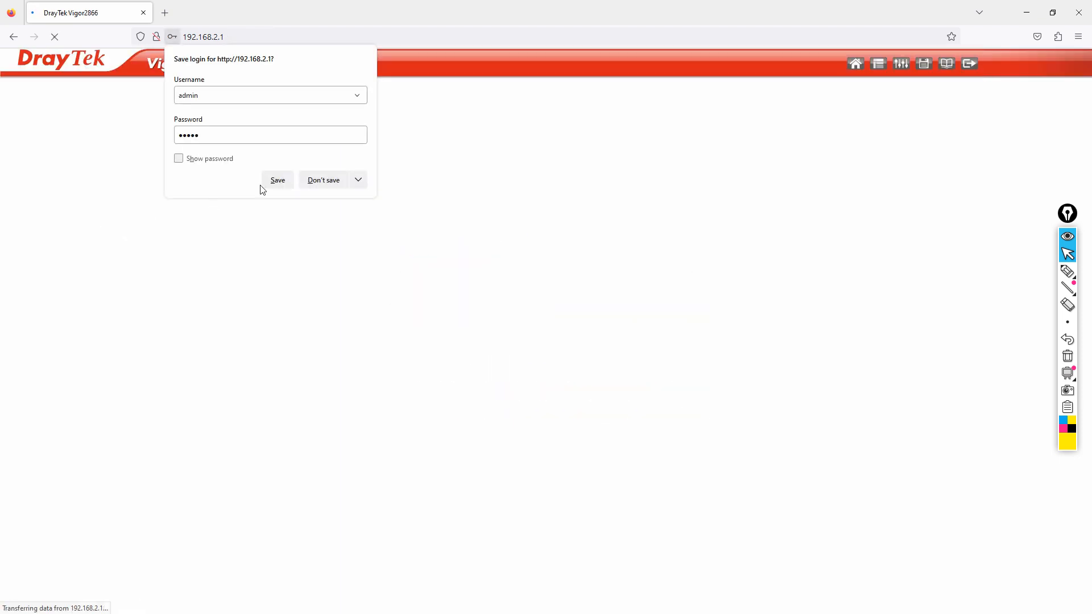
pyautogui.click(319, 180)
pyautogui.click(640, 352)
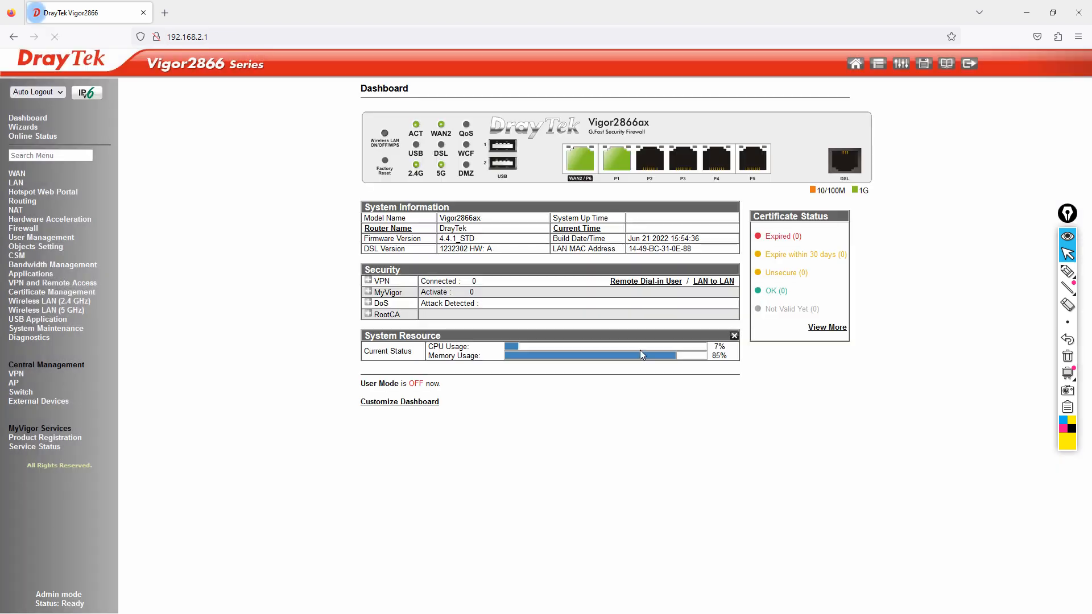
pyautogui.click(16, 183)
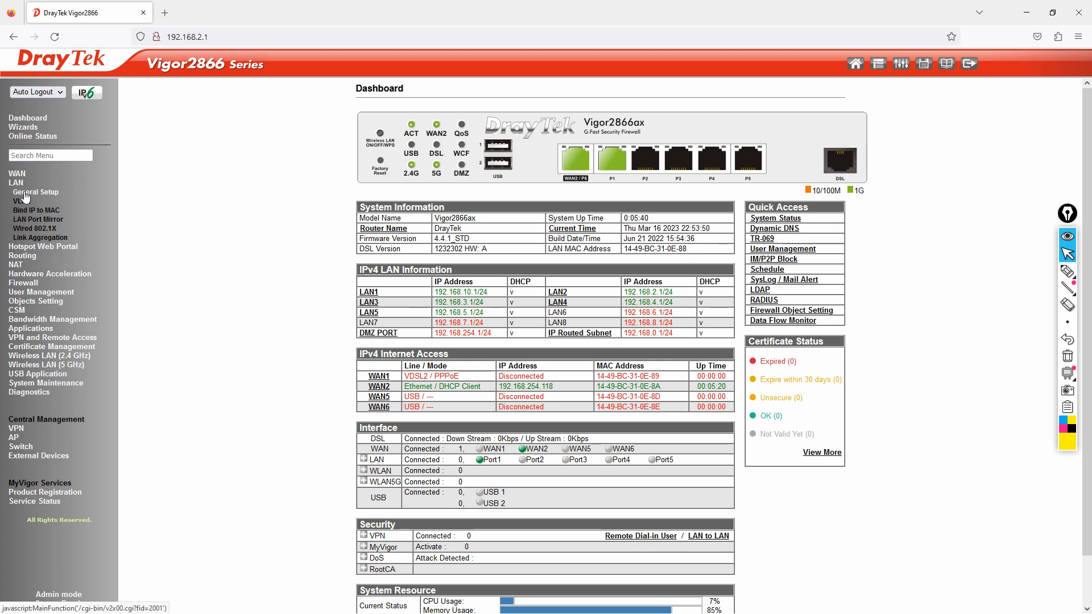
pyautogui.click(25, 193)
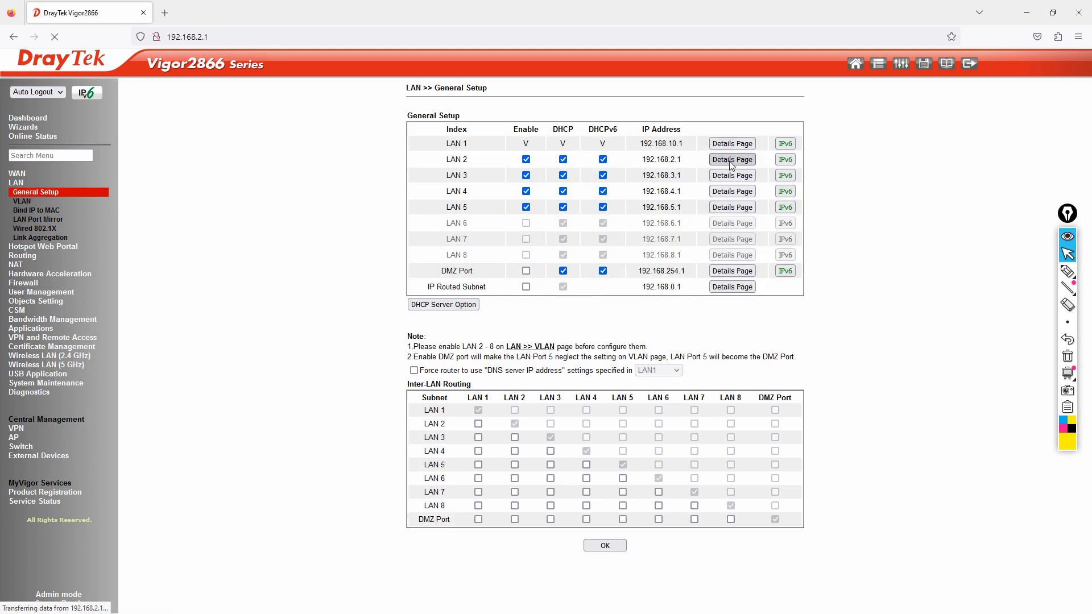
pyautogui.click(732, 160)
pyautogui.click(734, 251)
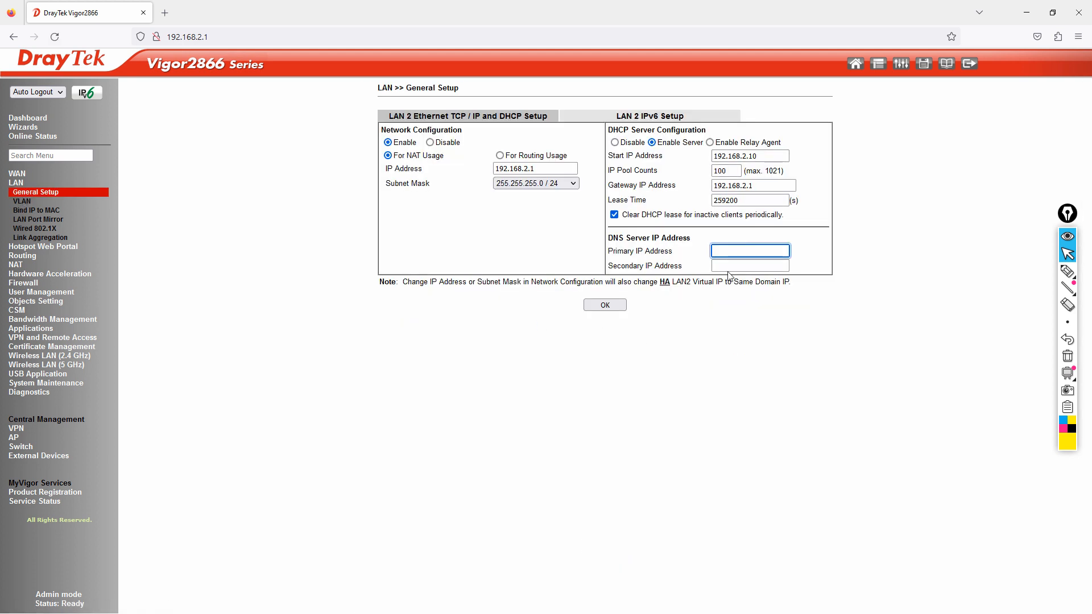
pyautogui.click(21, 203)
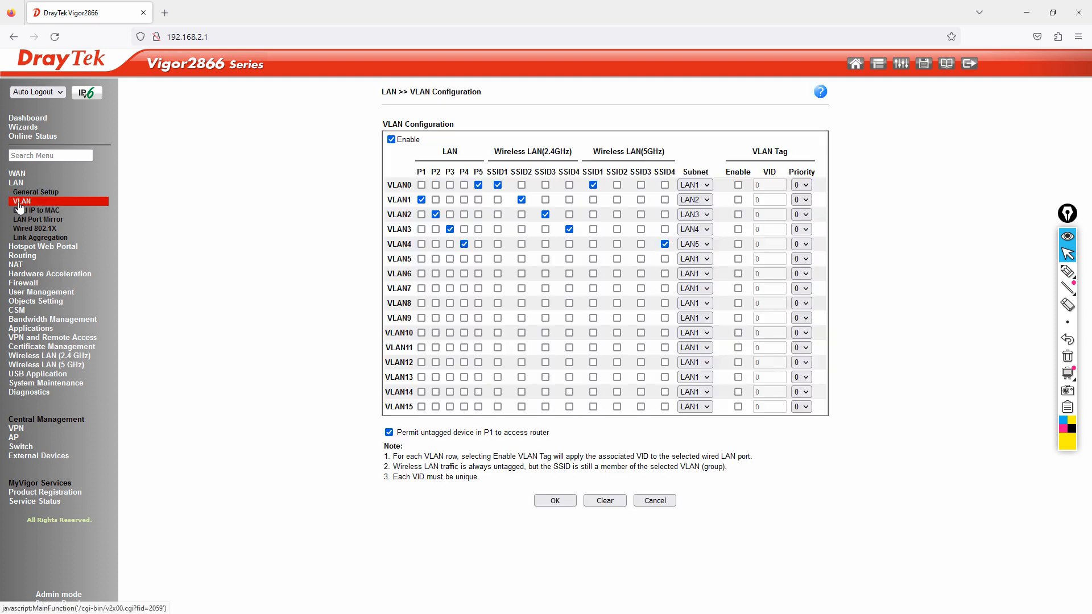
pyautogui.click(23, 193)
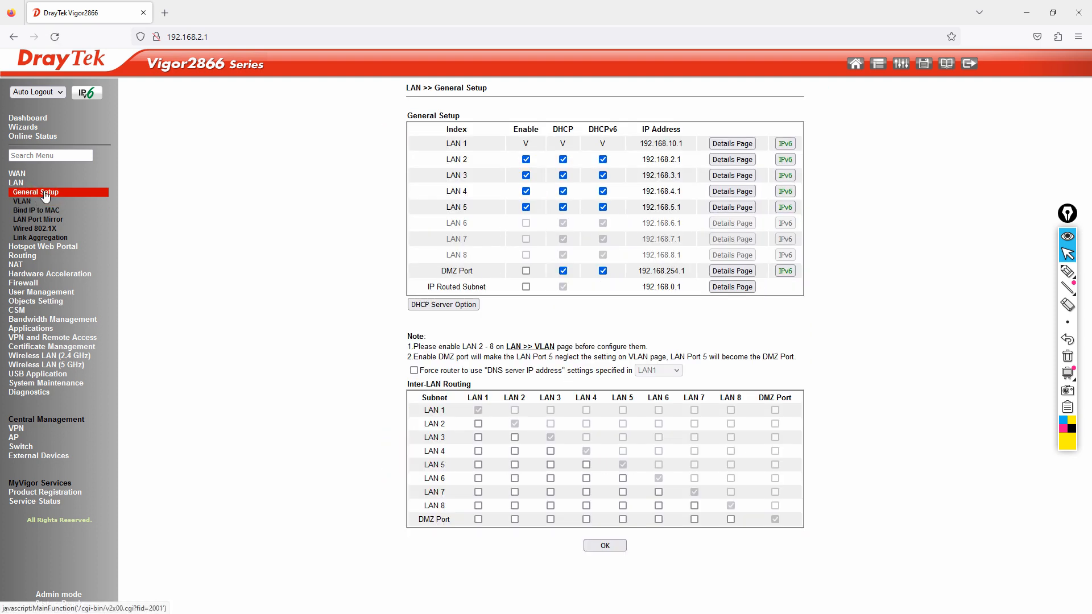
pyautogui.hotkey('alt', 'Tab')
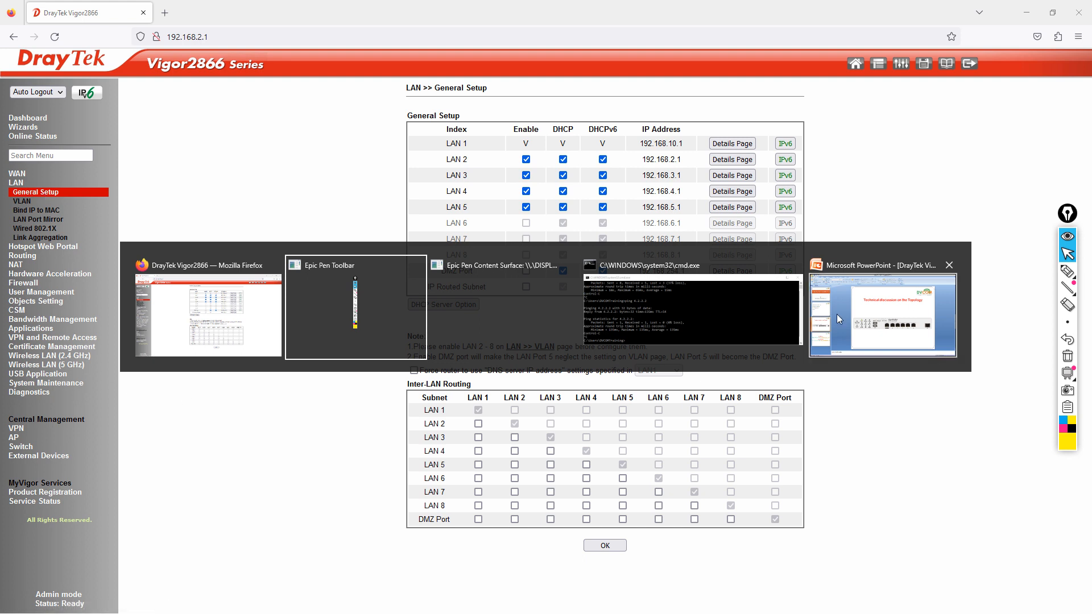
pyautogui.click(194, 336)
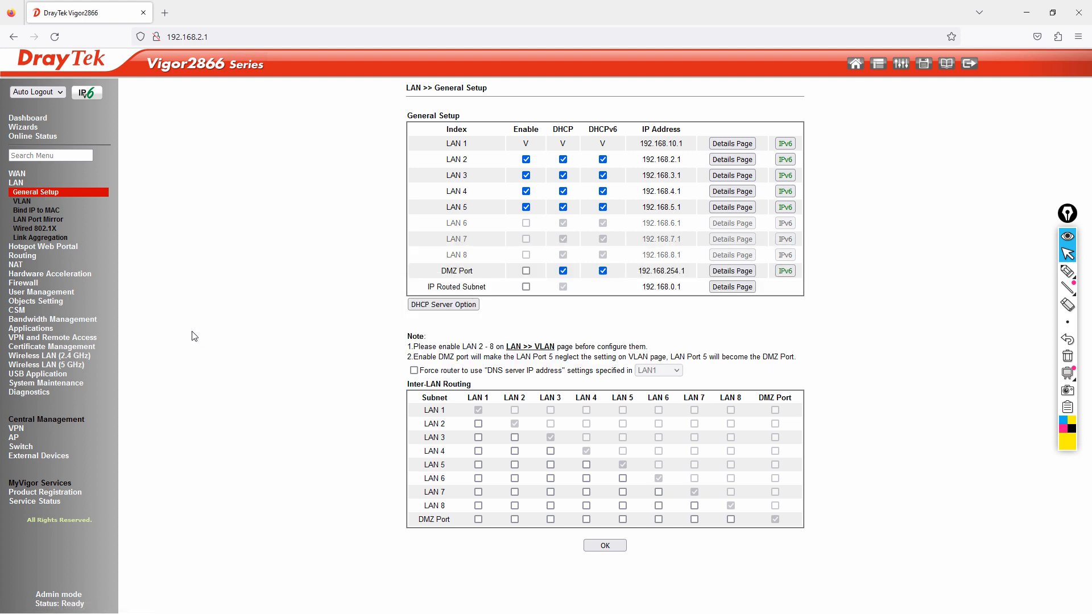
pyautogui.click(30, 118)
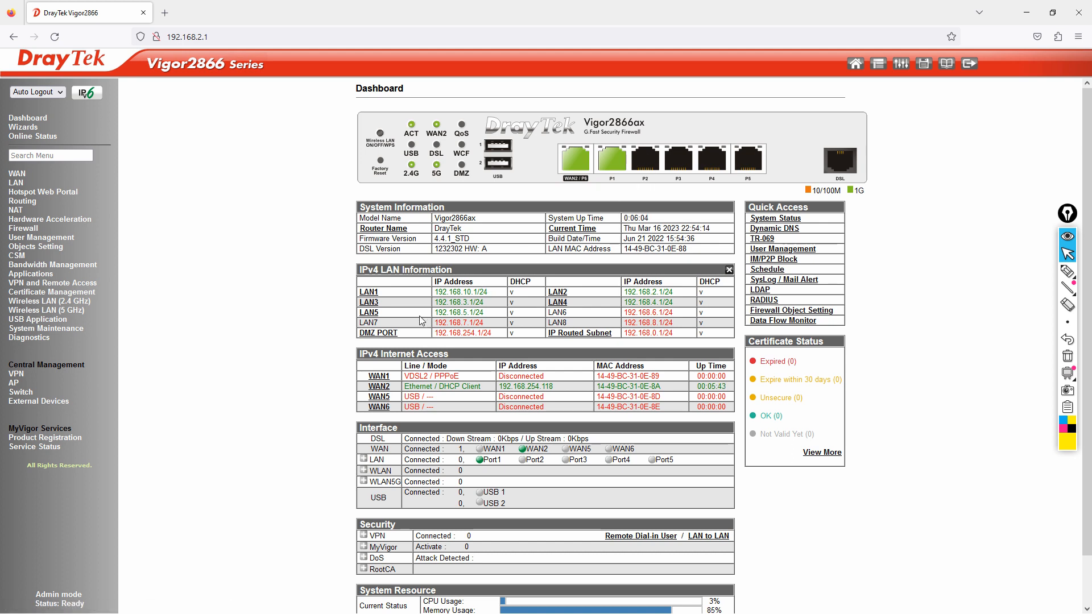
pyautogui.moveTo(434, 302); pyautogui.dragTo(493, 311)
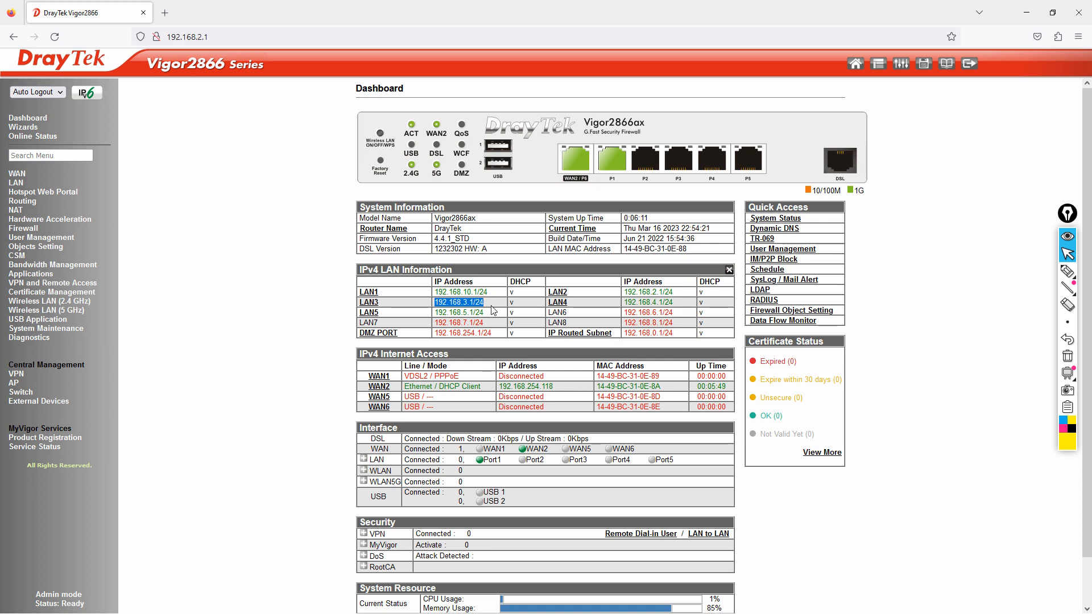
pyautogui.click(492, 306)
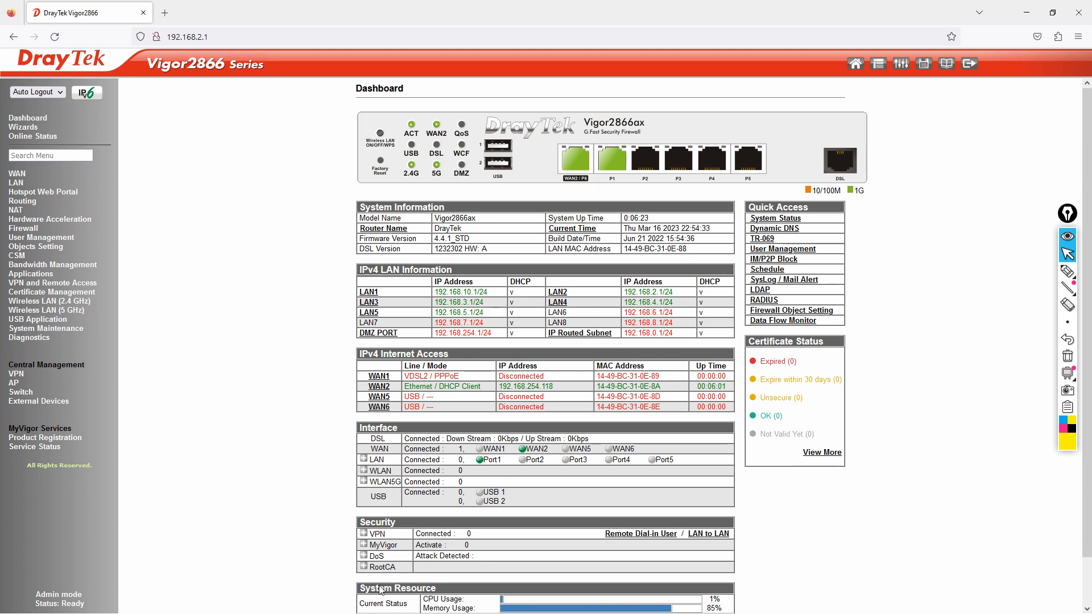
# Step: In Command Prompt, run ipconfig and highlight the new 192.168.3.10 address
pyautogui.hotkey('alt', 'Tab')
pyautogui.hotkey('alt', 'Tab')
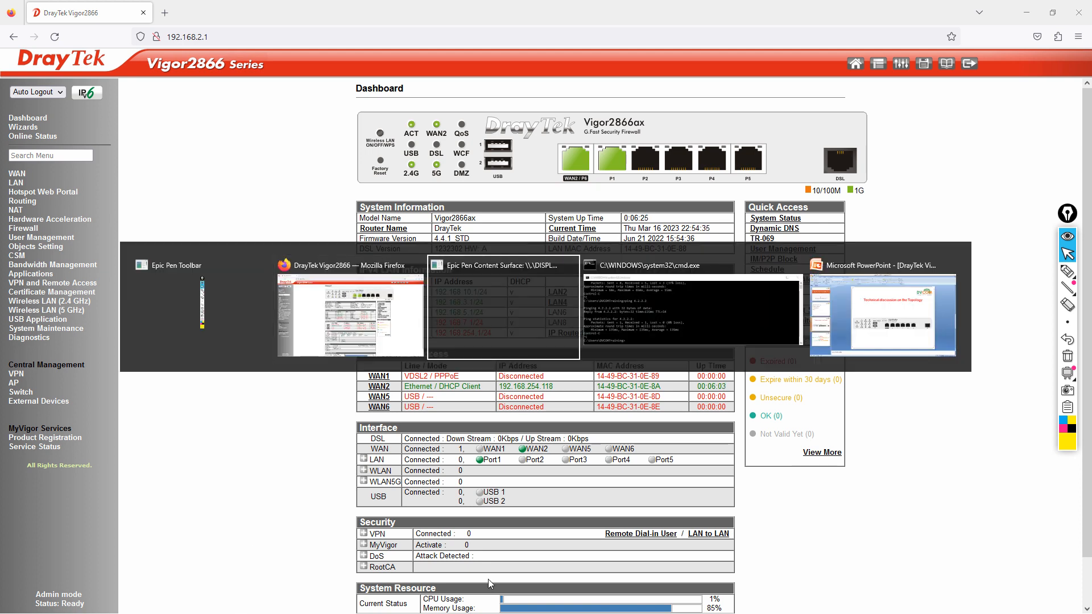
pyautogui.write('ipconfig')
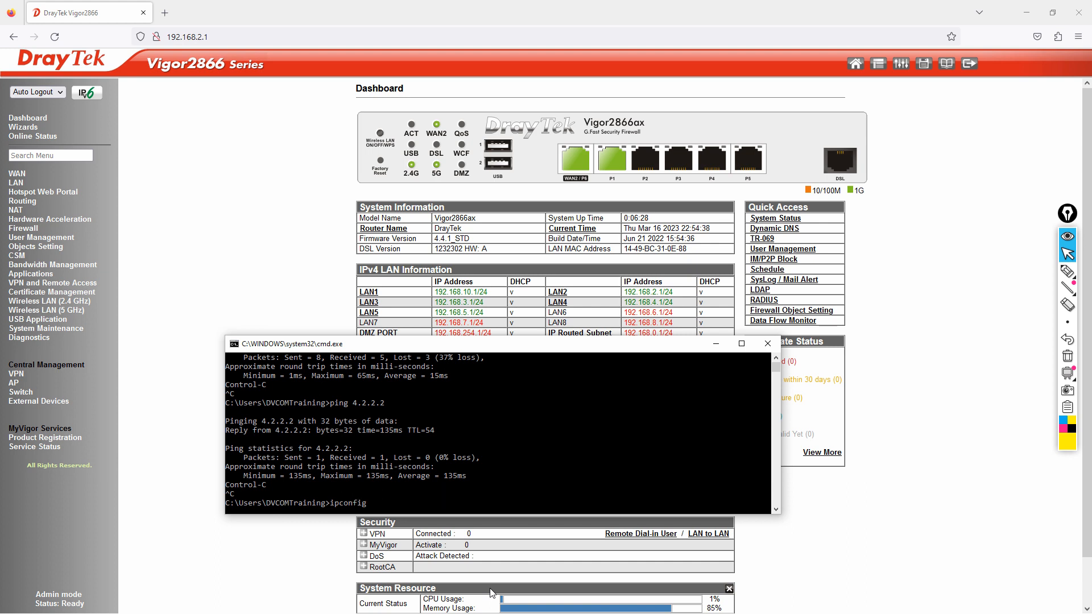
pyautogui.press('Return')
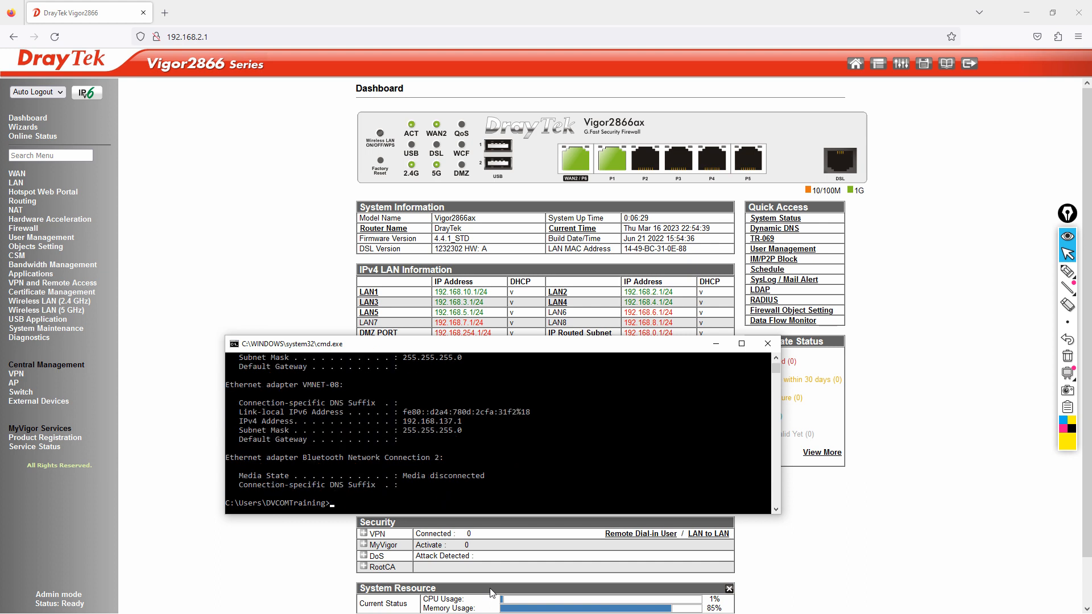
pyautogui.scroll(3, 405, 494)
pyautogui.scroll(5, 405, 483)
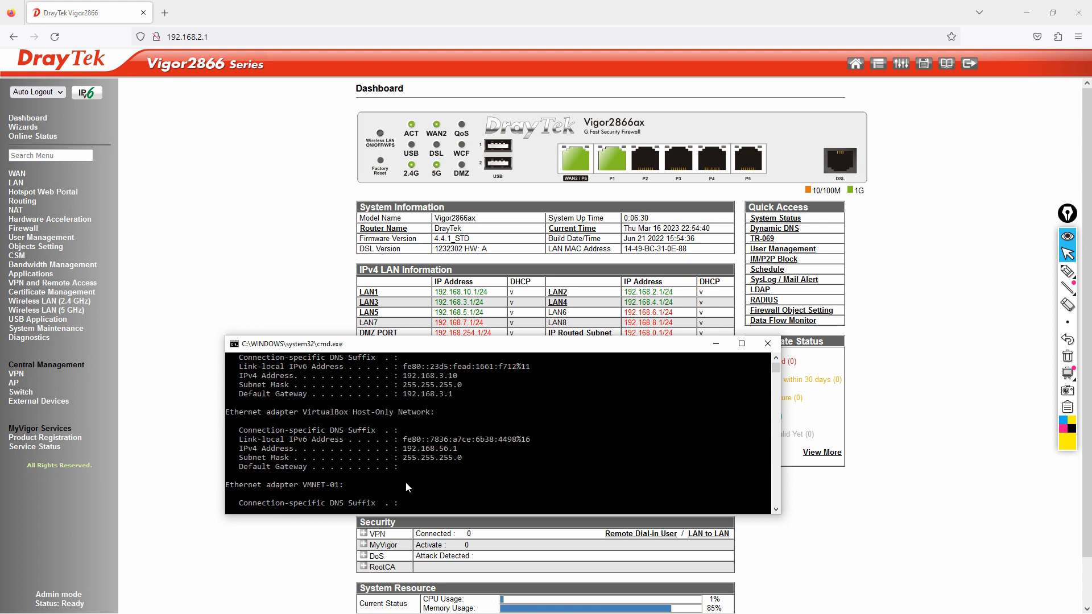
pyautogui.moveTo(405, 431); pyautogui.dragTo(465, 432)
pyautogui.scroll(-6, 449, 472)
pyautogui.scroll(-5, 449, 468)
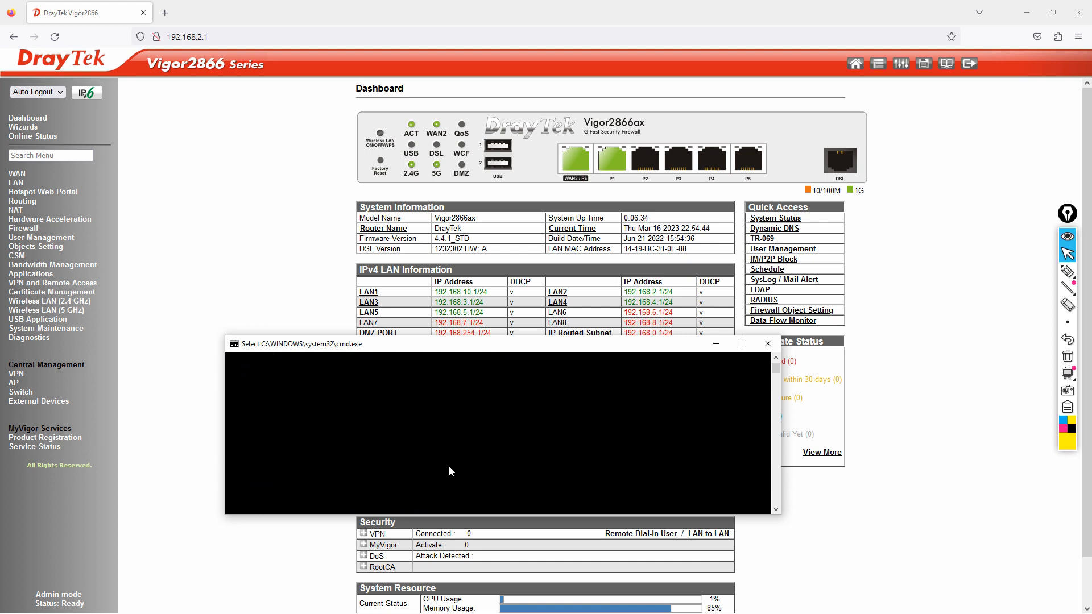
pyautogui.scroll(3, 450, 468)
# Step: Ping 4.2.2.2 to confirm replies at 0% loss, then go back to the router page
pyautogui.write('ping 4.2.2.2')
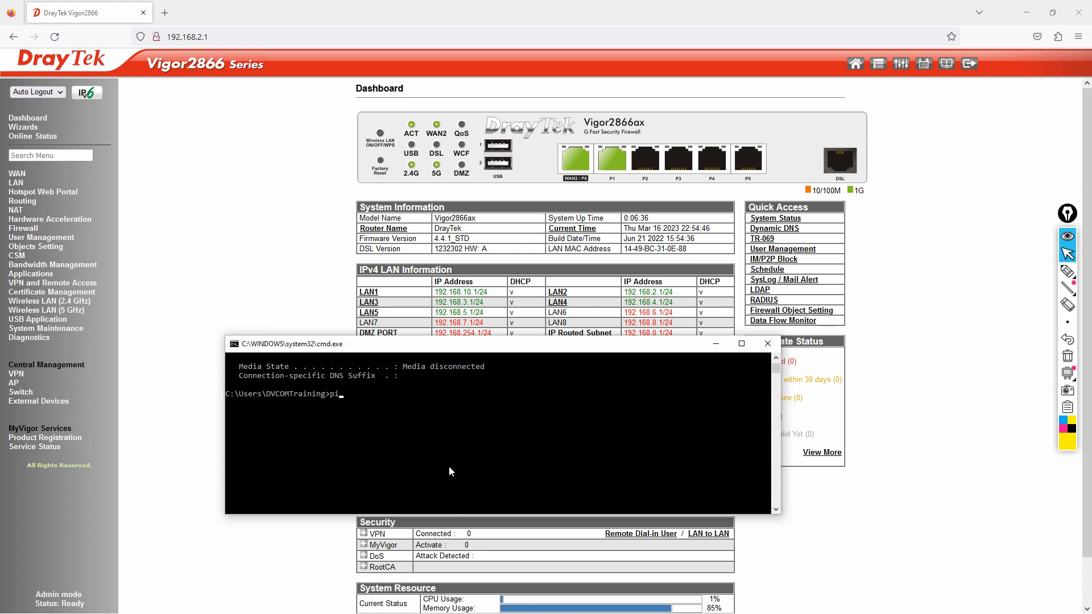
pyautogui.press('Return')
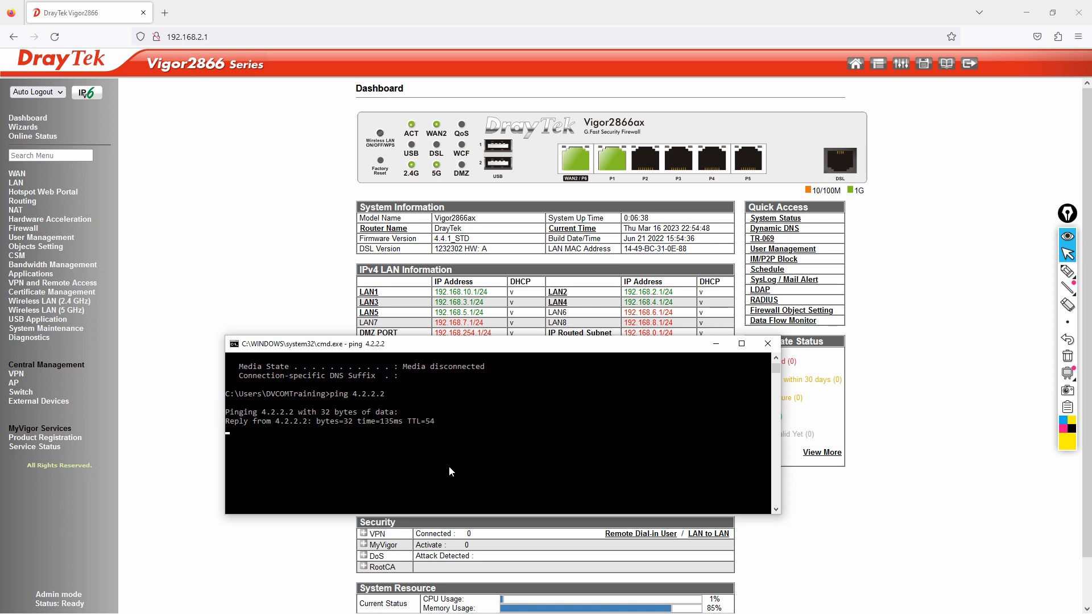
pyautogui.hotkey('ctrl', 'c')
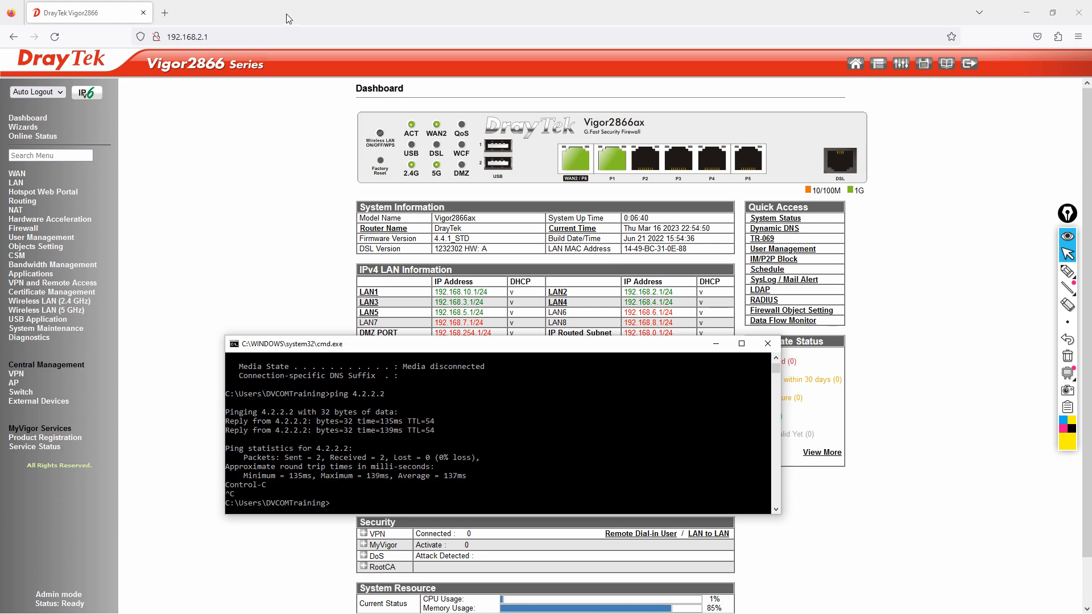
pyautogui.click(208, 37)
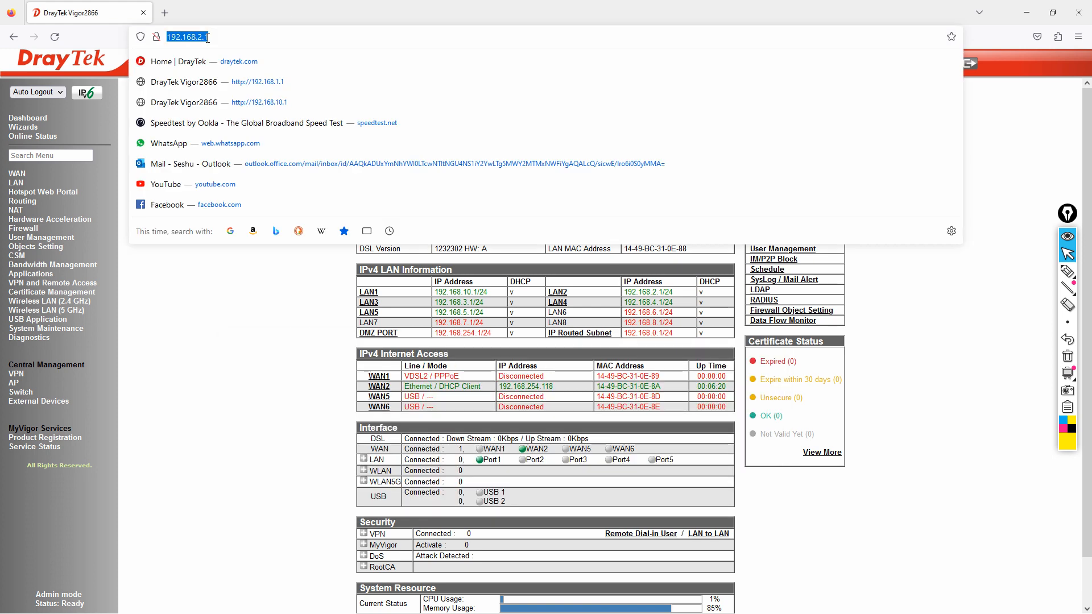
# Step: Point the browser at the router's LAN3 address 192.168.3.1
pyautogui.click(195, 285)
pyautogui.click(52, 38)
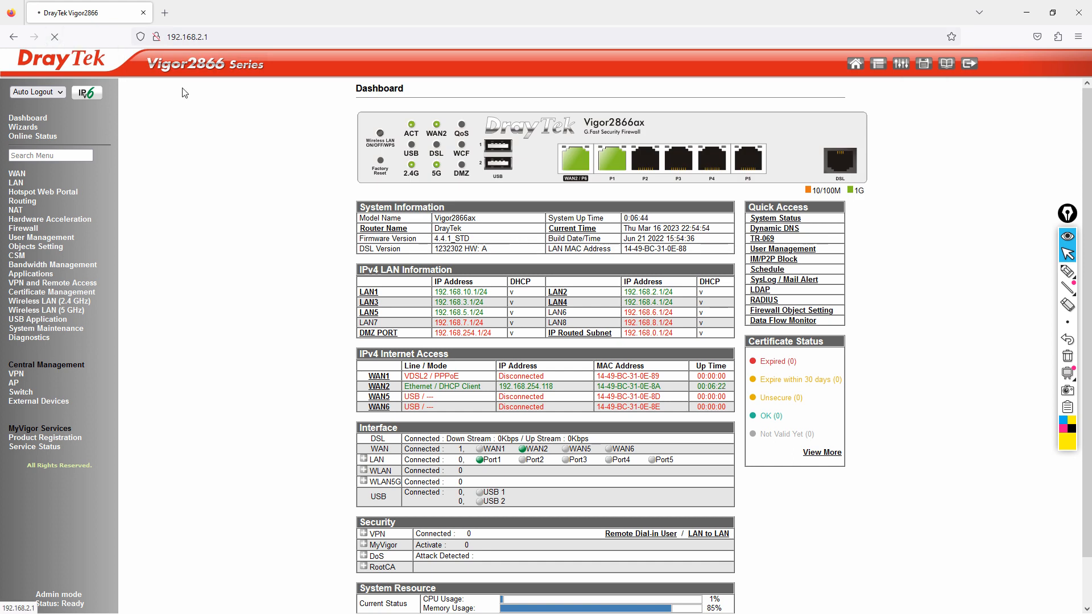
pyautogui.click(246, 39)
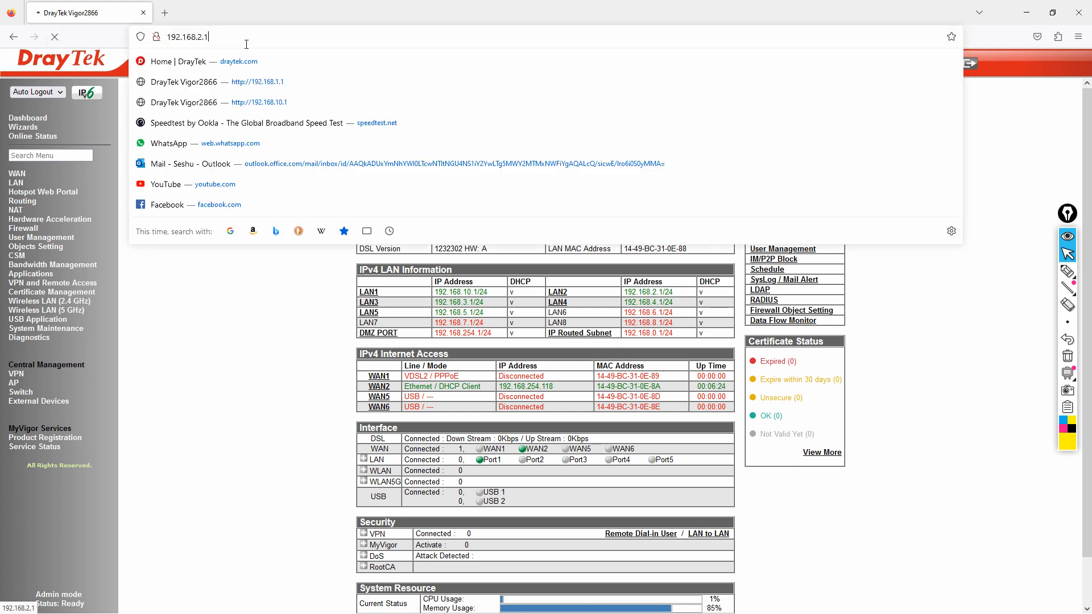
pyautogui.press('BackSpace')
pyautogui.press('BackSpace')
pyautogui.press('BackSpace')
pyautogui.write('3.1')
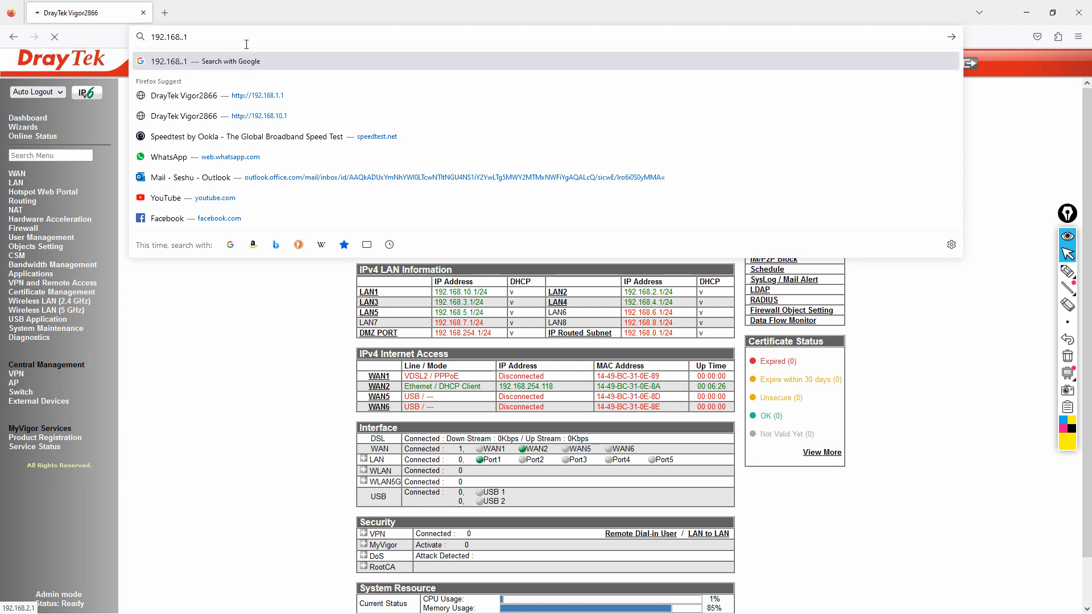
pyautogui.press('Return')
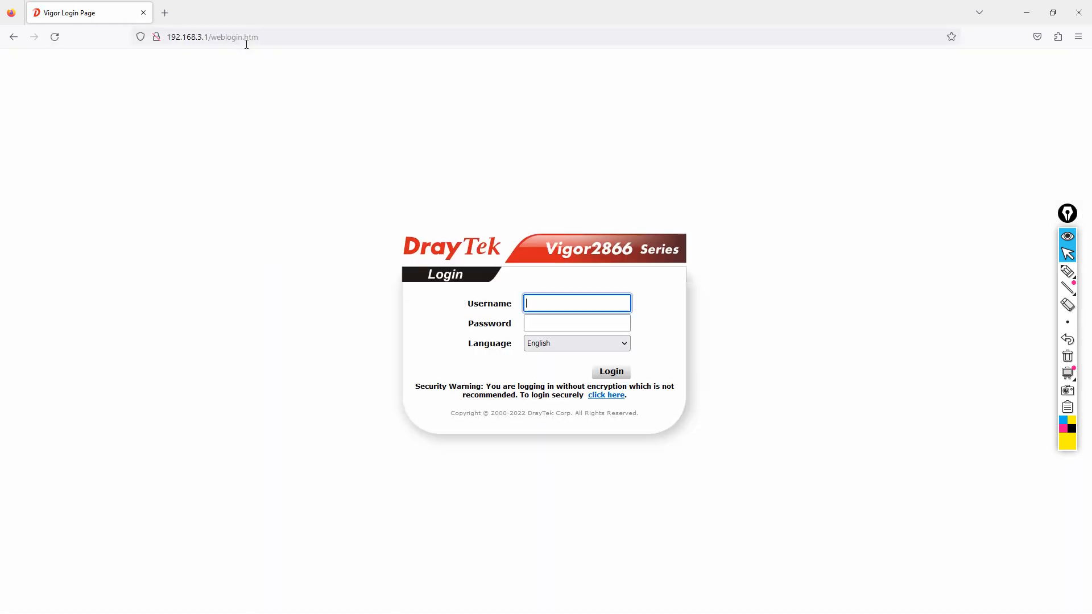
# Step: Log in with the admin credentials, decline saving them, and acknowledge the default-password warning
pyautogui.write('admin')
pyautogui.press('Tab')
pyautogui.write('admin')
pyautogui.press('Return')
pyautogui.click(324, 180)
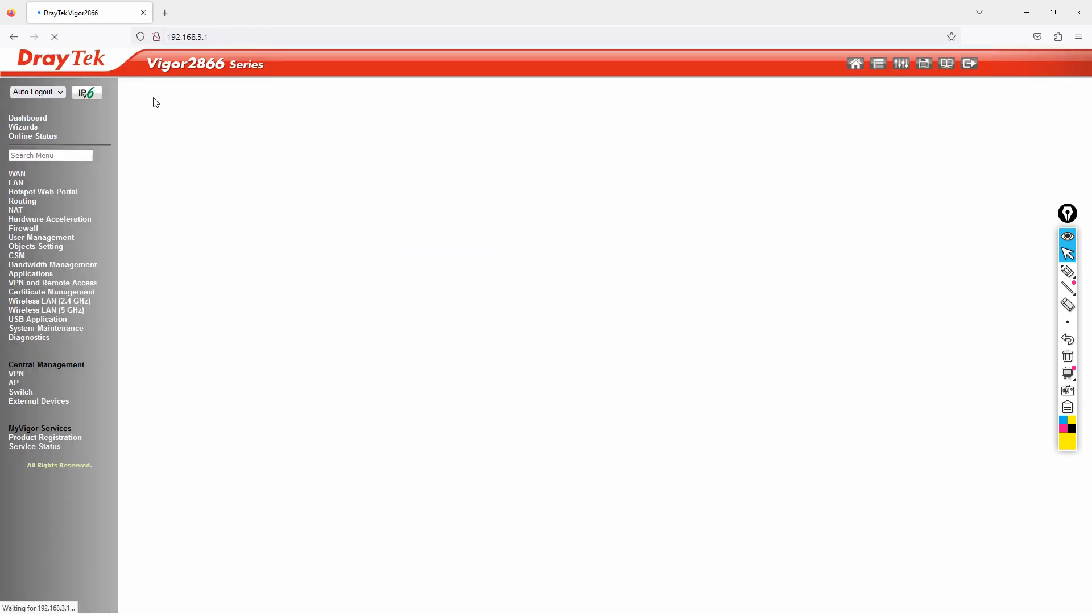
pyautogui.click(640, 355)
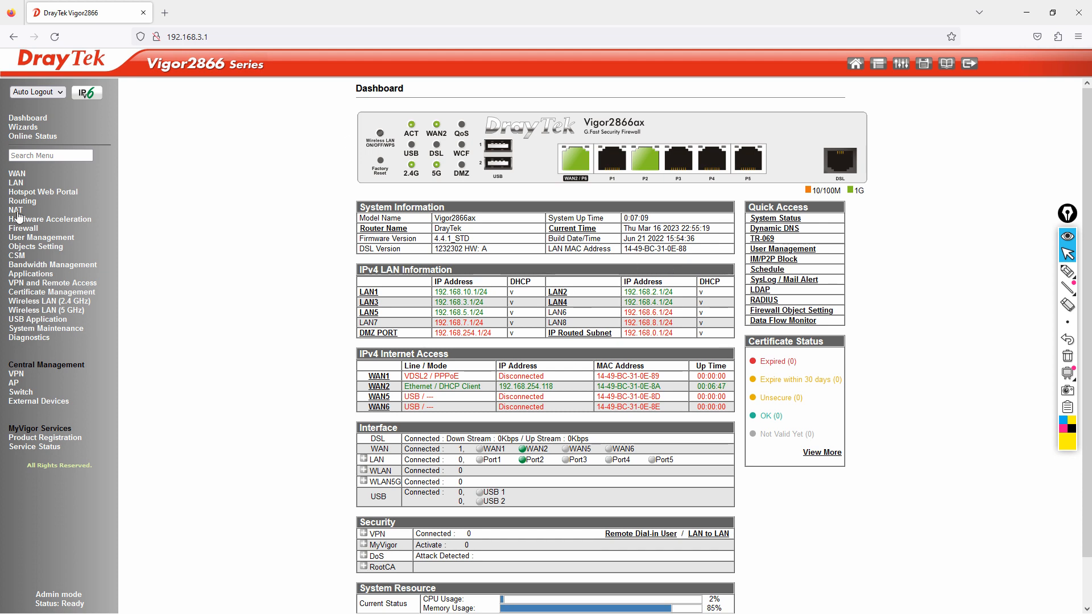
pyautogui.click(64, 302)
pyautogui.click(37, 312)
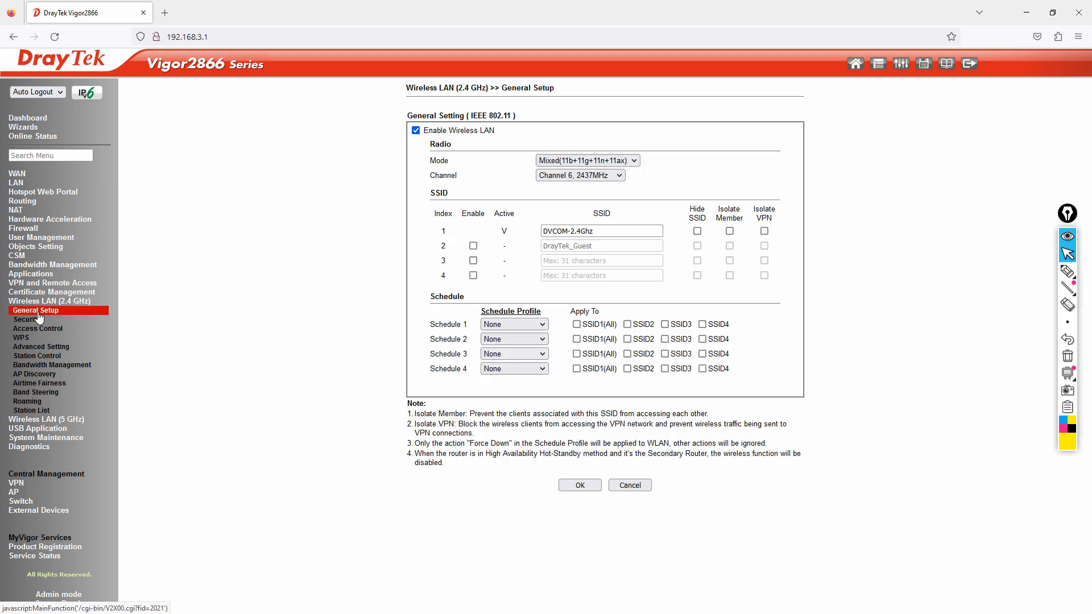
pyautogui.click(472, 248)
pyautogui.moveTo(623, 246); pyautogui.dragTo(319, 223)
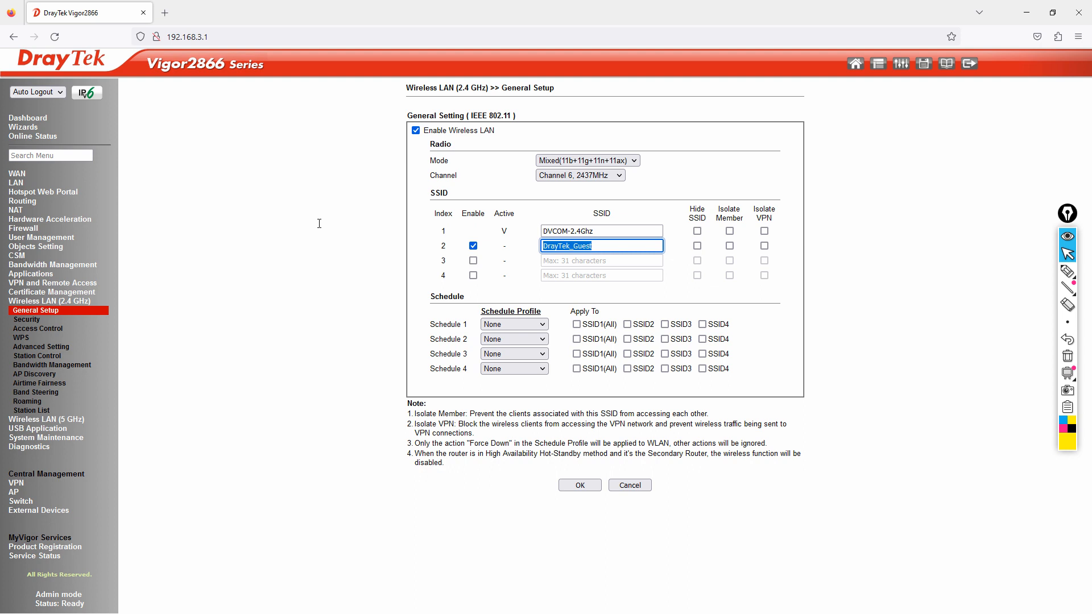
pyautogui.write('LAN2-SUBNET')
pyautogui.click(627, 339)
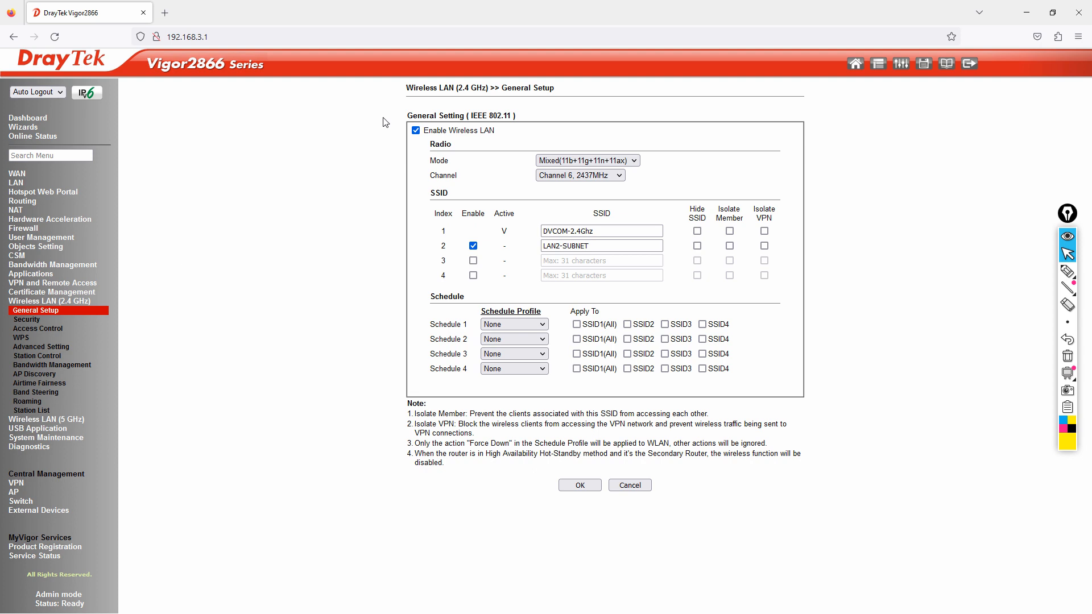
pyautogui.doubleClick(432, 297)
pyautogui.click(1063, 420)
pyautogui.click(1068, 272)
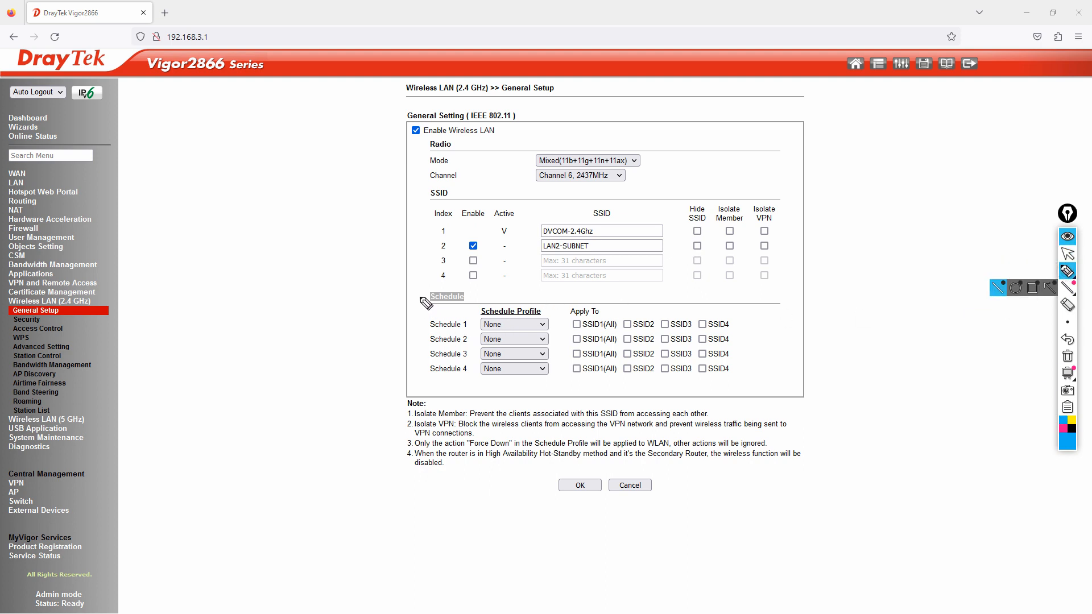
pyautogui.moveTo(419, 293); pyautogui.dragTo(493, 289)
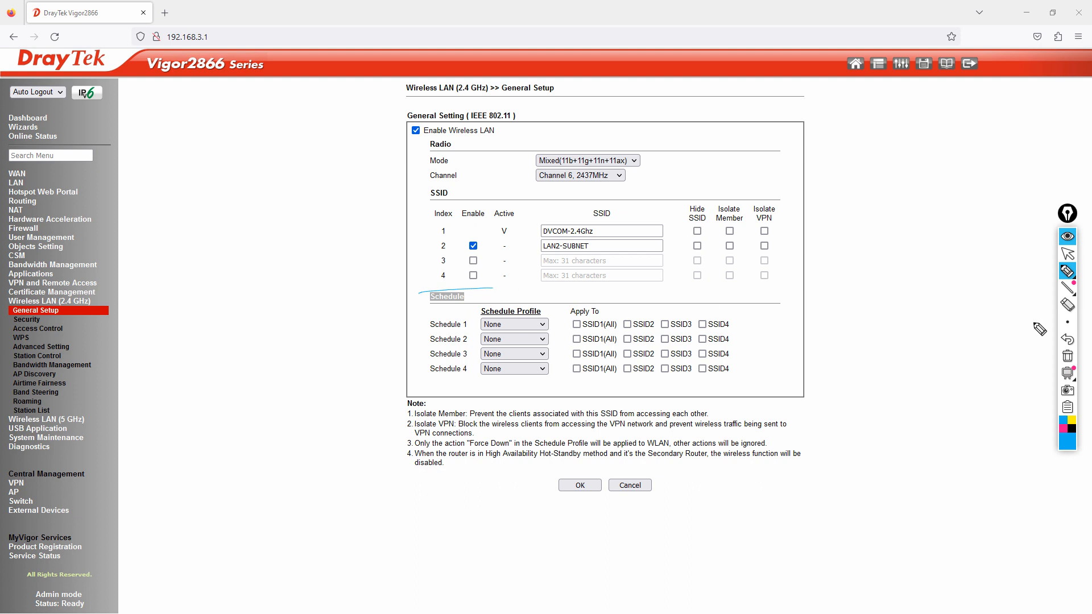
pyautogui.moveTo(1065, 321)
pyautogui.click(1001, 324)
pyautogui.moveTo(418, 292)
pyautogui.mouseDown()
pyautogui.moveTo(615, 281)
pyautogui.moveTo(742, 301)
pyautogui.moveTo(760, 376)
pyautogui.moveTo(469, 407)
pyautogui.moveTo(408, 357)
pyautogui.moveTo(412, 300)
pyautogui.mouseUp()
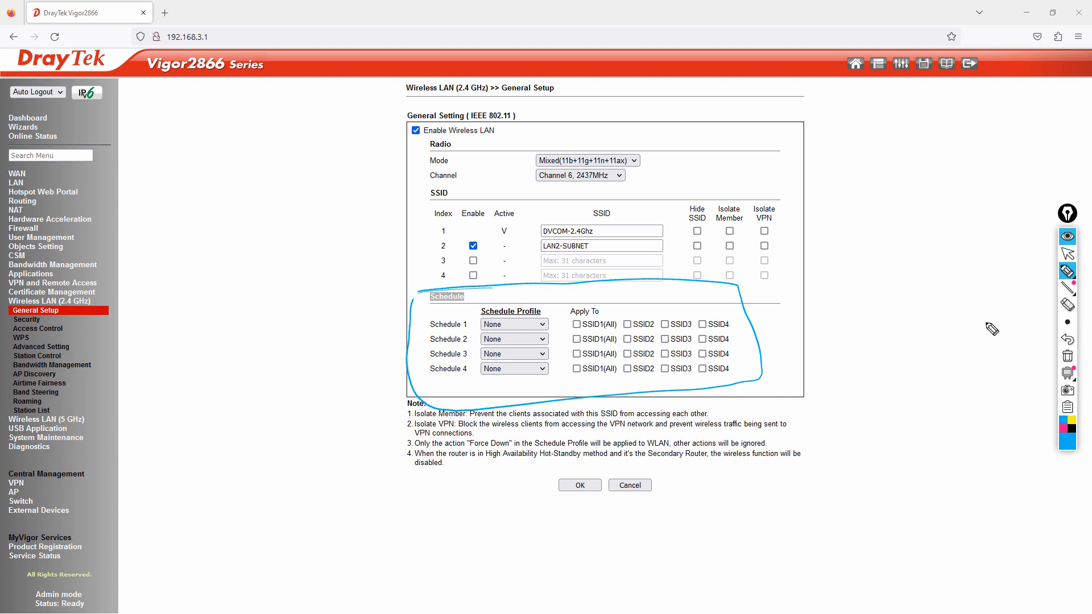
pyautogui.click(1068, 358)
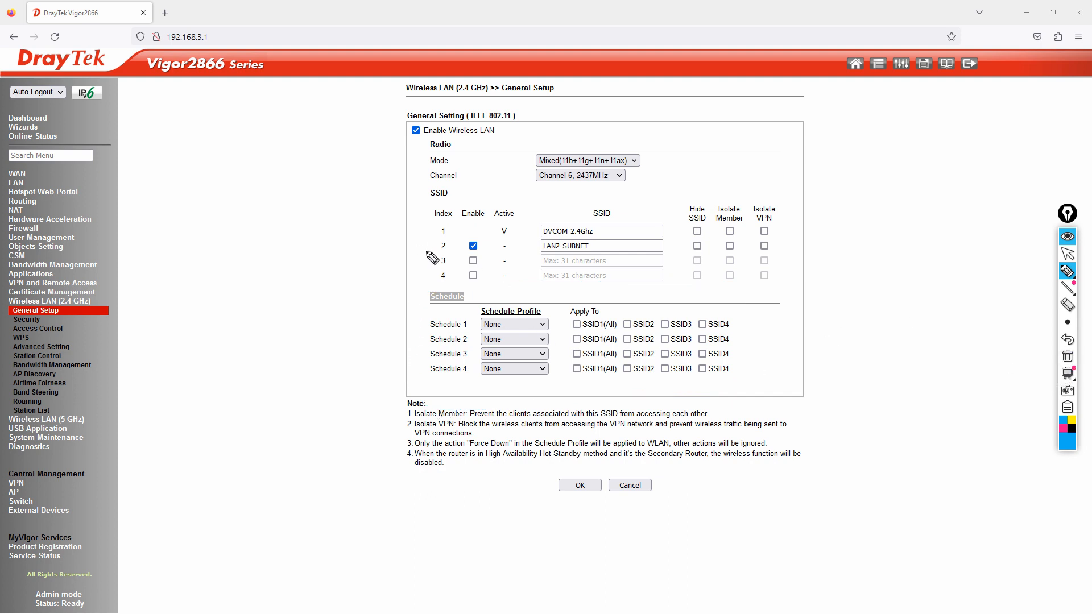
pyautogui.moveTo(449, 188)
pyautogui.mouseDown()
pyautogui.moveTo(448, 203)
pyautogui.moveTo(428, 189)
pyautogui.mouseUp()
pyautogui.moveTo(447, 237)
pyautogui.mouseDown()
pyautogui.moveTo(449, 251)
pyautogui.moveTo(443, 235)
pyautogui.mouseUp()
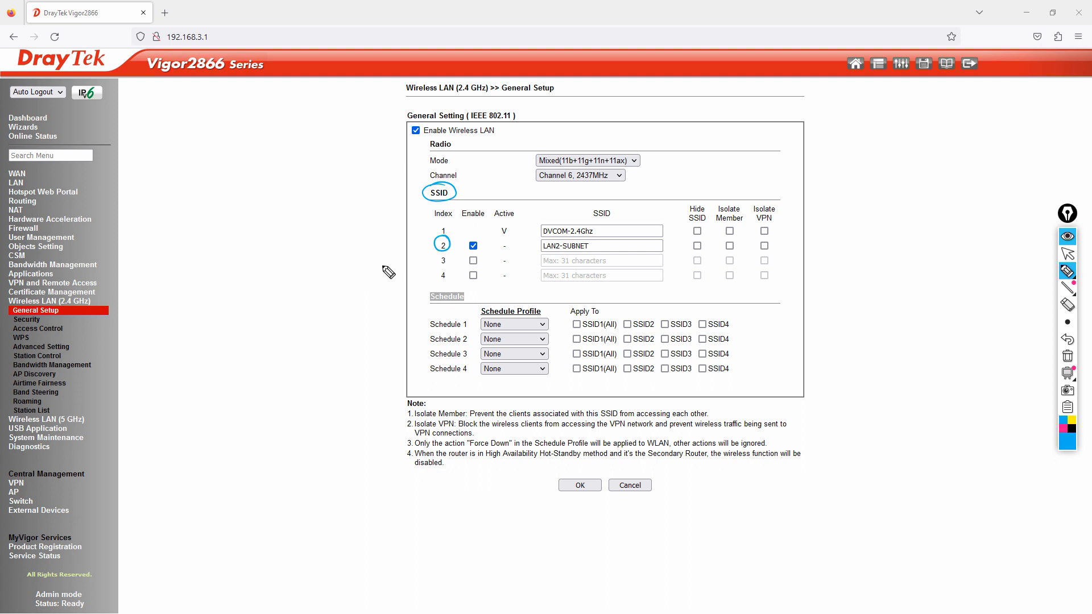
pyautogui.moveTo(433, 245); pyautogui.dragTo(368, 269)
pyautogui.moveTo(272, 277); pyautogui.dragTo(345, 256)
pyautogui.moveTo(275, 298)
pyautogui.mouseDown()
pyautogui.moveTo(345, 257)
pyautogui.moveTo(332, 271)
pyautogui.mouseUp()
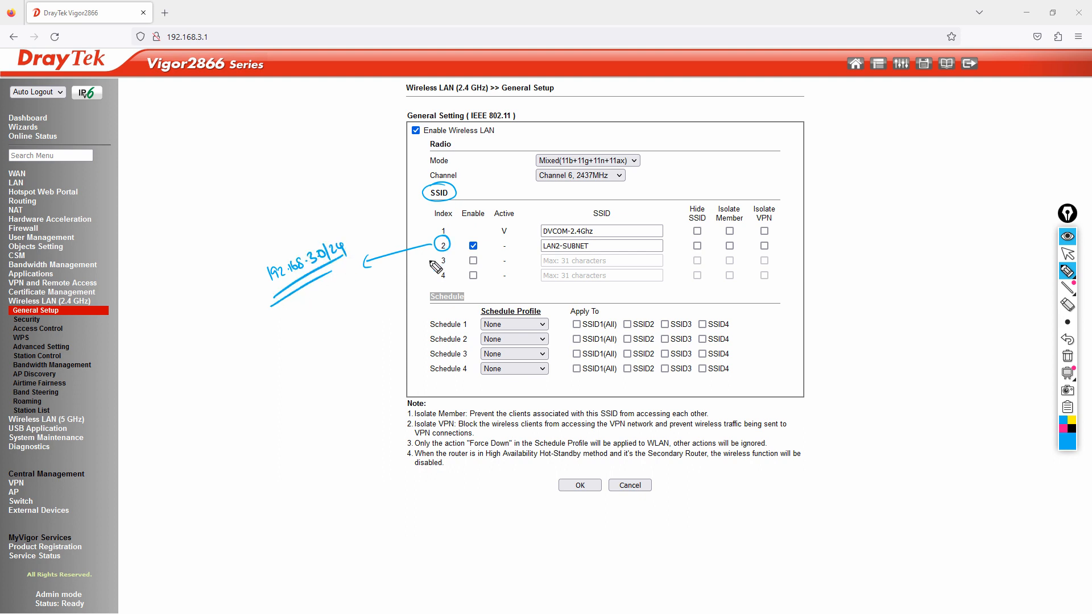
pyautogui.moveTo(442, 252); pyautogui.dragTo(446, 253)
pyautogui.click(1075, 356)
pyautogui.click(1076, 257)
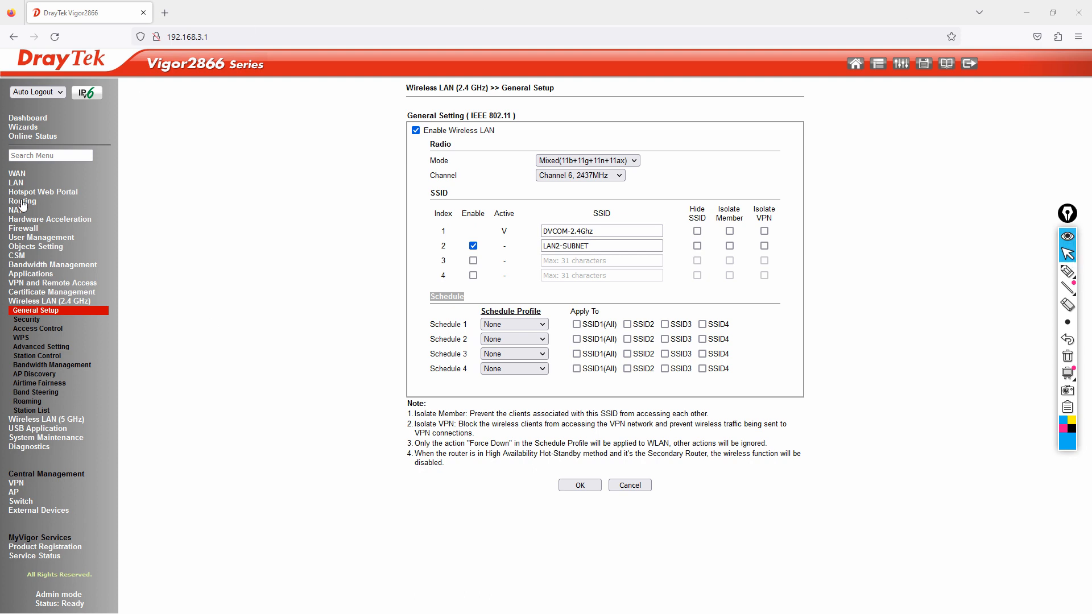
# Step: On LAN > General Setup, highlight the LAN 2 and LAN 3 IP addresses and the LAN 4 entry
pyautogui.click(16, 183)
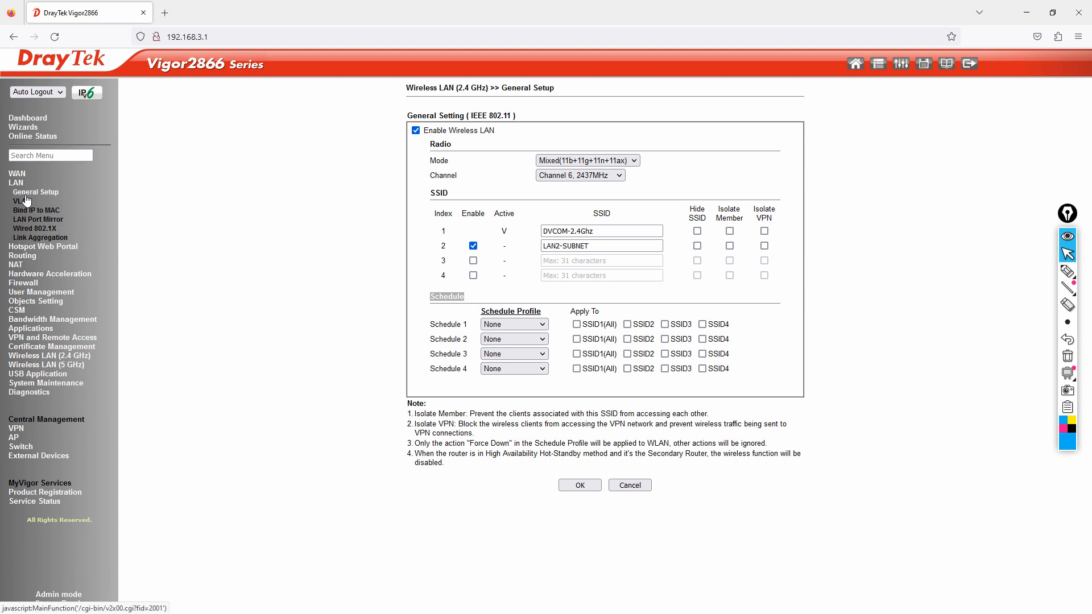
pyautogui.click(25, 196)
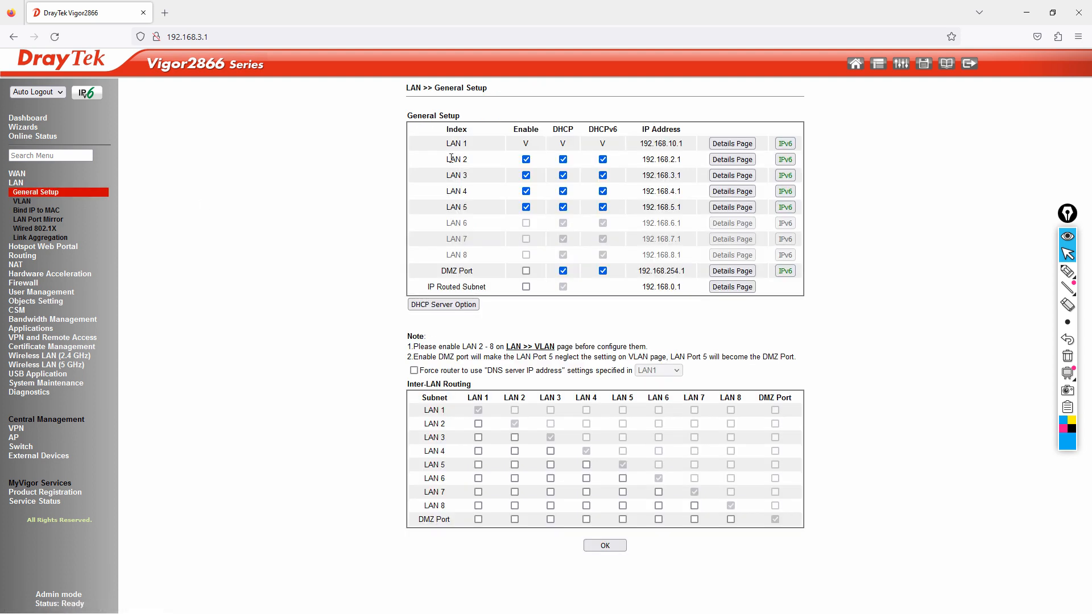
pyautogui.moveTo(647, 160); pyautogui.dragTo(681, 161)
pyautogui.moveTo(443, 177); pyautogui.dragTo(468, 177)
pyautogui.moveTo(646, 175); pyautogui.dragTo(681, 176)
pyautogui.moveTo(448, 191); pyautogui.dragTo(479, 197)
# Step: Review the VLAN mapping, recheck LAN 2's address, then open 2.4 GHz wireless General Setup
pyautogui.click(26, 204)
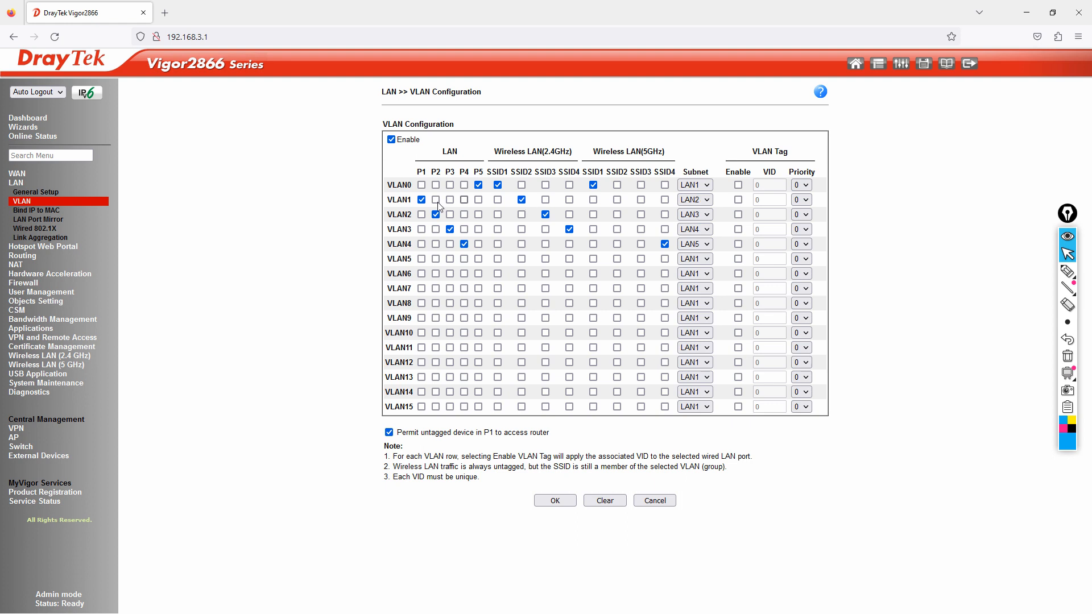
pyautogui.click(54, 193)
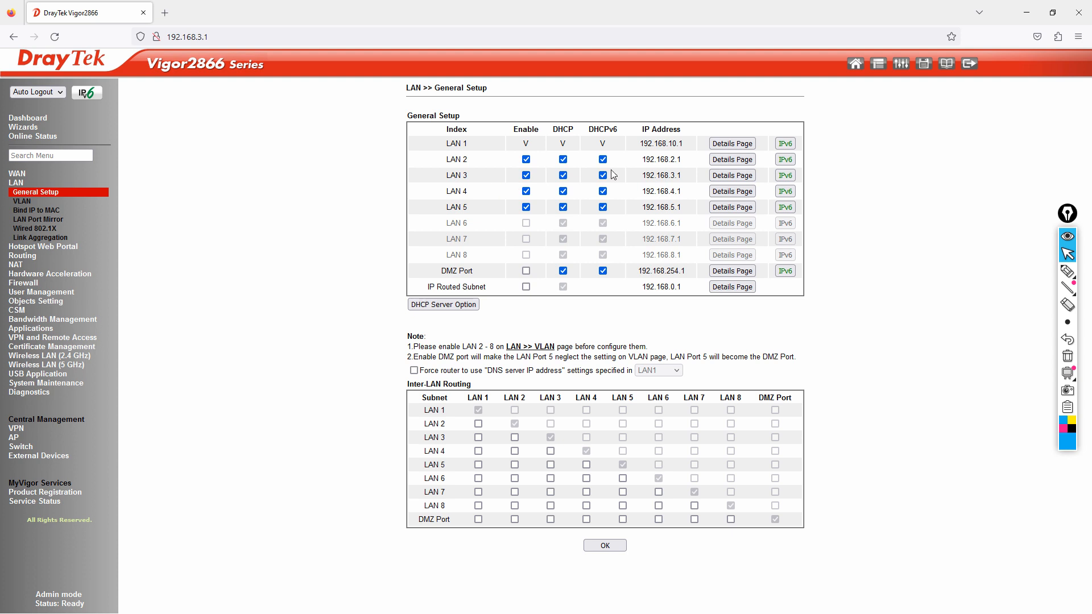
pyautogui.moveTo(646, 158); pyautogui.dragTo(674, 158)
pyautogui.click(61, 358)
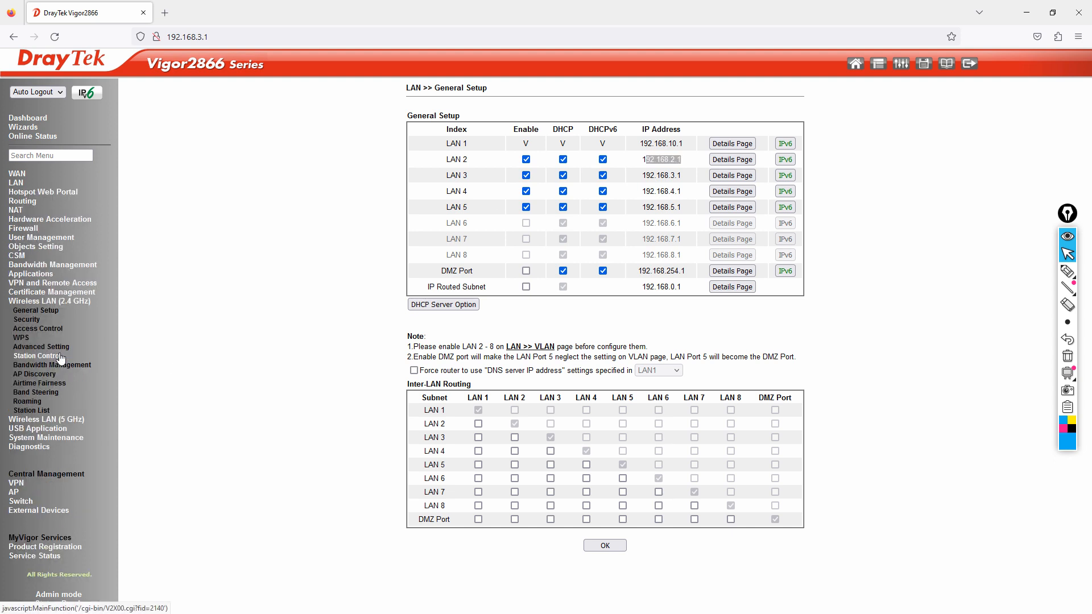
pyautogui.click(24, 312)
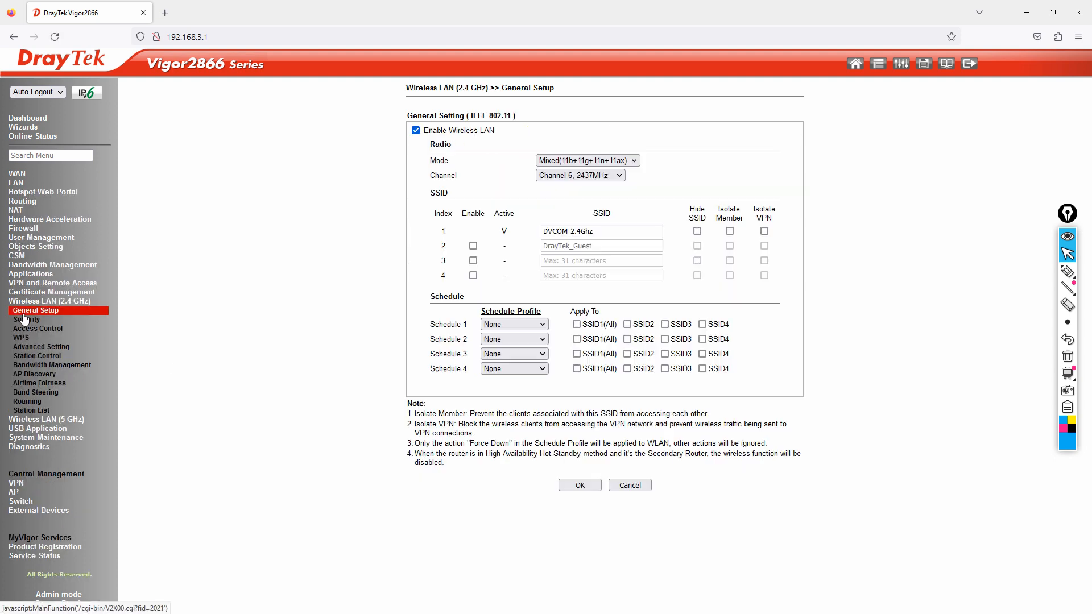
# Step: Enable SSID 2, rename it LAN2-Subnet, and save the 2.4 GHz general settings
pyautogui.click(473, 247)
pyautogui.moveTo(598, 246); pyautogui.dragTo(382, 244)
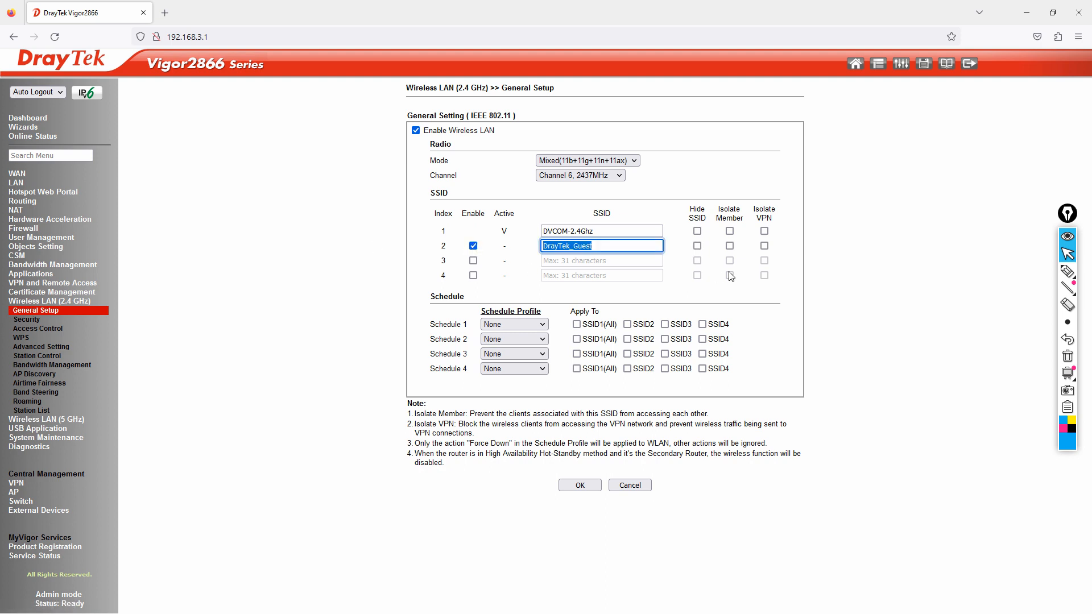
pyautogui.write('LAN2-Subnet')
pyautogui.click(576, 484)
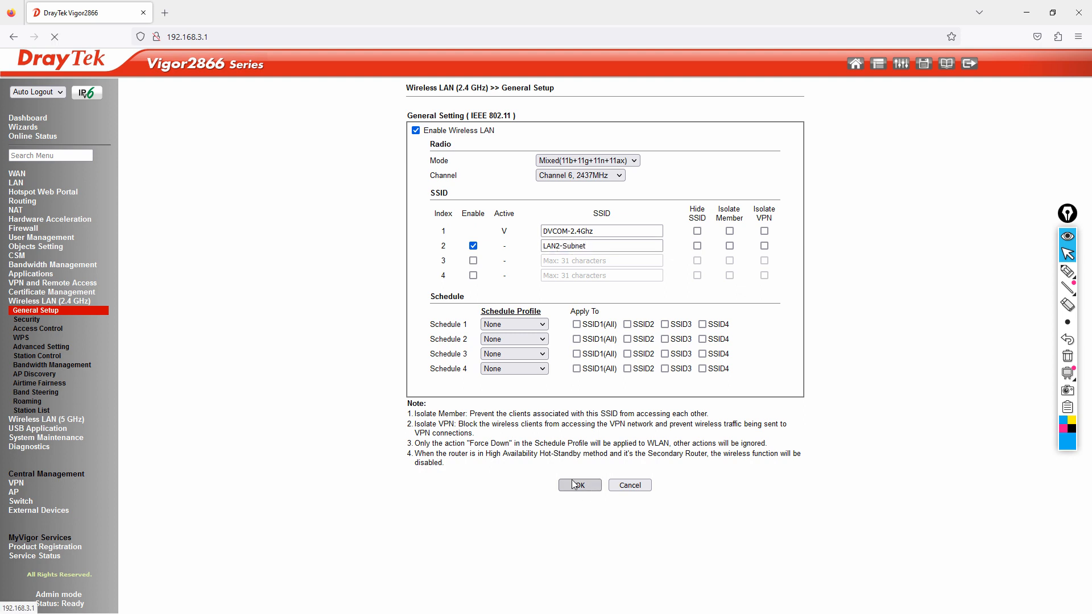
# Step: Set SSID 2 security to WPA2/PSK with a new pre-shared key and save it
pyautogui.click(28, 320)
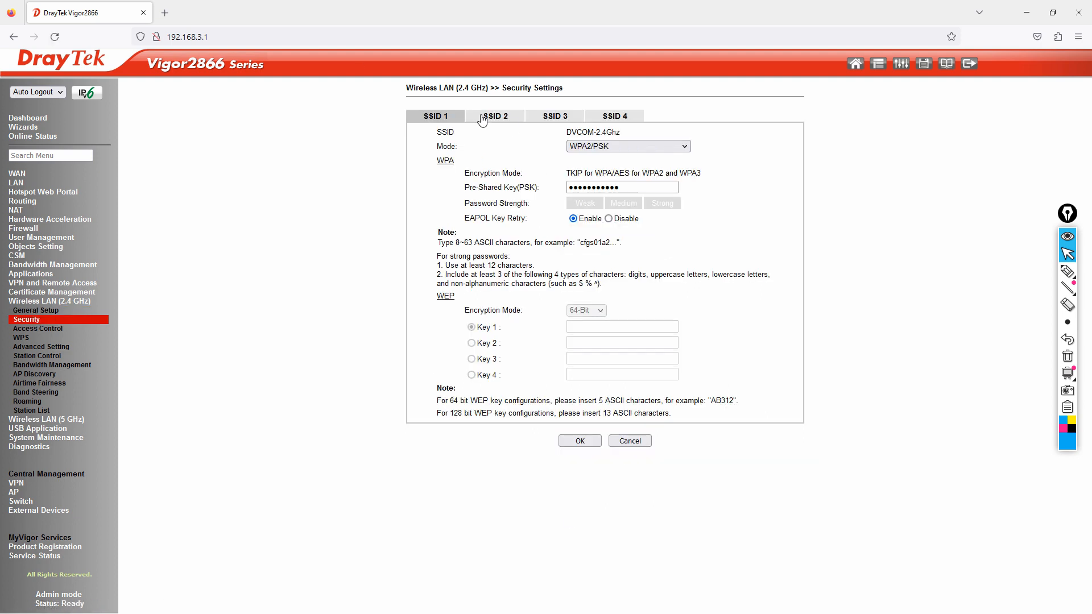
pyautogui.click(483, 117)
pyautogui.click(622, 148)
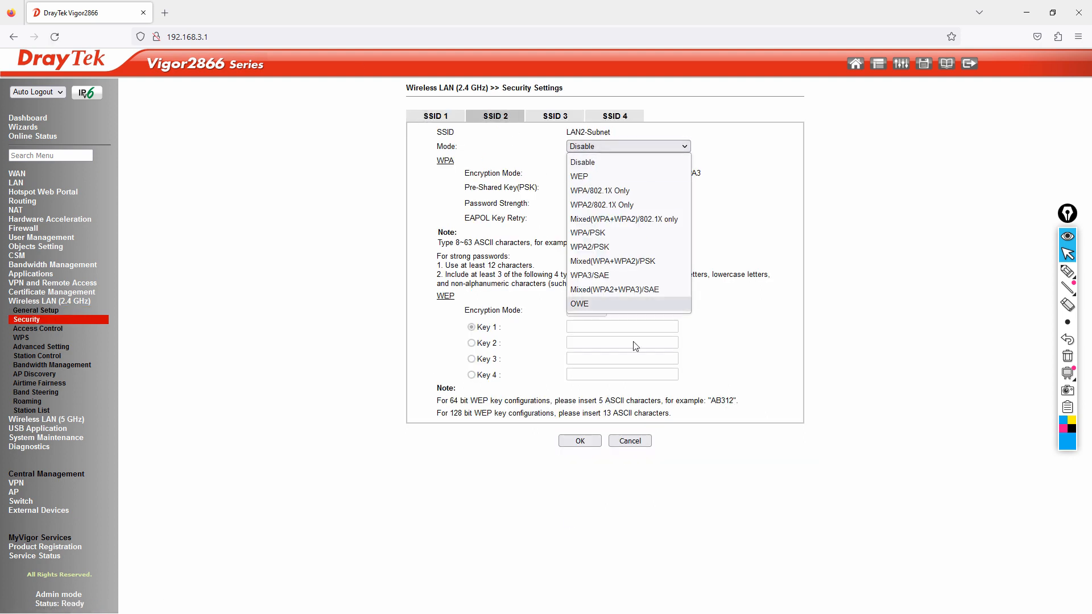
pyautogui.click(629, 246)
pyautogui.click(644, 188)
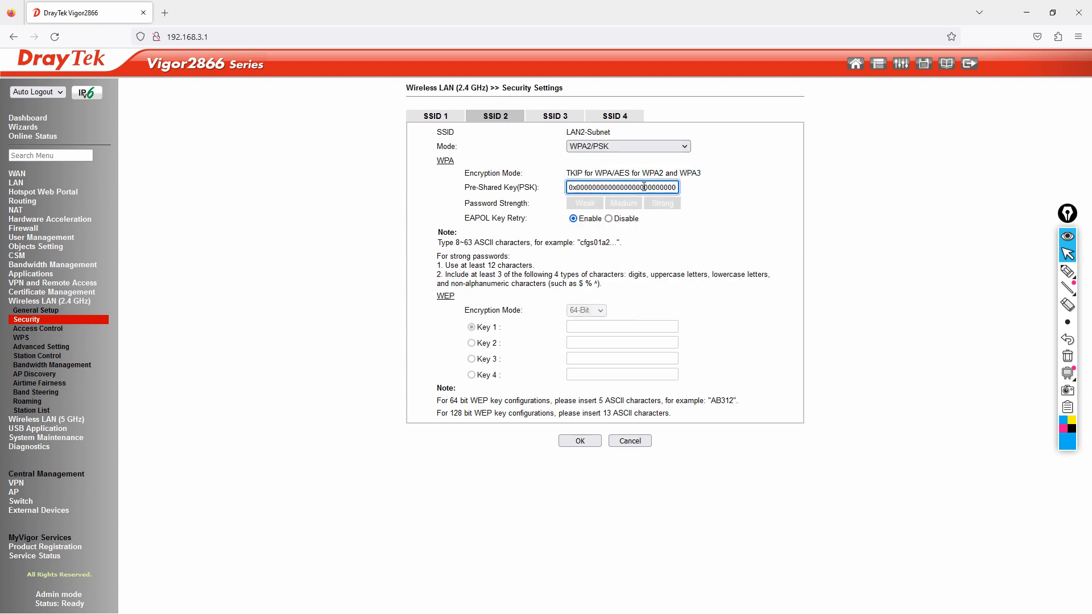
pyautogui.hotkey('ctrl', 'a')
pyautogui.press('BackSpace')
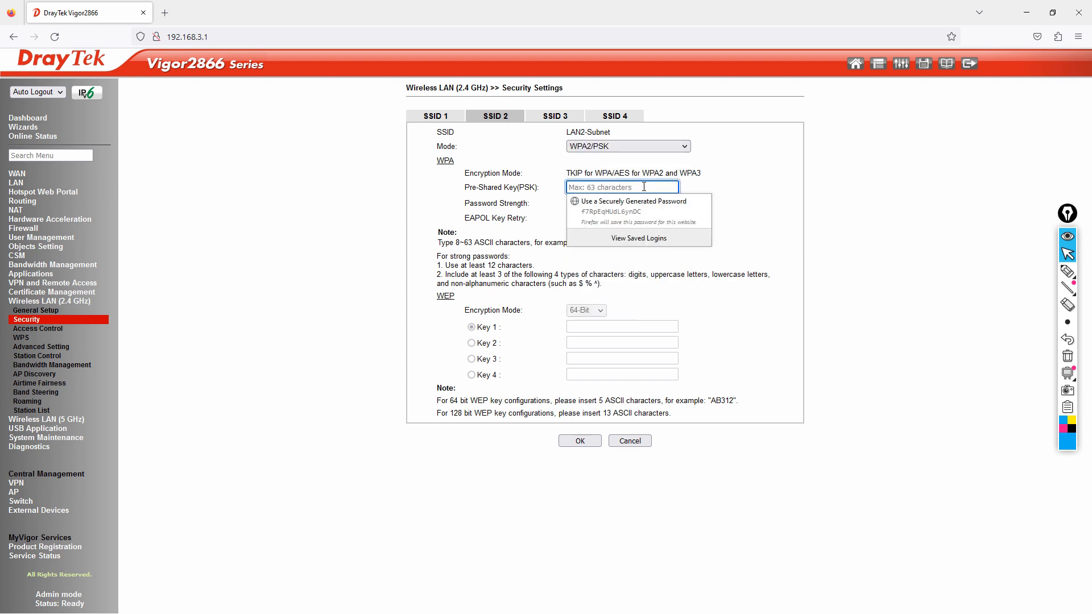
pyautogui.write('p@ssw0rd')
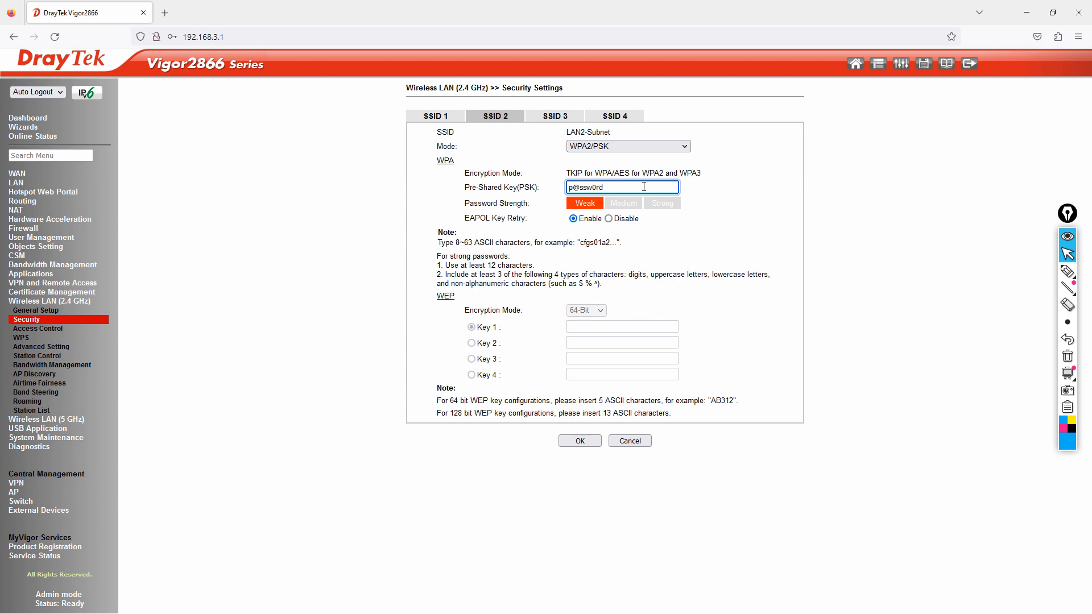
pyautogui.click(590, 443)
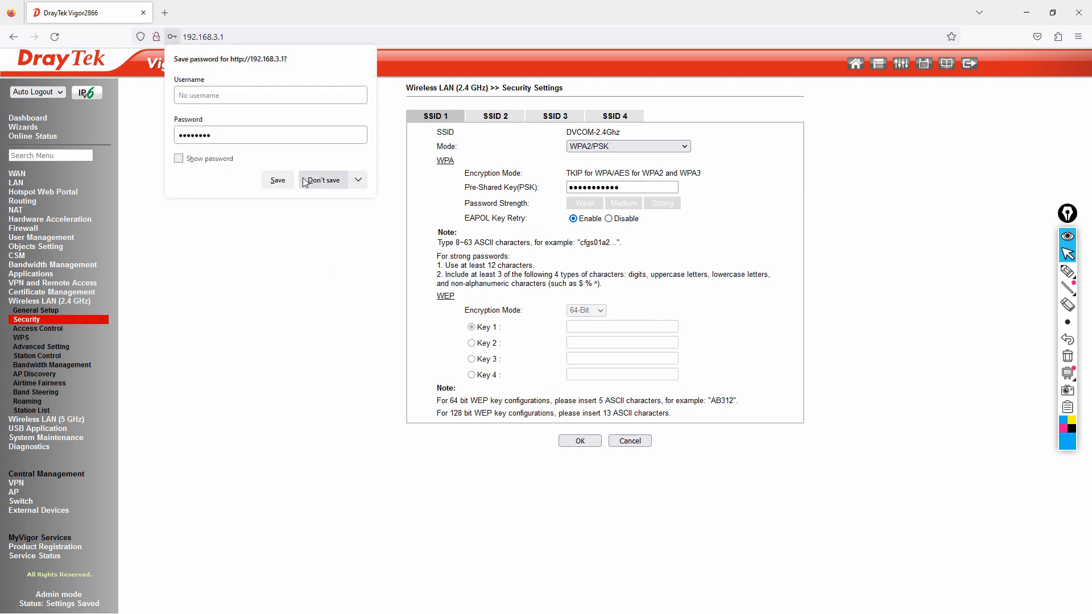
pyautogui.click(313, 180)
# Step: Reveal the LAN2-Subnet pre-shared key to verify it, then log out of the router
pyautogui.click(571, 186)
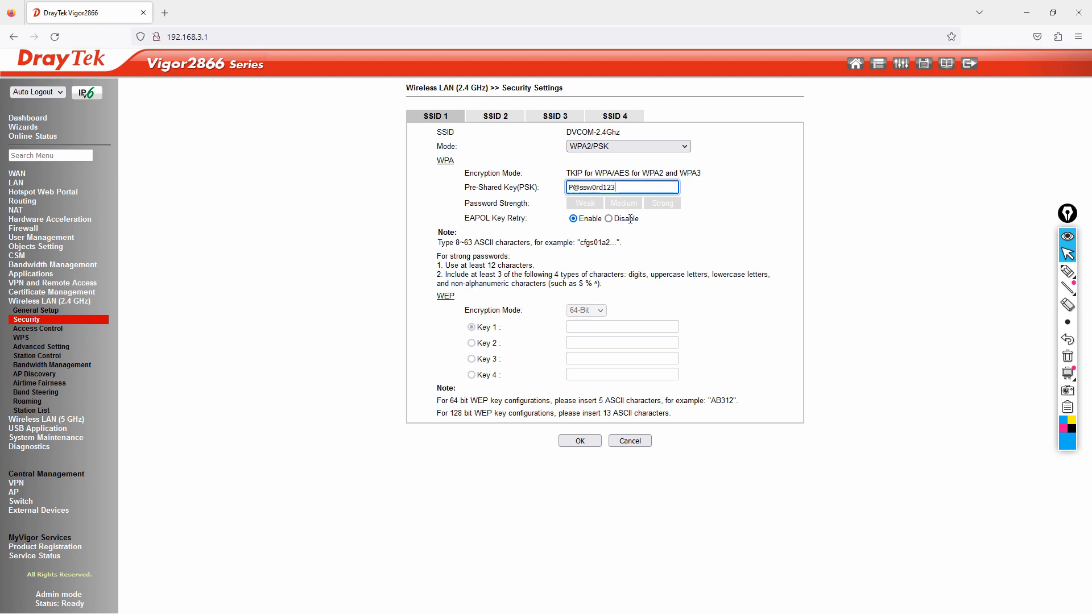
pyautogui.click(496, 116)
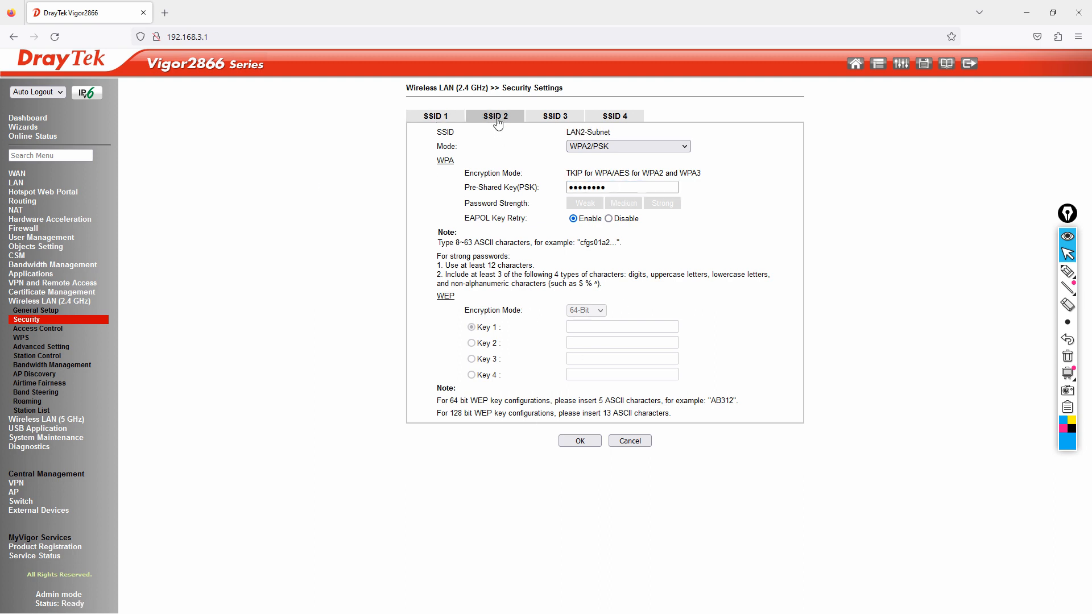
pyautogui.click(625, 186)
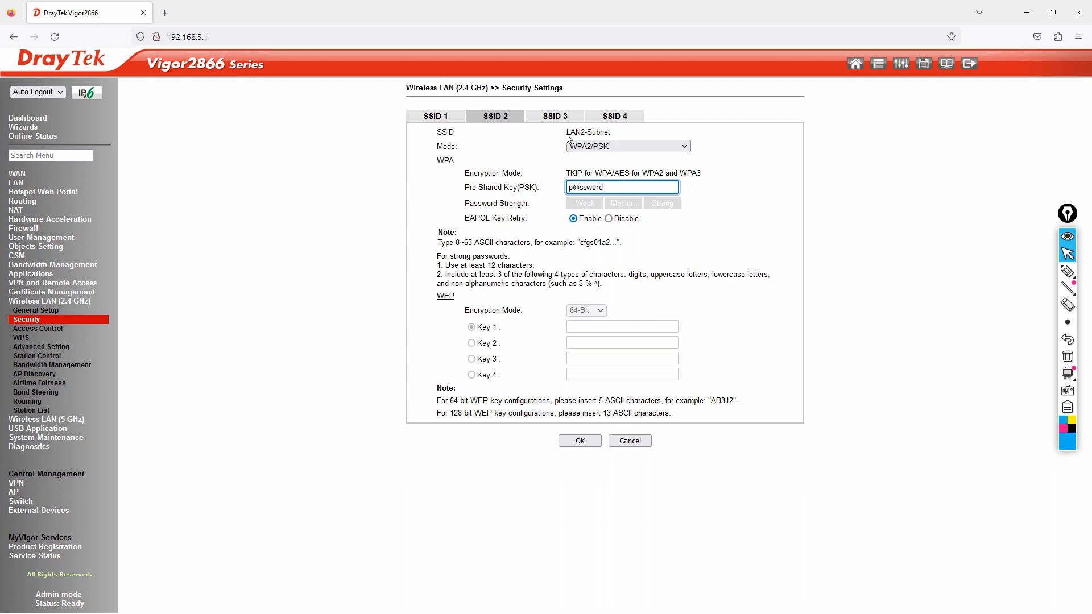
pyautogui.moveTo(566, 134); pyautogui.dragTo(621, 135)
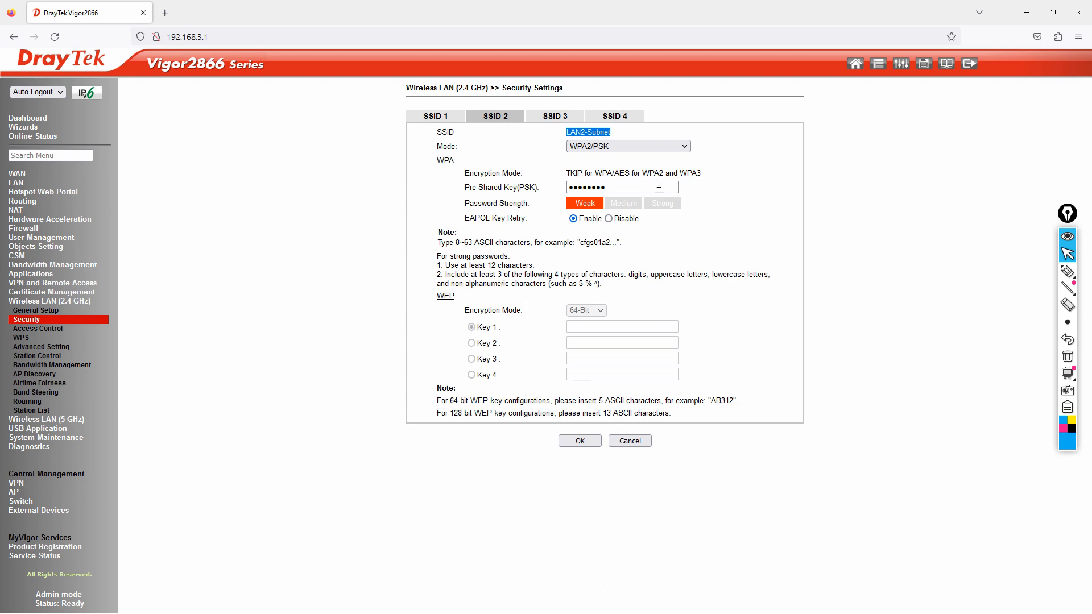
pyautogui.click(973, 65)
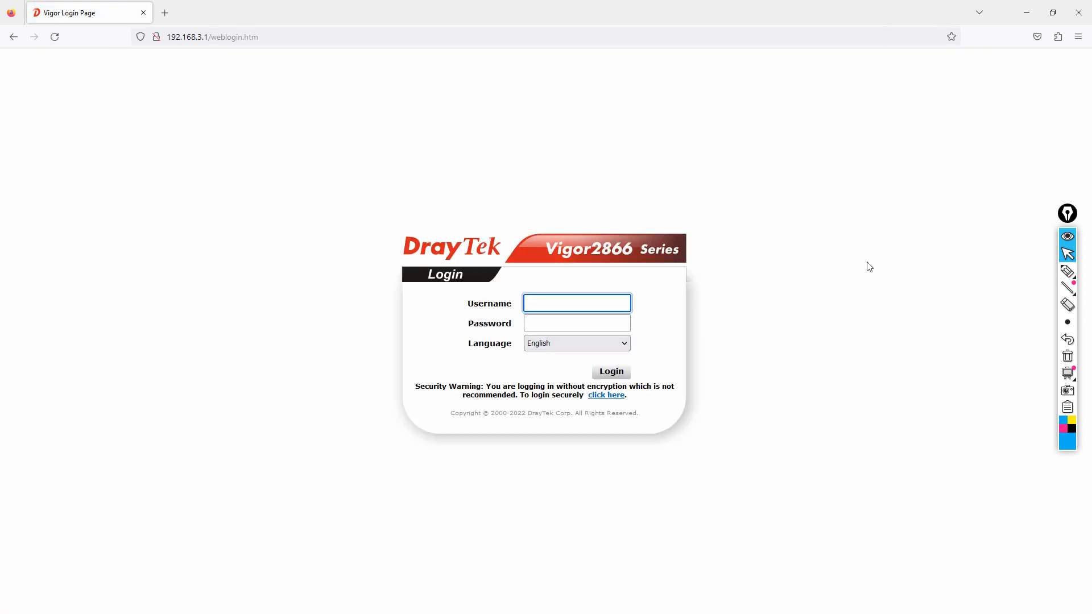
# Step: Open the Network Connections window with ncpa.cpl
pyautogui.press('super')
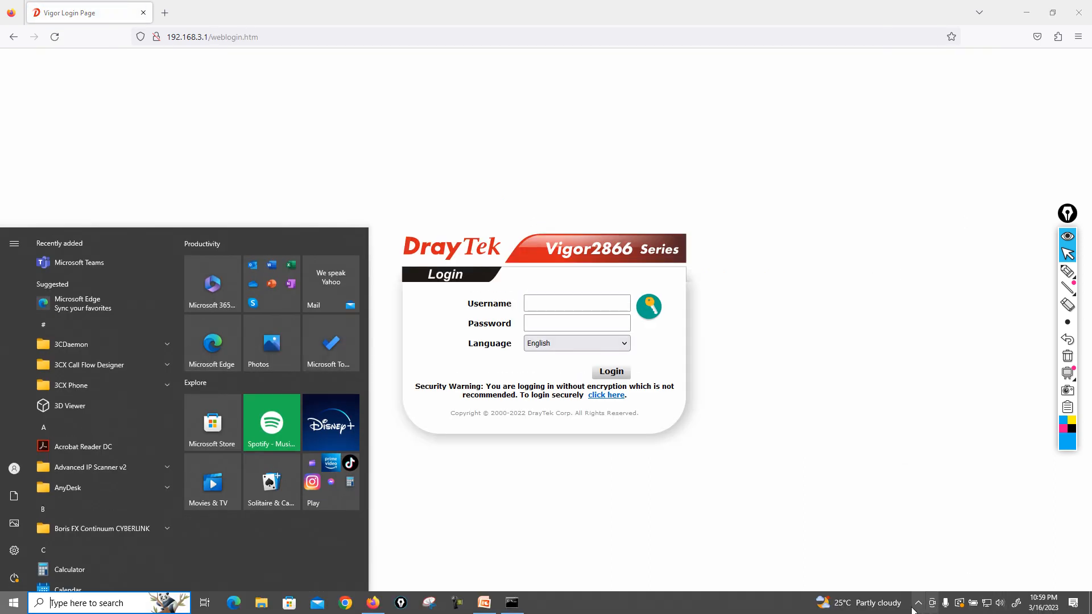
pyautogui.click(916, 606)
pyautogui.click(916, 606)
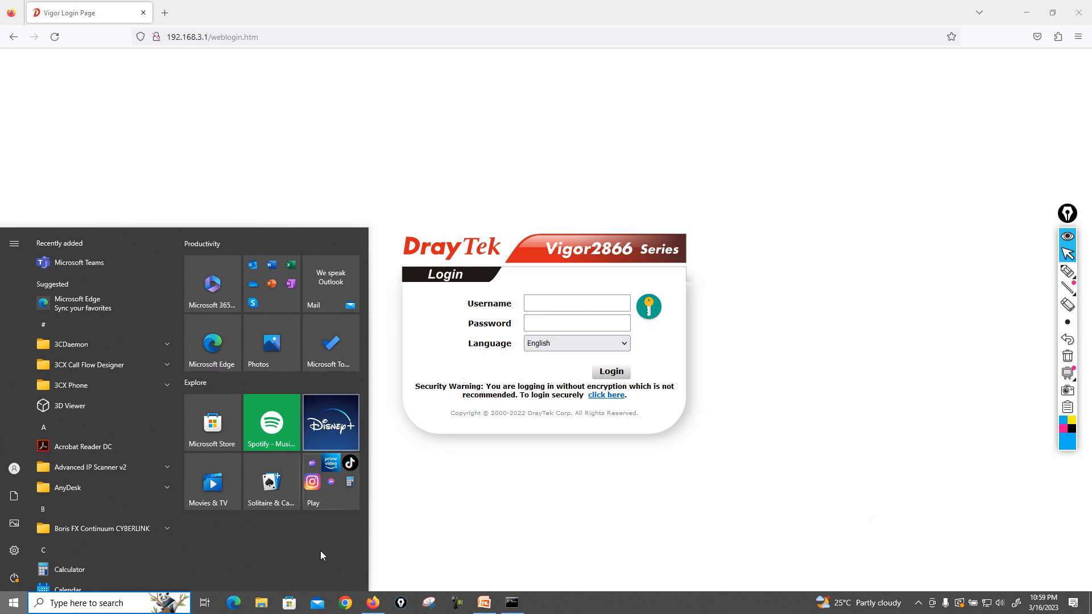
pyautogui.press('super+r')
pyautogui.write('ncpa.cpl')
pyautogui.press('Return')
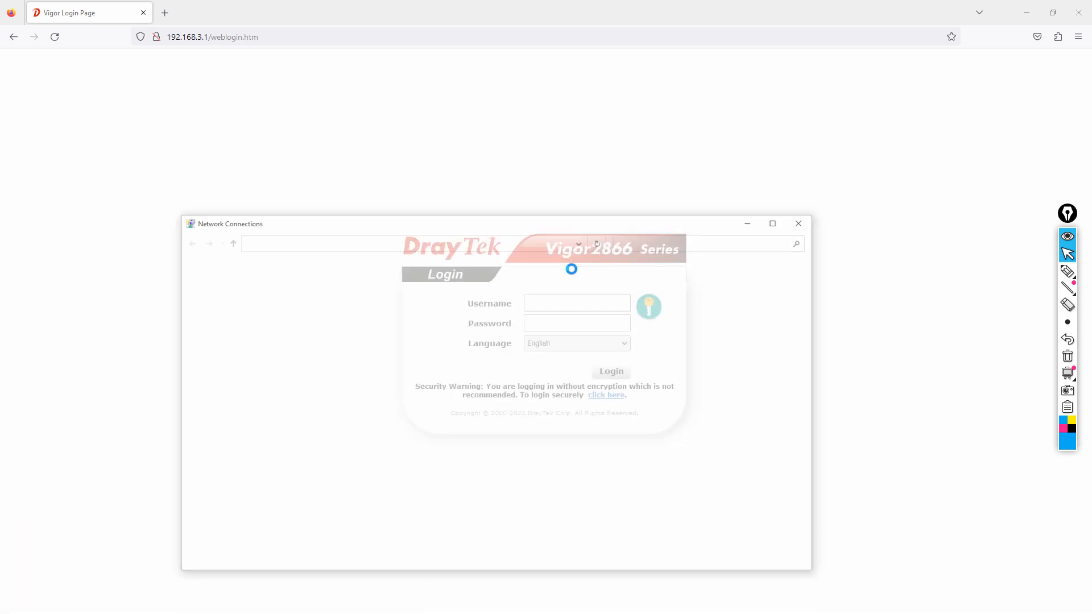
# Step: Enable the Wi-Fi adapter, disable the wired MY LAN connection, and refresh the list
pyautogui.doubleClick(266, 359)
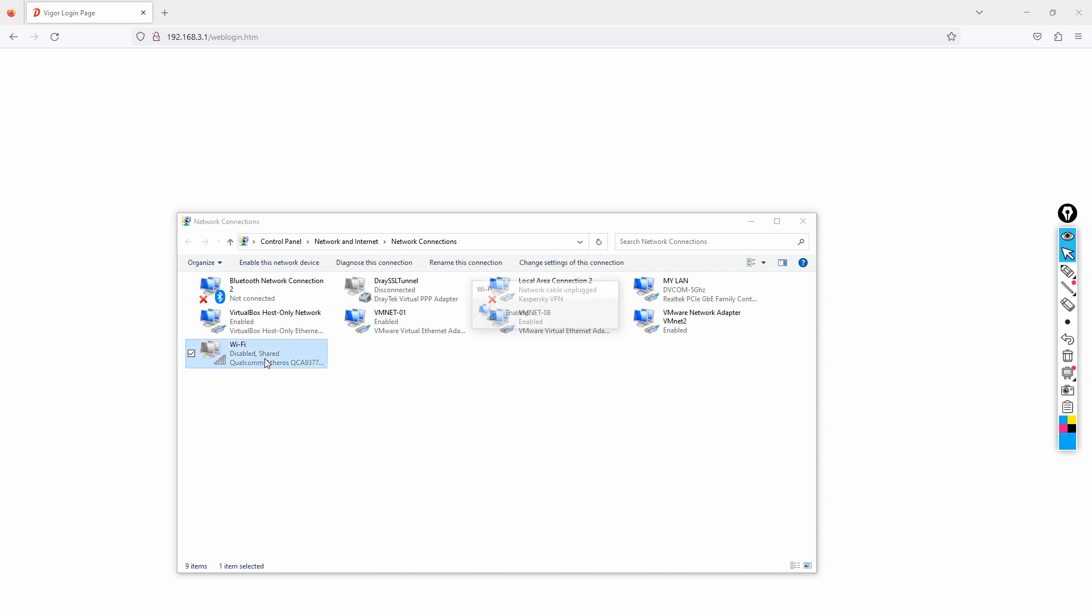
pyautogui.rightClick(698, 295)
pyautogui.press('Escape')
pyautogui.rightClick(609, 435)
pyautogui.click(541, 476)
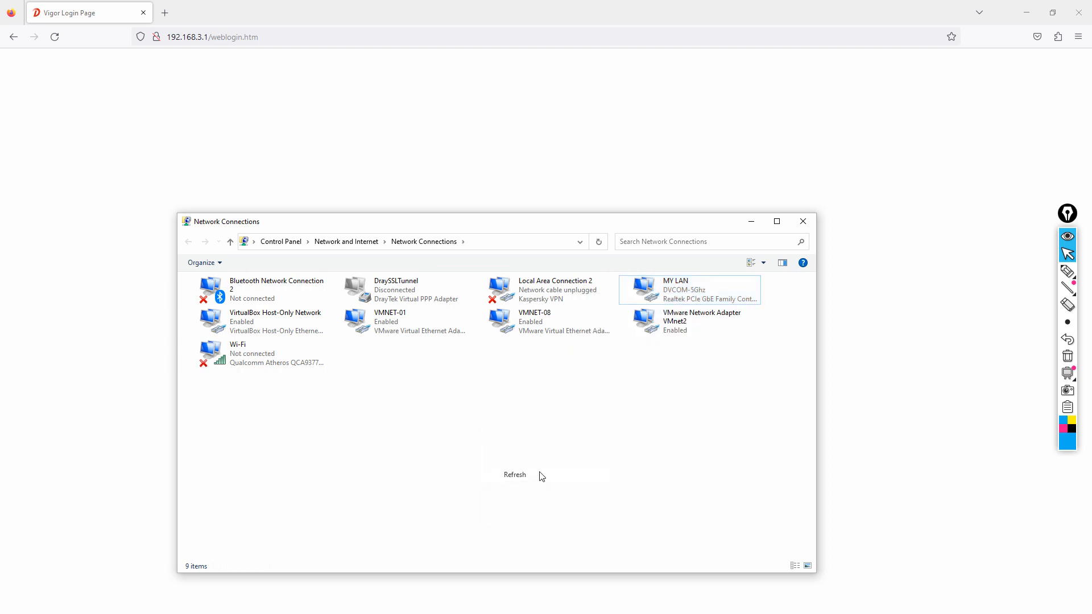
pyautogui.click(222, 360)
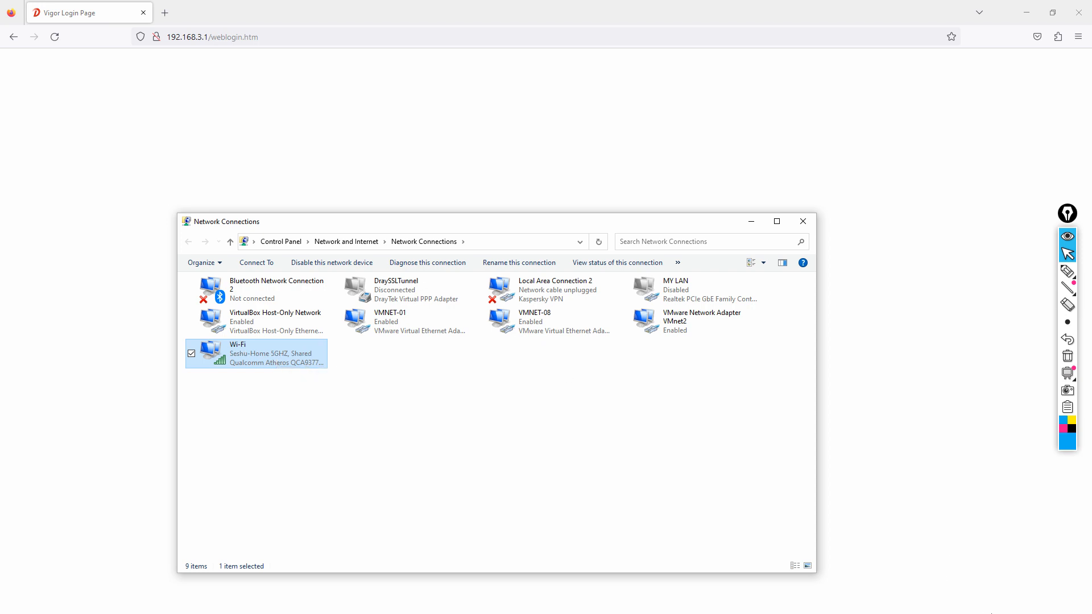
pyautogui.press('super')
pyautogui.click(987, 604)
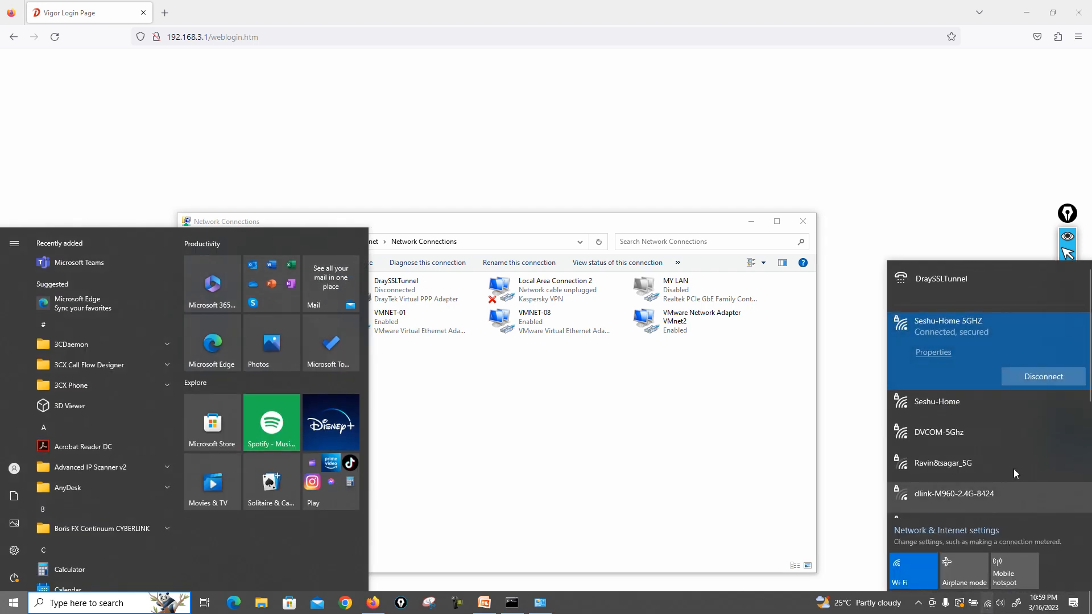
# Step: Connect to the LAN2-Subnet Wi-Fi network using its security key
pyautogui.scroll(-3, 995, 469)
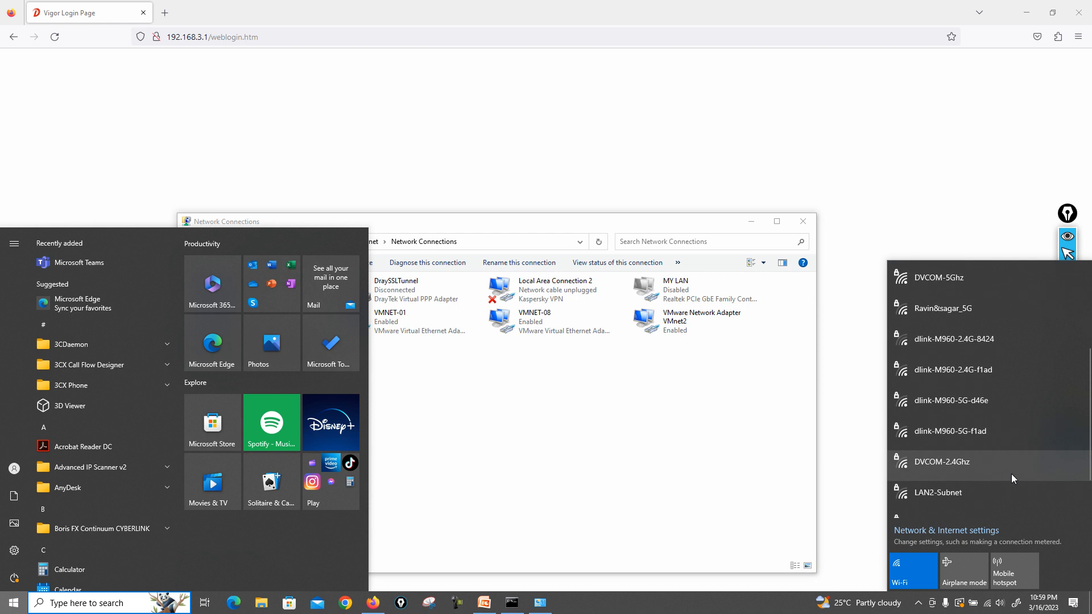
pyautogui.scroll(-2, 1012, 473)
pyautogui.click(961, 453)
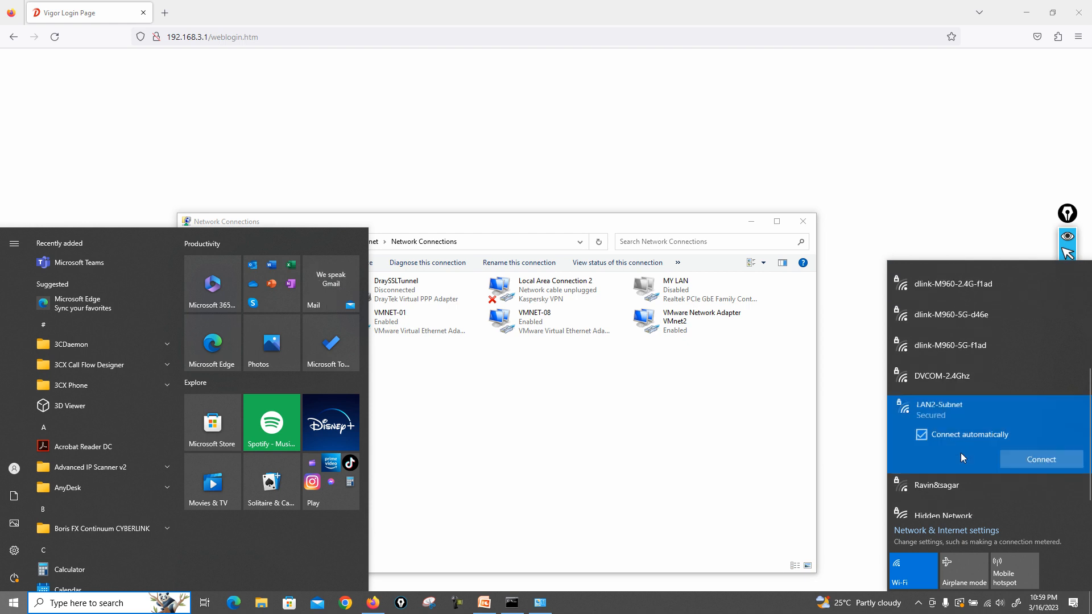
pyautogui.click(1044, 466)
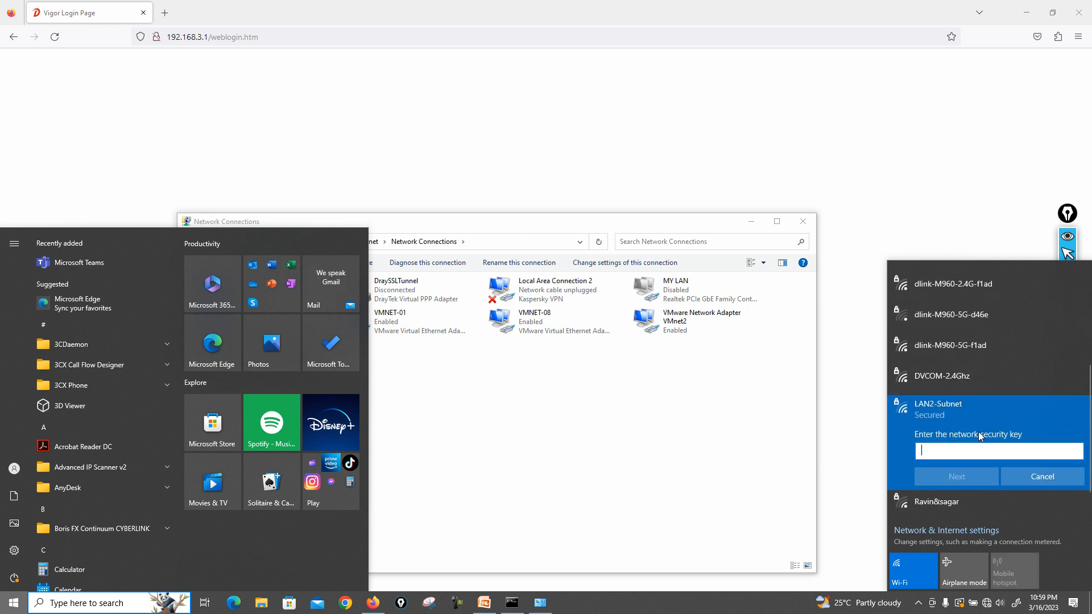
pyautogui.write('••')
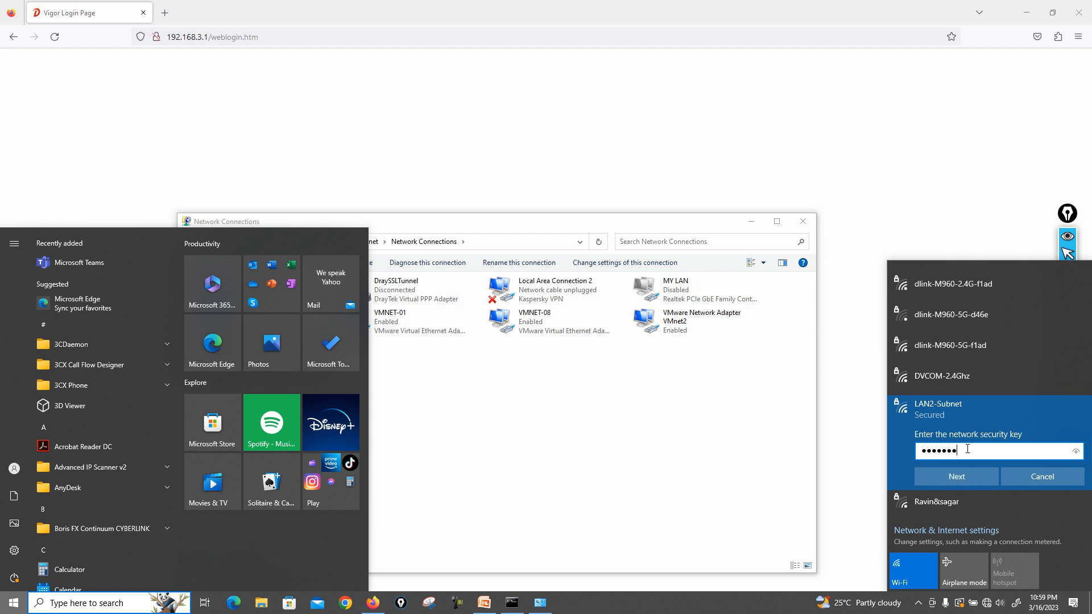
pyautogui.click(1081, 456)
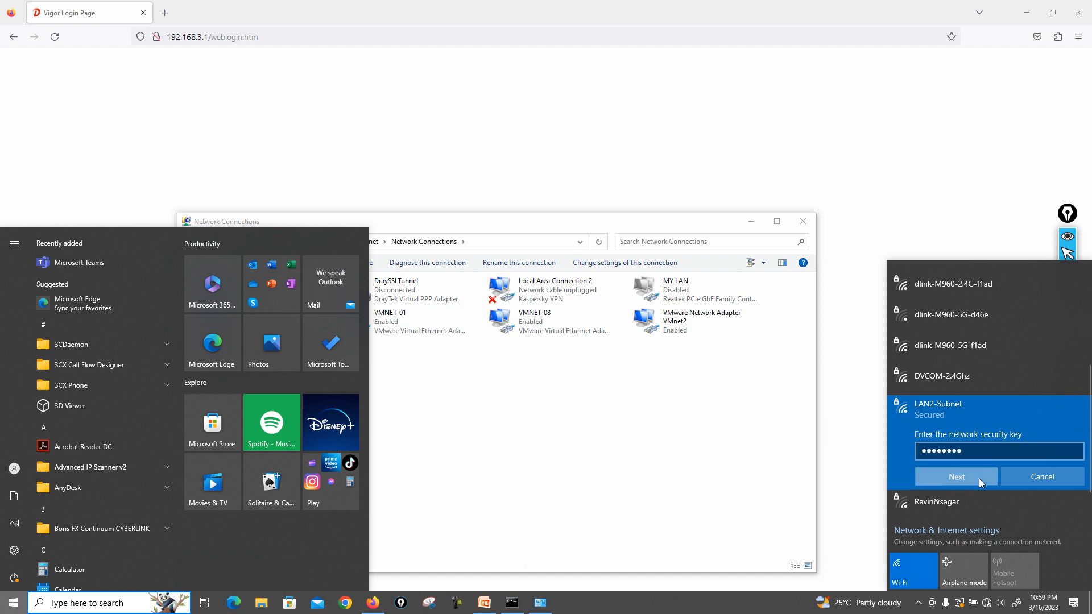
pyautogui.click(979, 479)
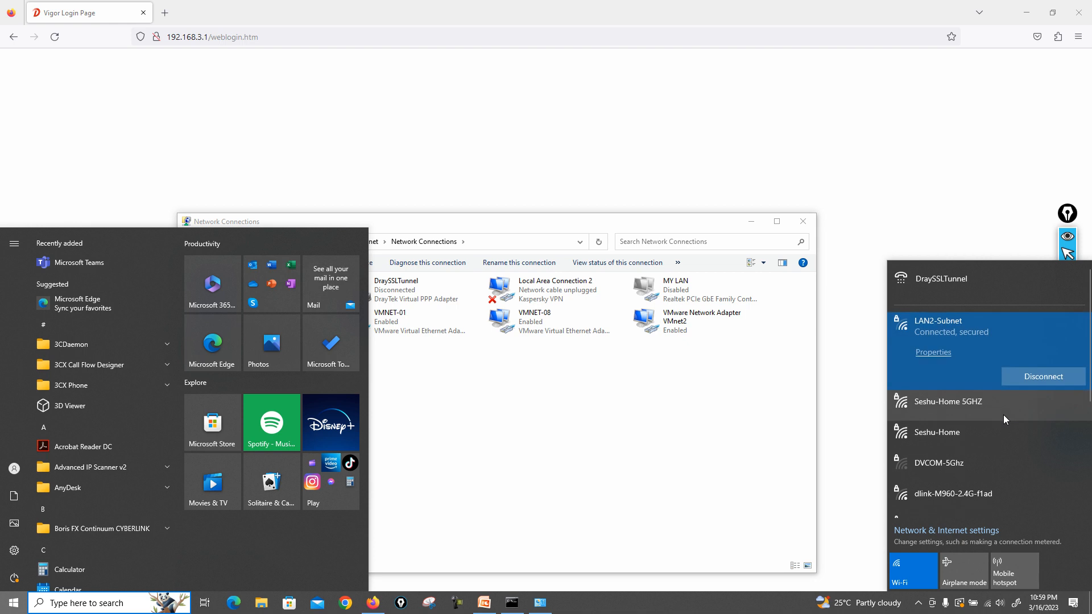
# Step: Confirm the Wi-Fi details show IPv4 address 192.168.2.10, then close the status windows
pyautogui.click(710, 378)
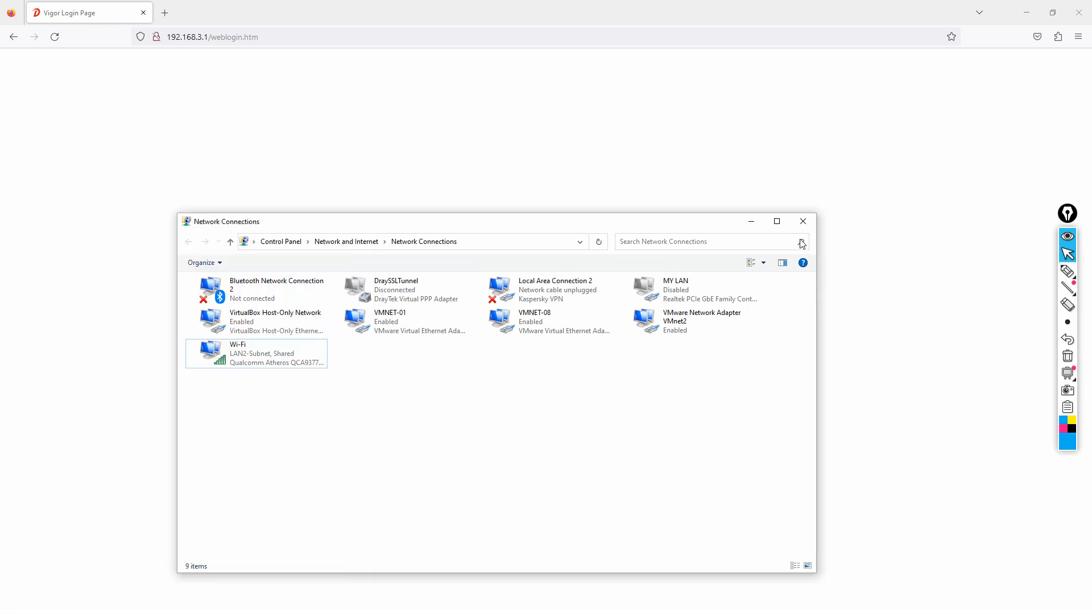
pyautogui.doubleClick(282, 356)
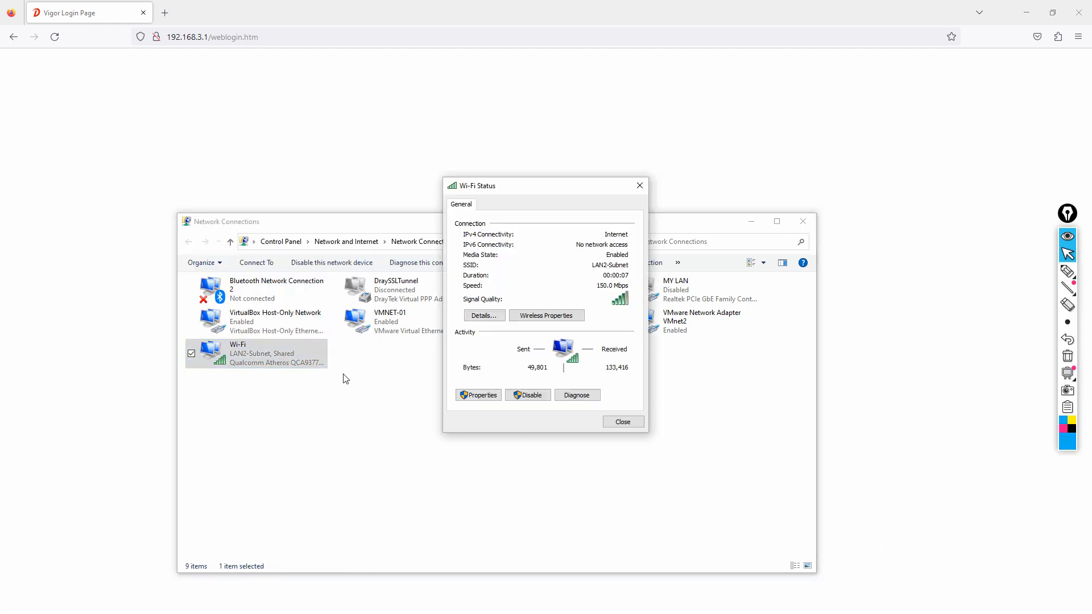
pyautogui.click(484, 316)
pyautogui.click(569, 291)
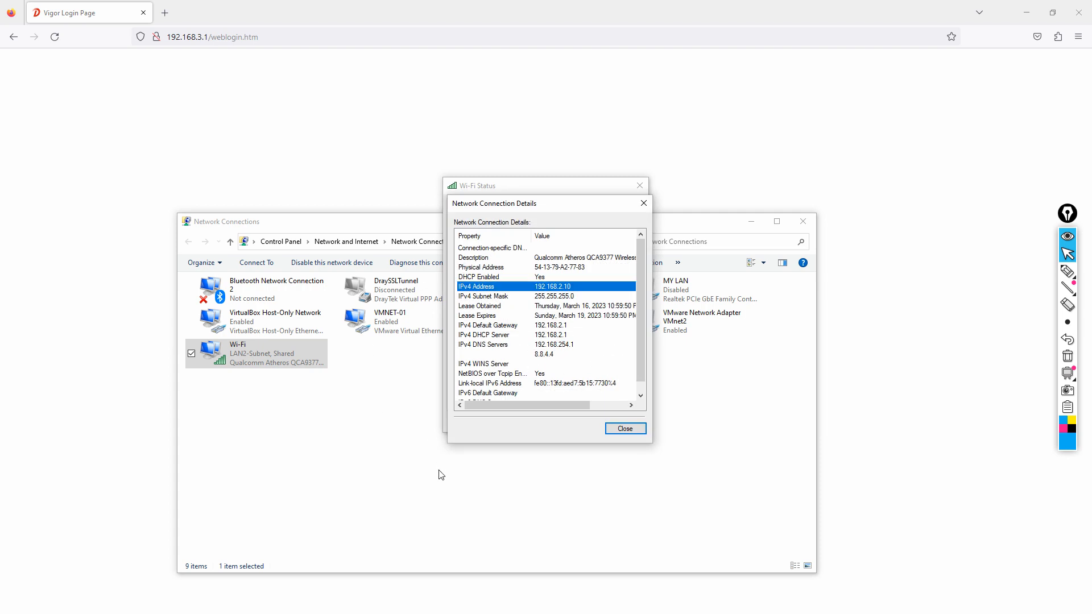
pyautogui.click(625, 428)
pyautogui.click(624, 424)
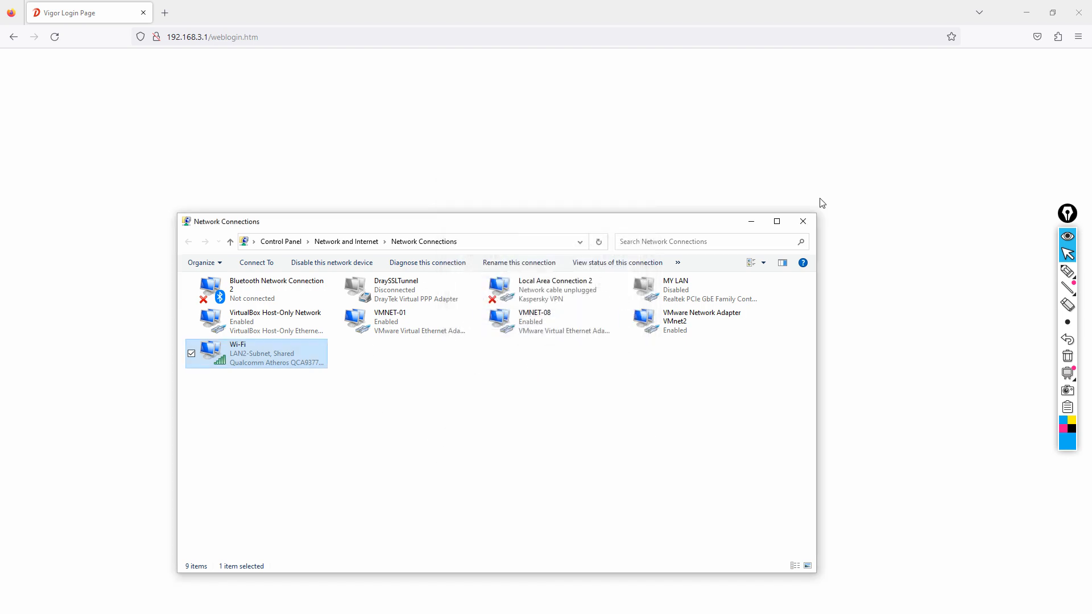
pyautogui.click(813, 222)
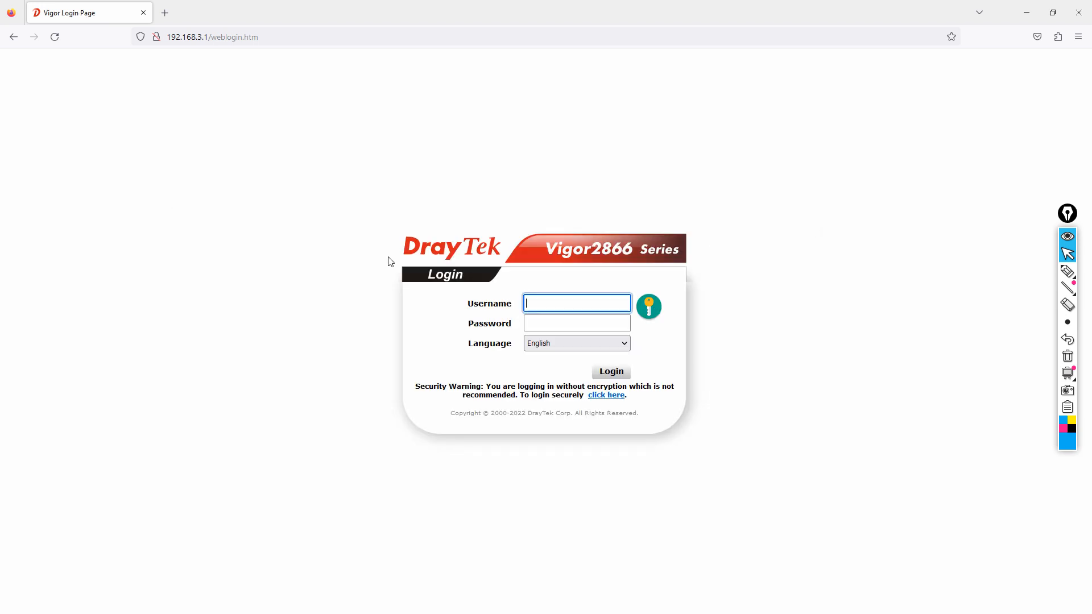
# Step: Load 192.168.2.1 and sign in with the admin credentials, without saving them and dismissing the default-password warning
pyautogui.click(268, 37)
pyautogui.write('192.168.2.1')
pyautogui.press('Return')
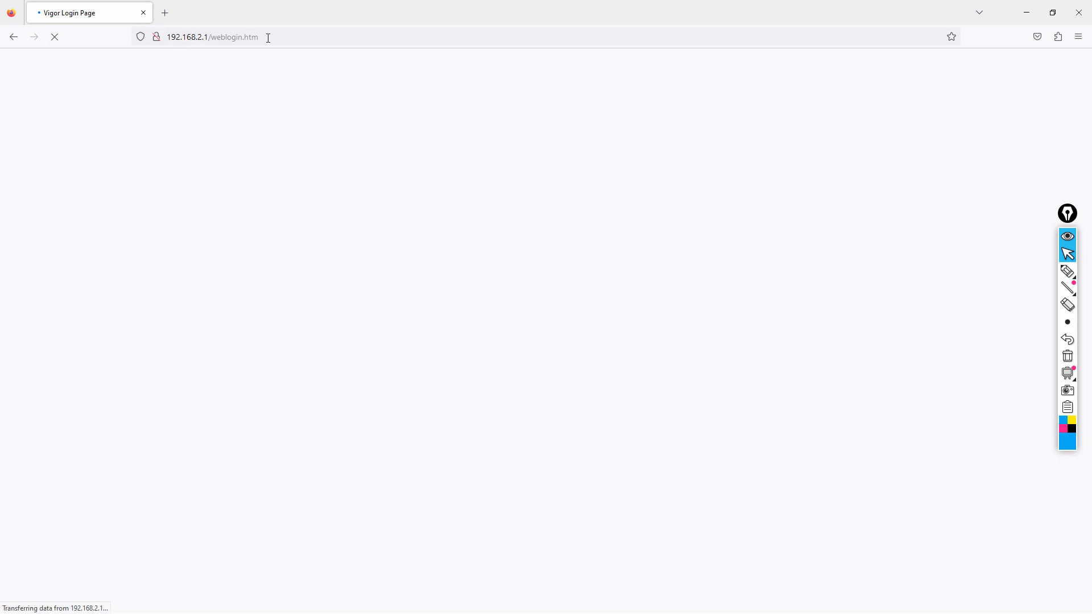
pyautogui.write('admin')
pyautogui.press('Tab')
pyautogui.write('admin')
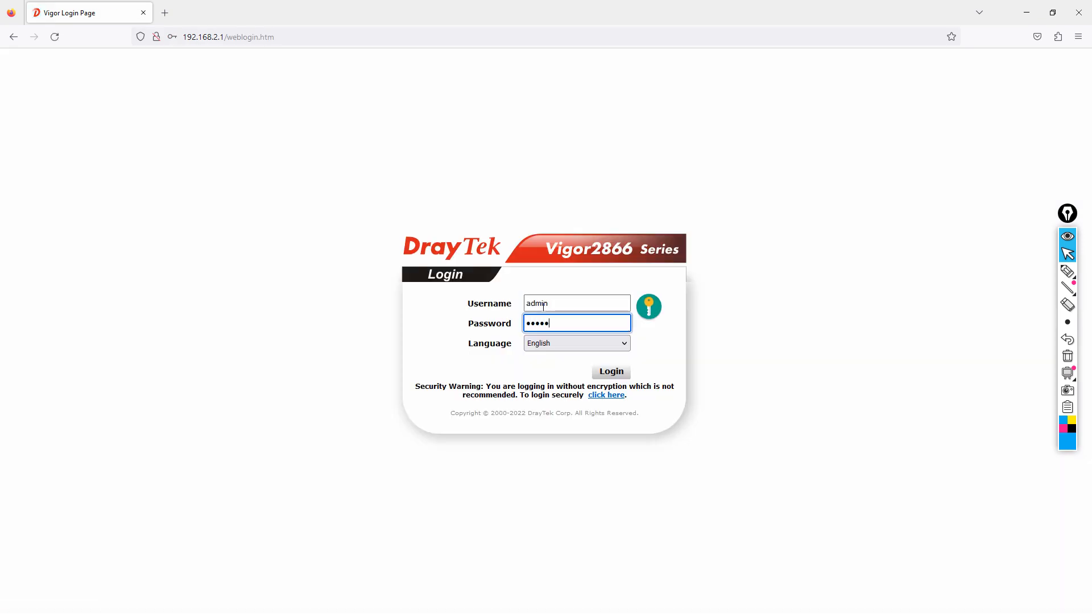
pyautogui.press('Return')
pyautogui.click(336, 186)
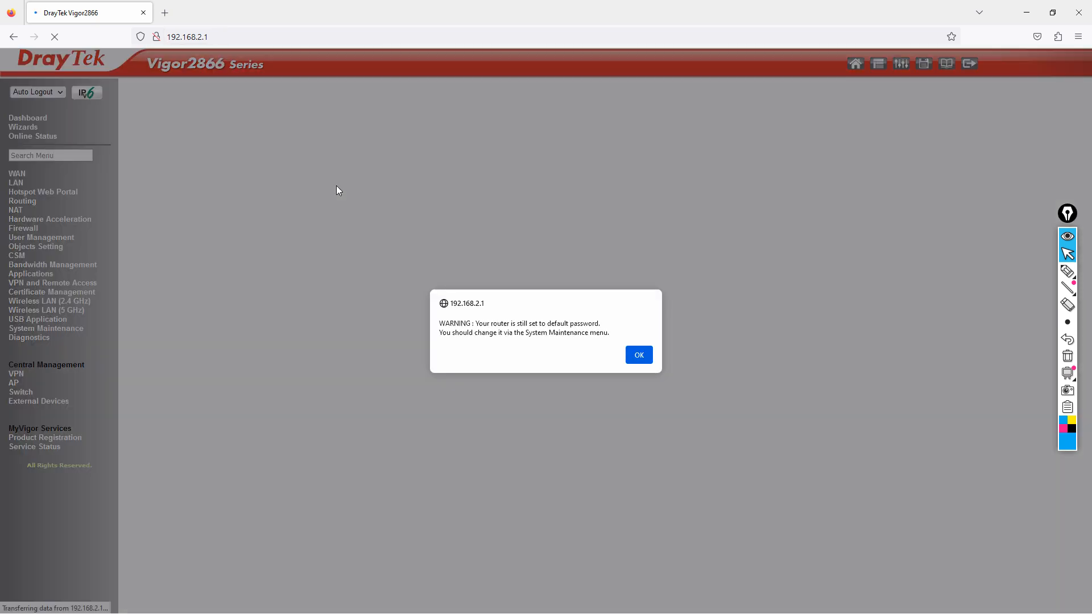
pyautogui.click(630, 352)
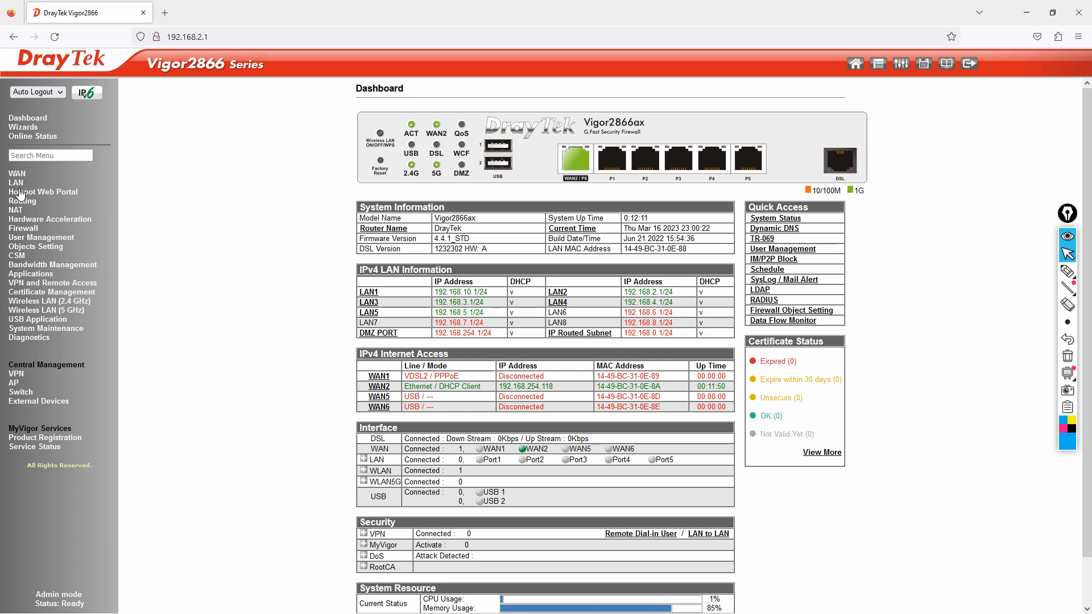
pyautogui.click(37, 339)
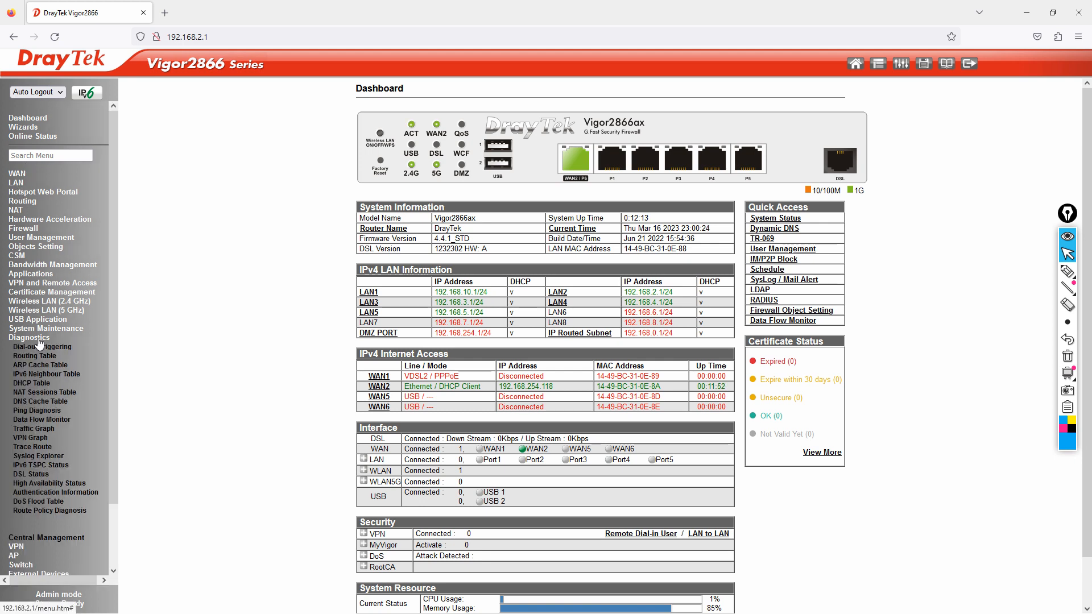
pyautogui.click(41, 384)
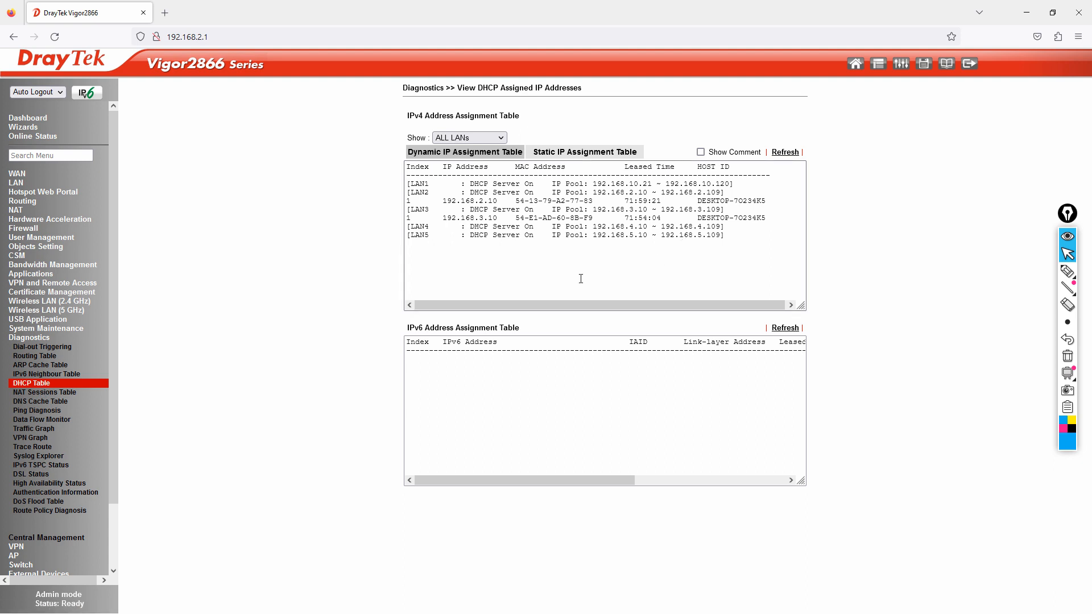
pyautogui.moveTo(415, 193); pyautogui.dragTo(785, 202)
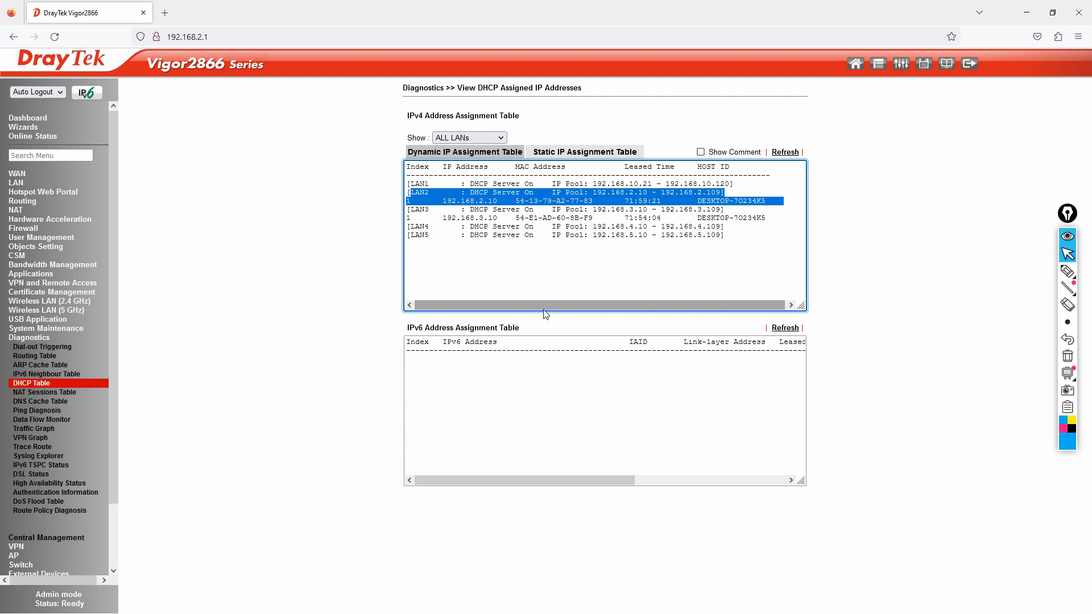
pyautogui.click(35, 137)
pyautogui.click(27, 117)
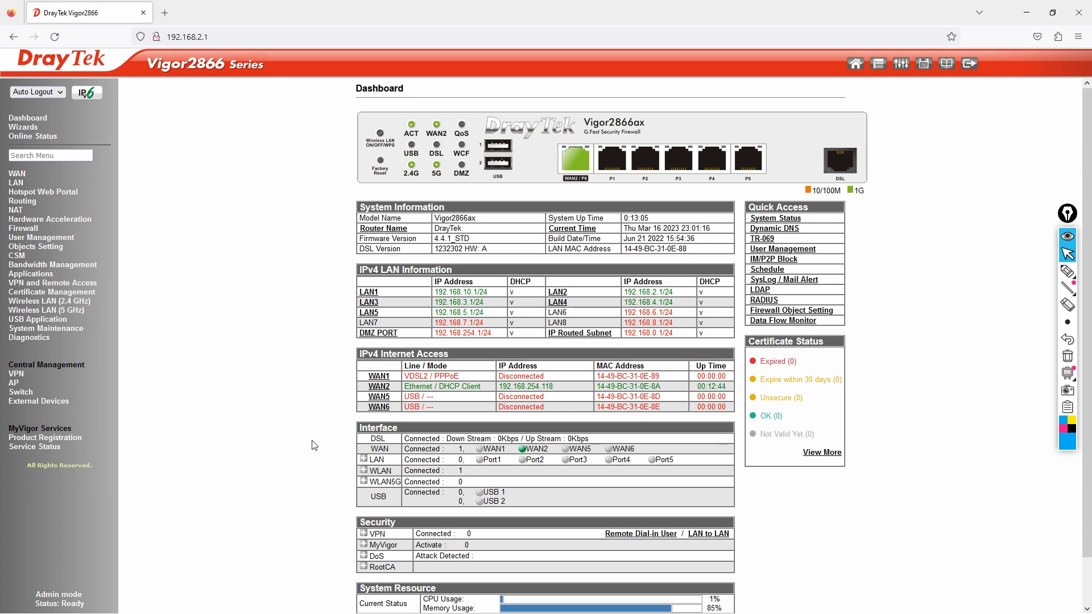
# Step: Switch to PowerPoint and present slide 4, the contact slide, as a full-screen slide show
pyautogui.hotkey('alt', 'Tab')
pyautogui.hotkey('alt', 'Tab')
pyautogui.hotkey('alt', 'Tab')
pyautogui.hotkey('alt', 'Tab')
pyautogui.click(104, 478)
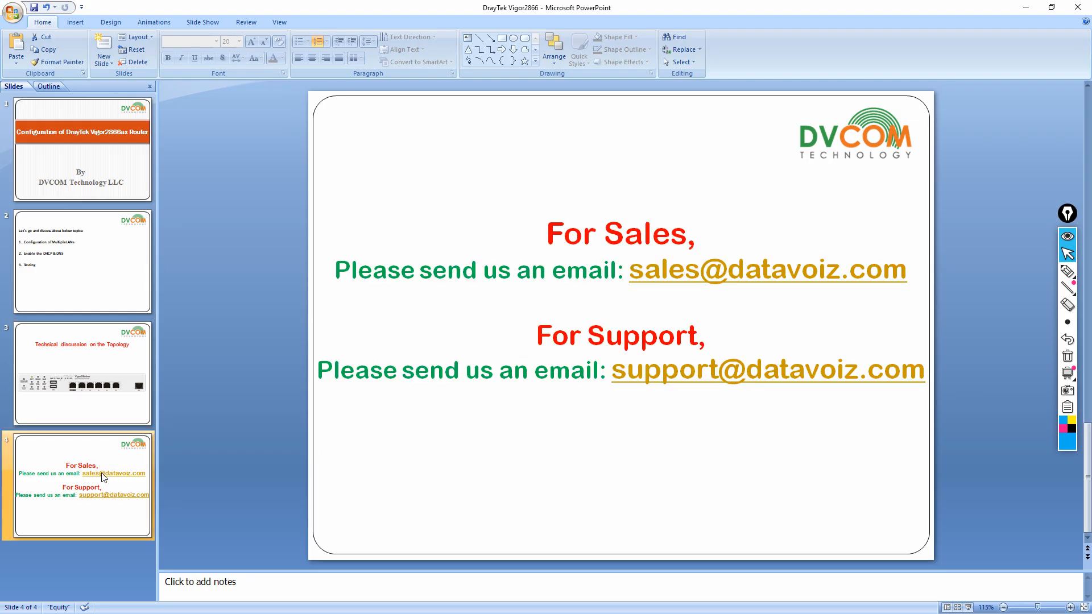
pyautogui.click(970, 608)
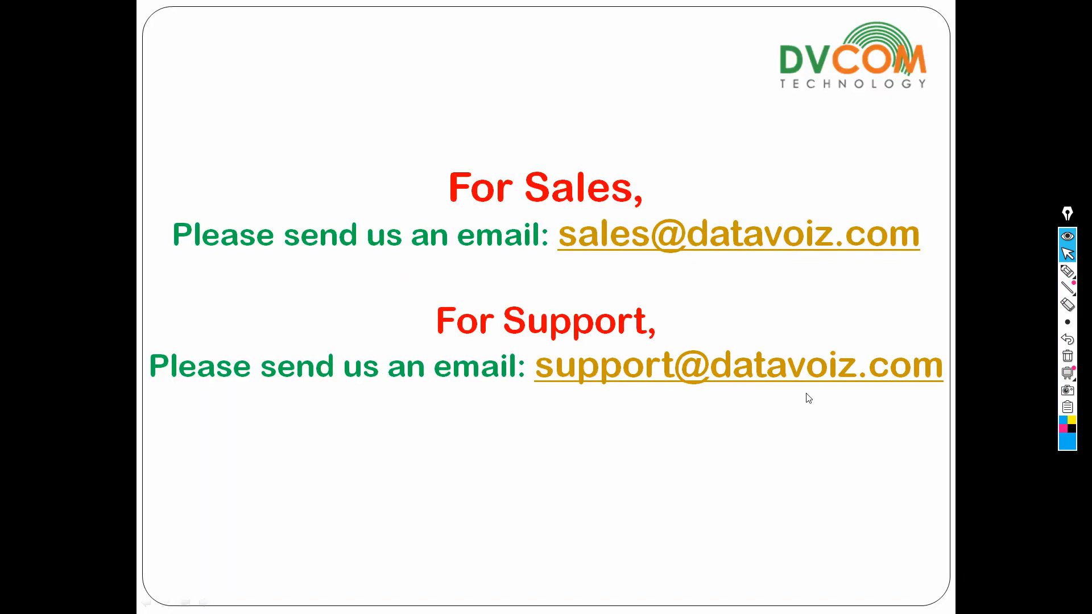